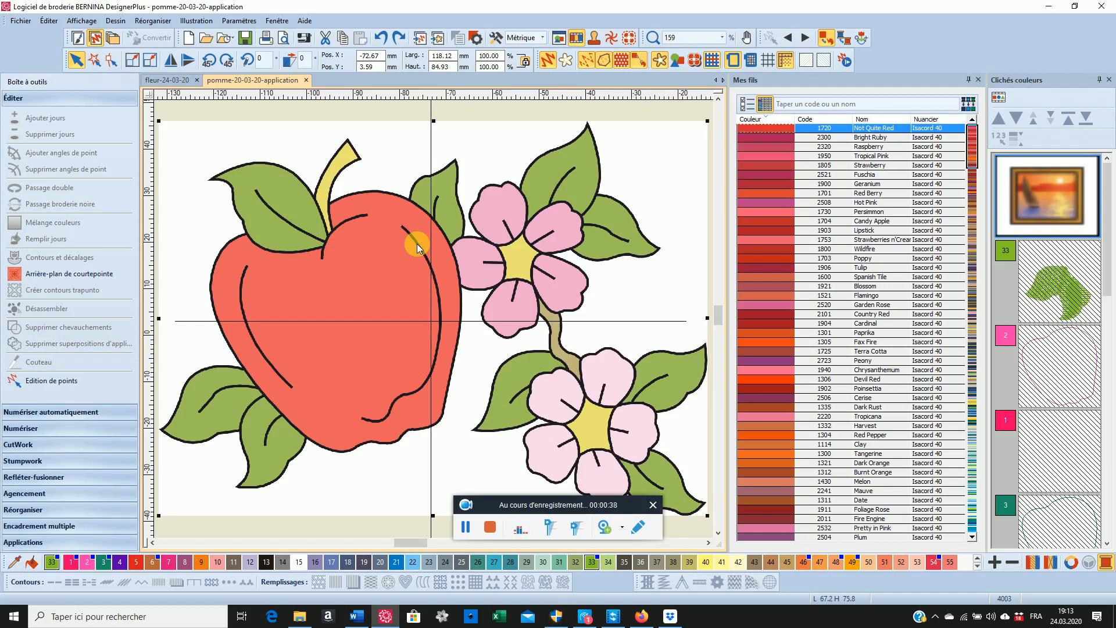
left_click(489, 526)
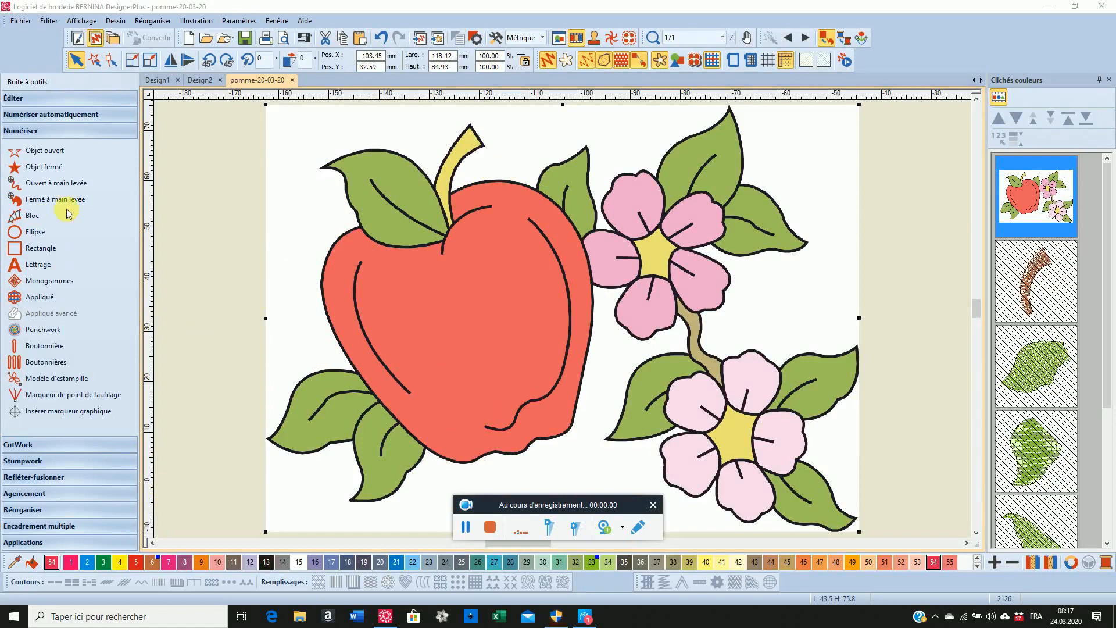
Start a closed object with a satin outline 3.00 mm wide and automatic spacing
left_click(49, 167)
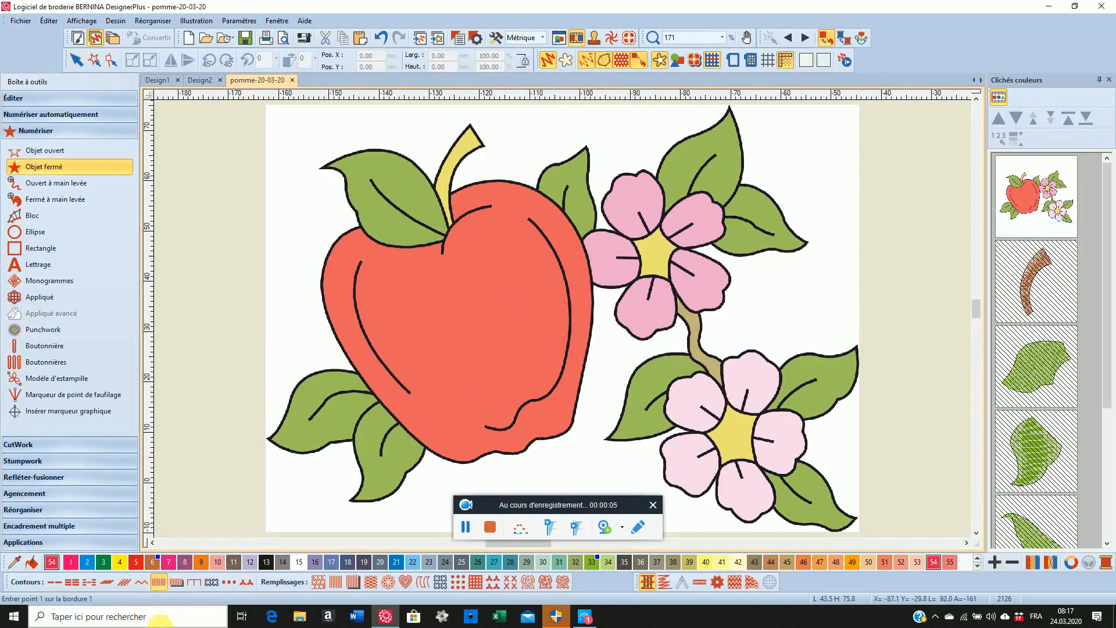
right_click(157, 584)
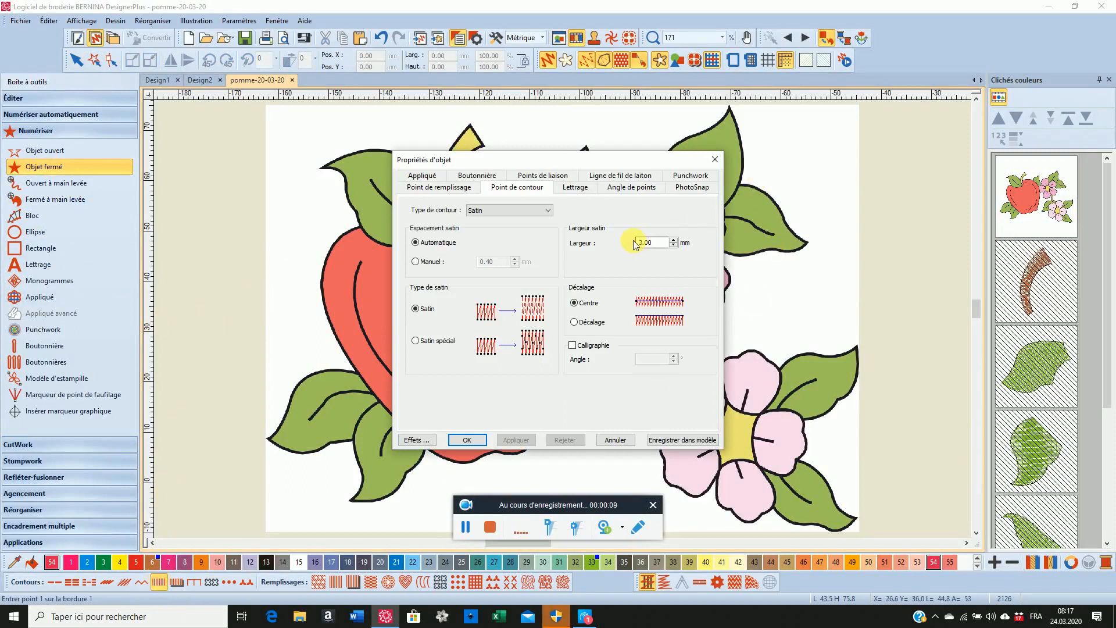
left_click(463, 440)
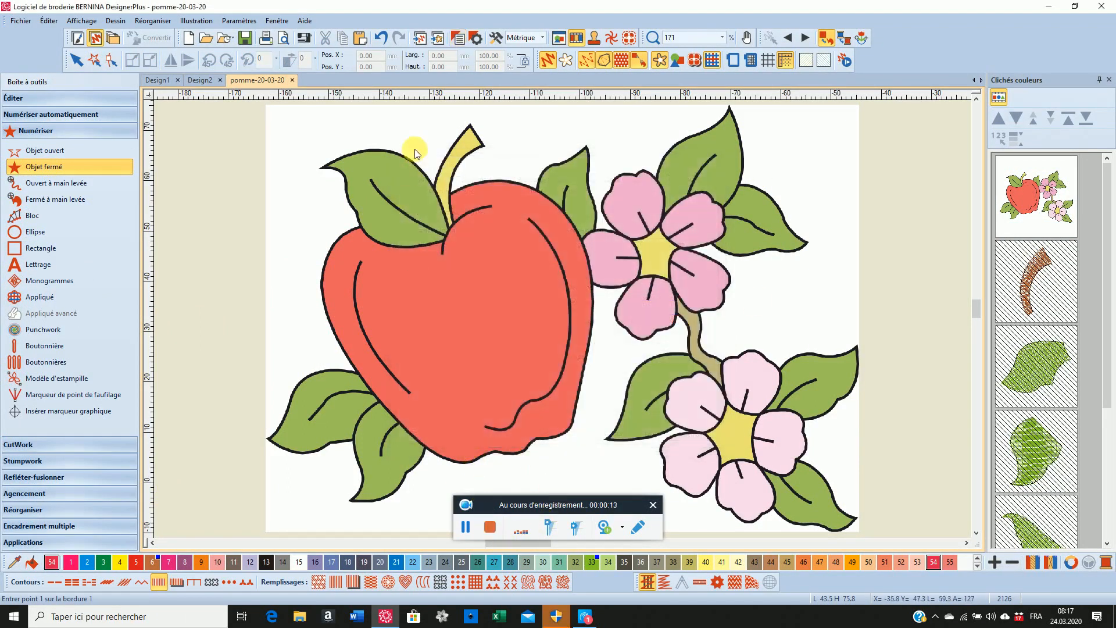
Trace the apple's outer edge as a closed satin outline, following the drawing and crossing the leaf at its top
left_click(420, 211)
left_click(483, 181)
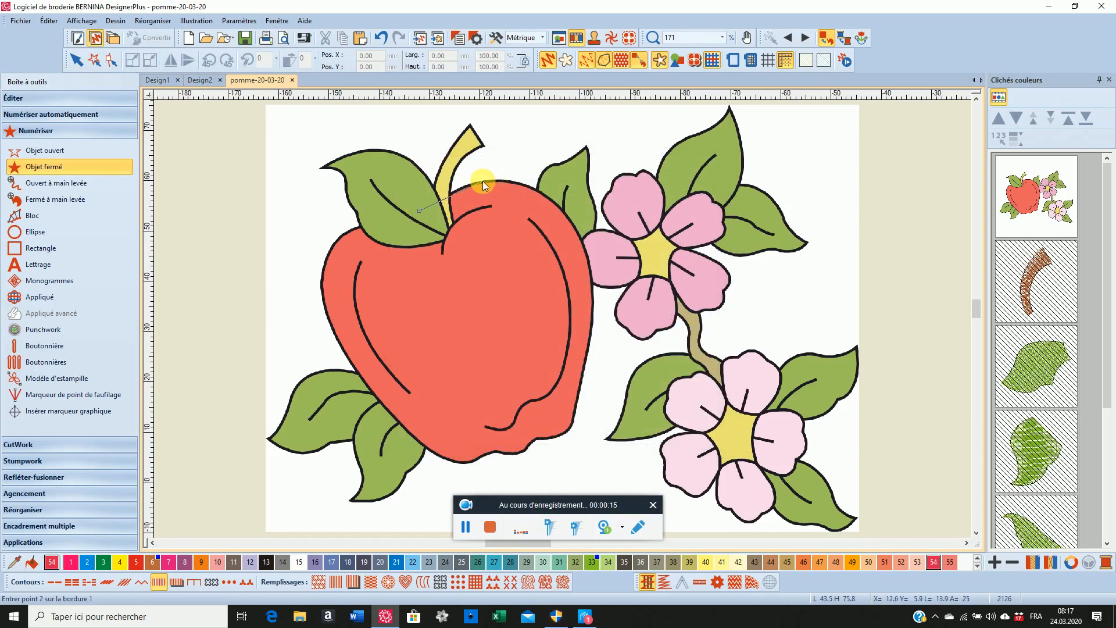
left_click(564, 210)
left_click(592, 304)
left_click(579, 384)
left_click(571, 428)
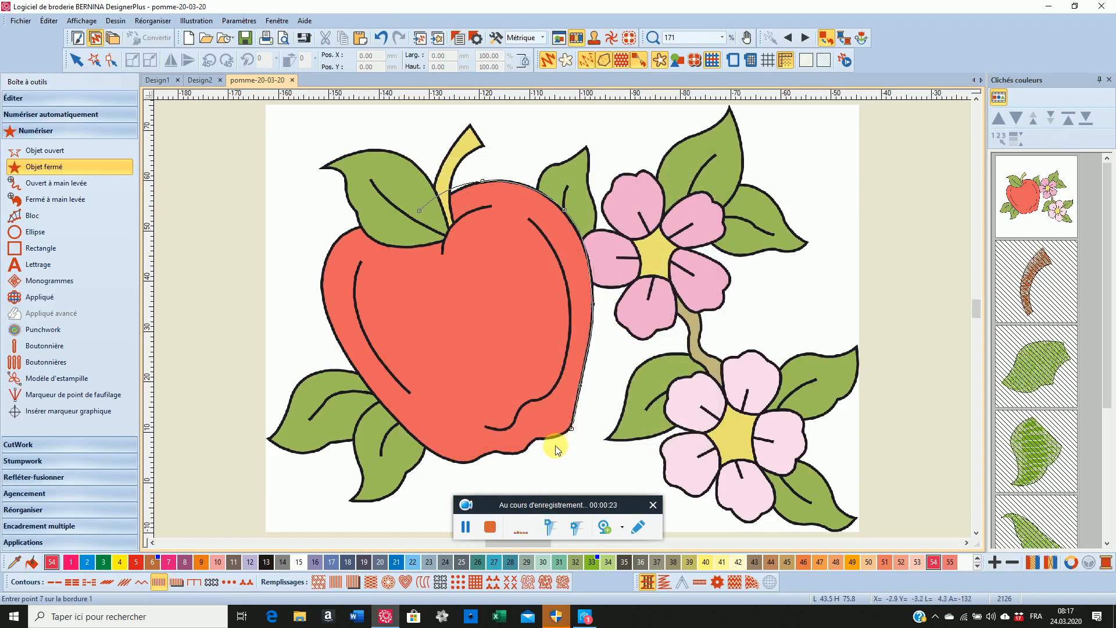
left_click(546, 437)
left_click(536, 438)
left_click(526, 451)
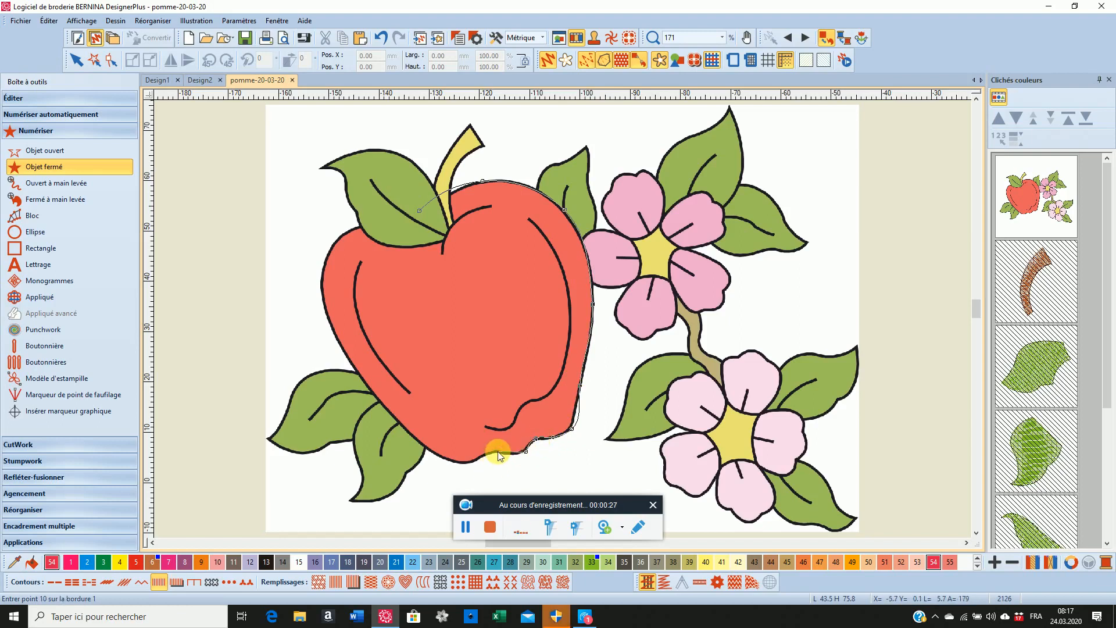
left_click(494, 455)
left_click(493, 451)
left_click(465, 463)
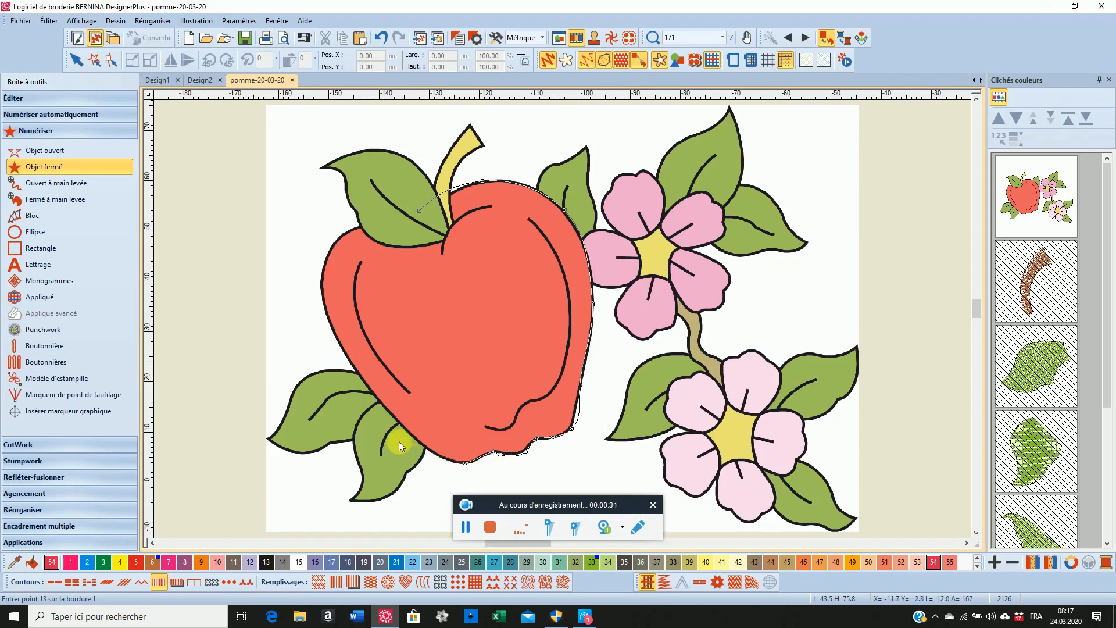
left_click(432, 452)
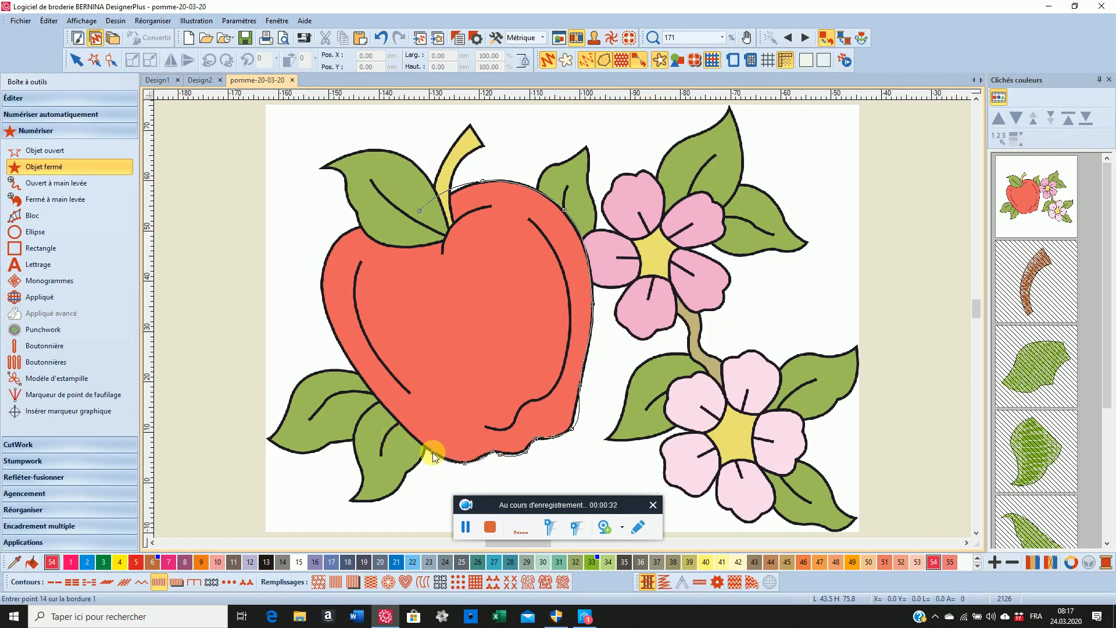
left_click(361, 378)
left_click(324, 296)
left_click(327, 253)
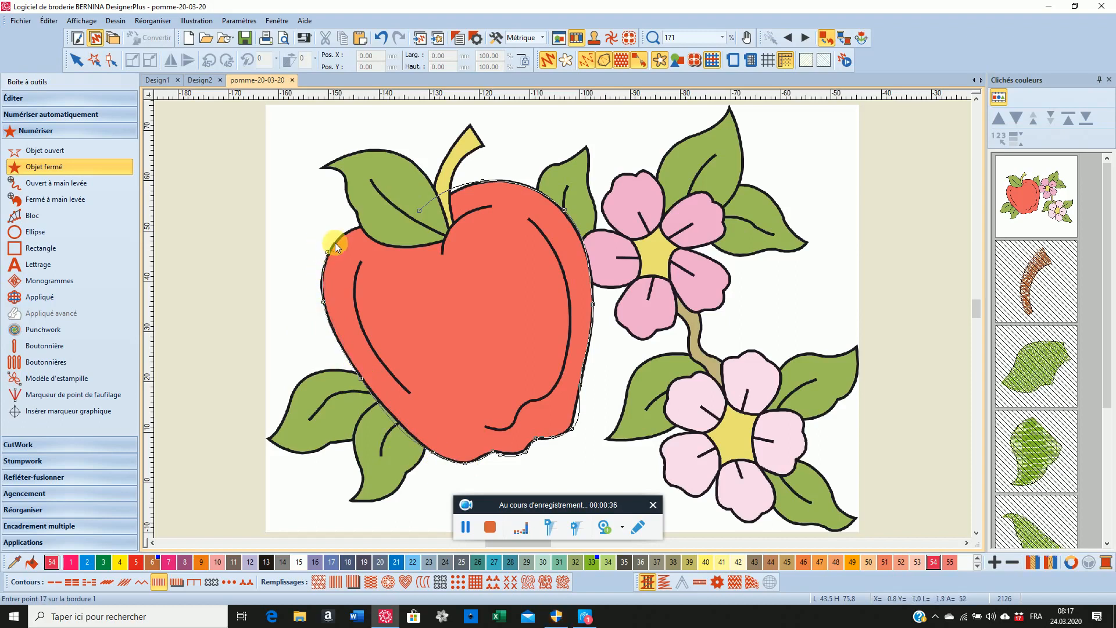
left_click(361, 226)
key("Return")
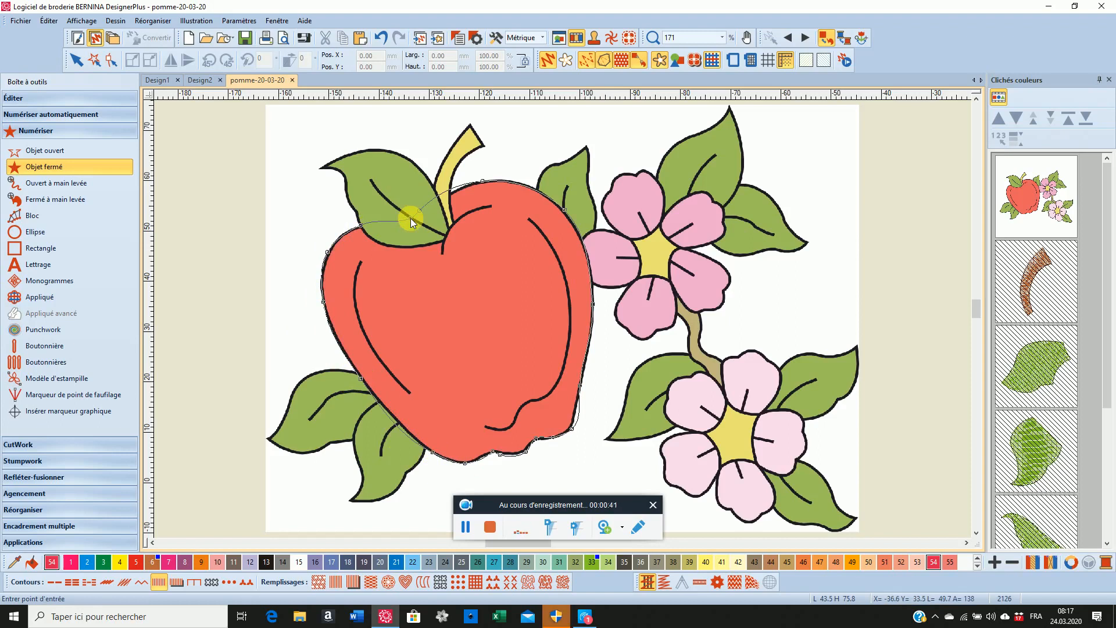
key("Return")
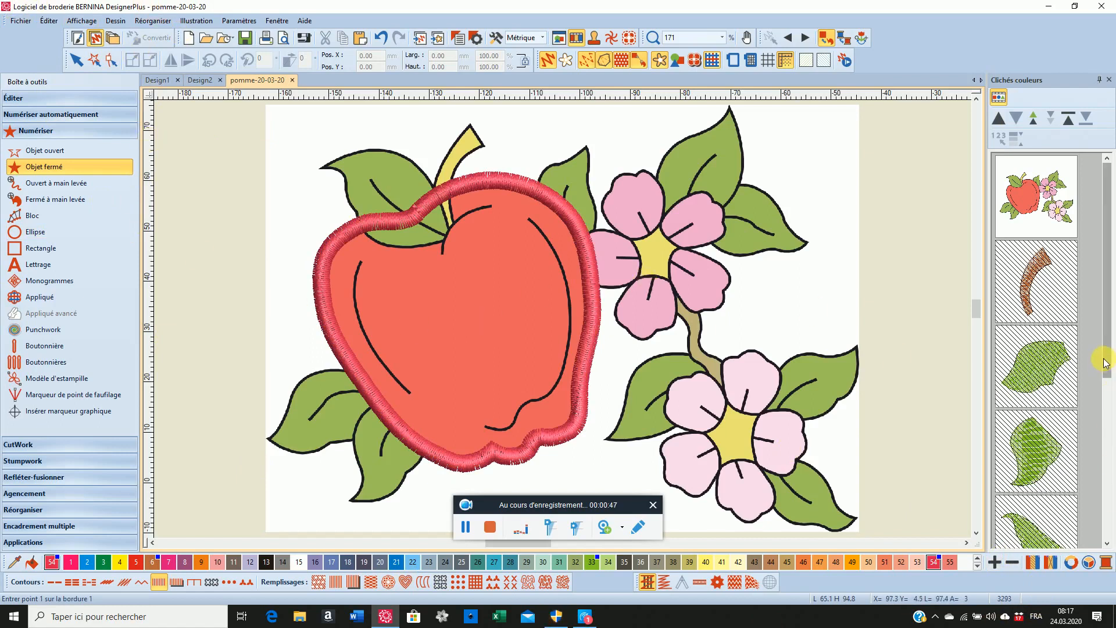
Smooth the curves of the apple's satin outline, keeping the proposed precision
left_click_drag(1105, 363, 1109, 545)
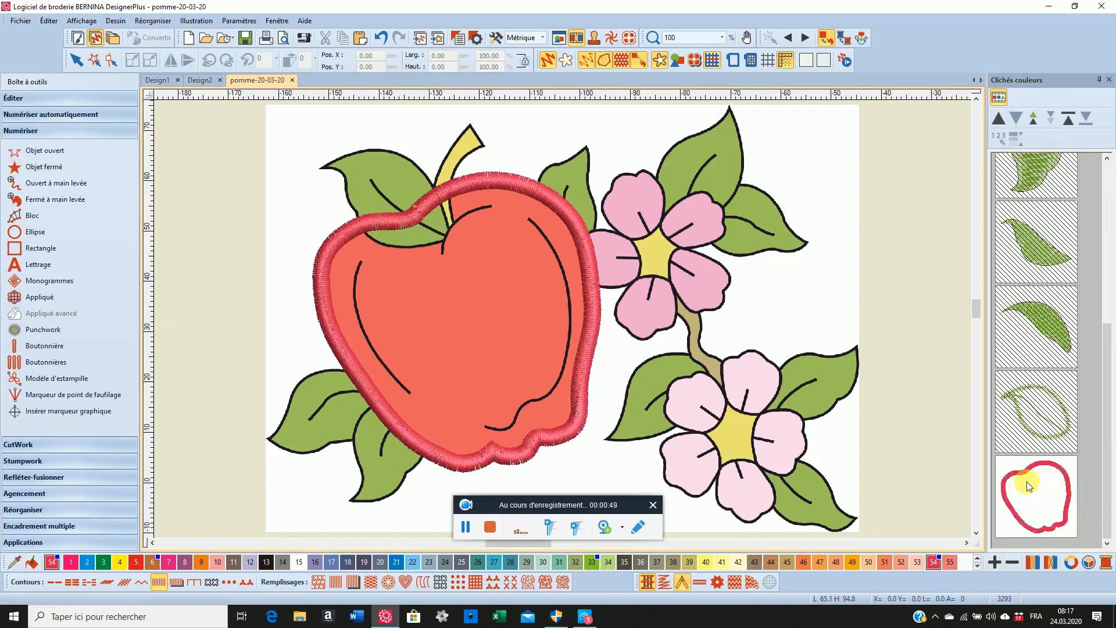
left_click(1029, 486)
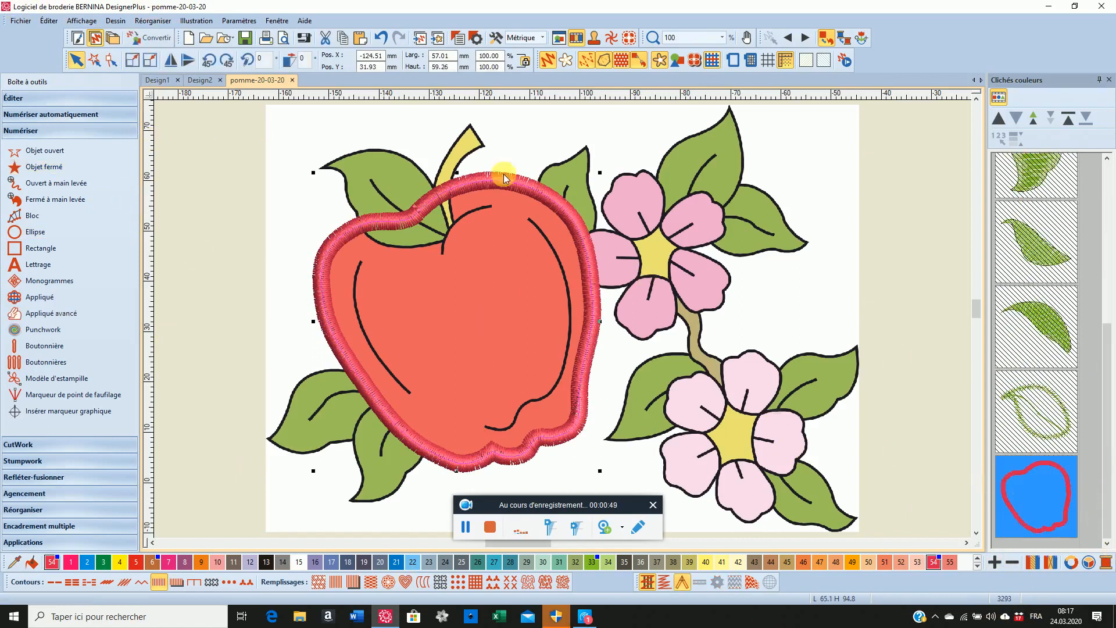
left_click(56, 22)
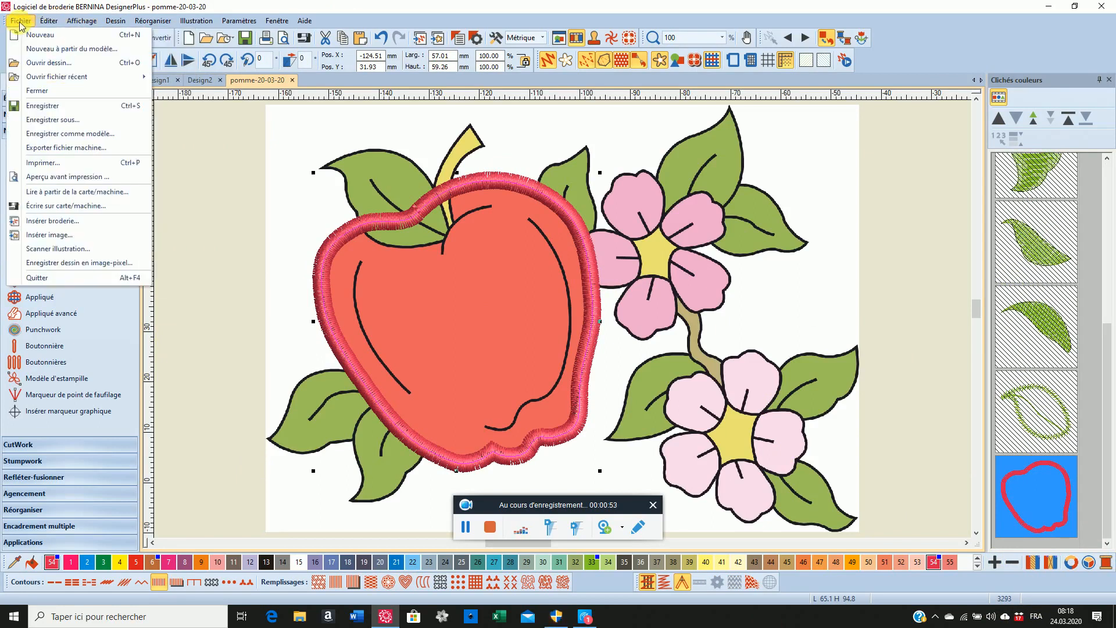
mouse_move(49, 20)
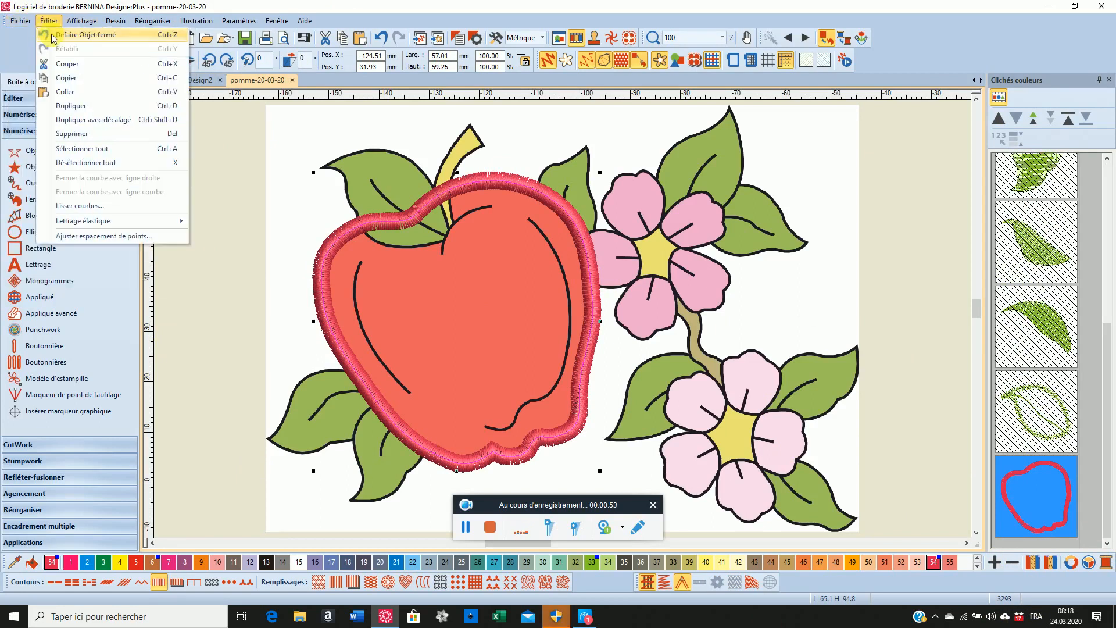
left_click(100, 208)
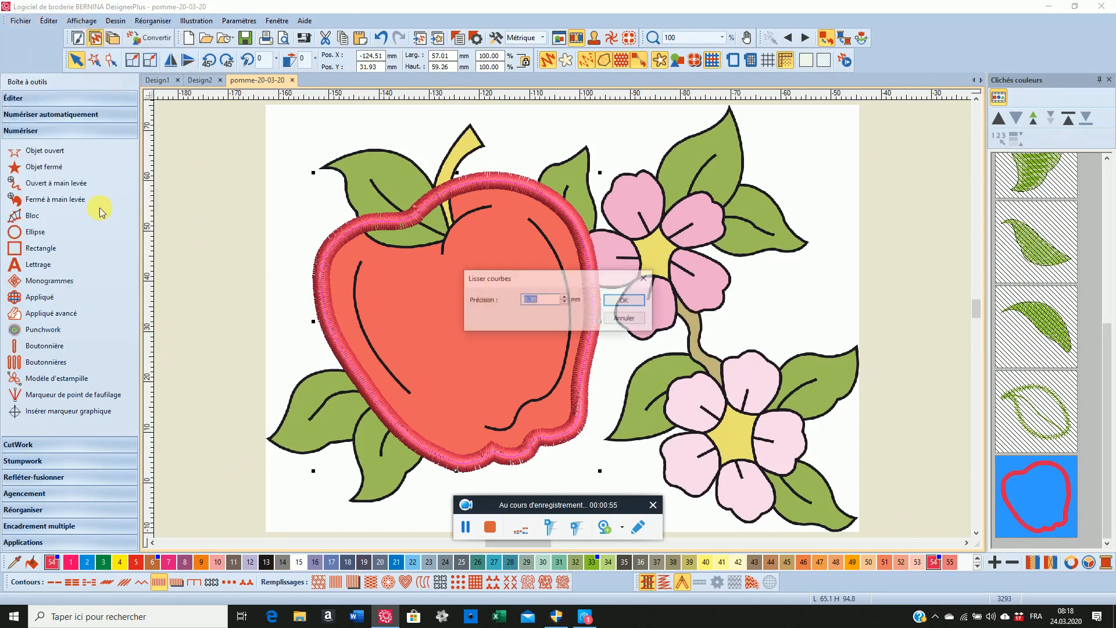
left_click(625, 300)
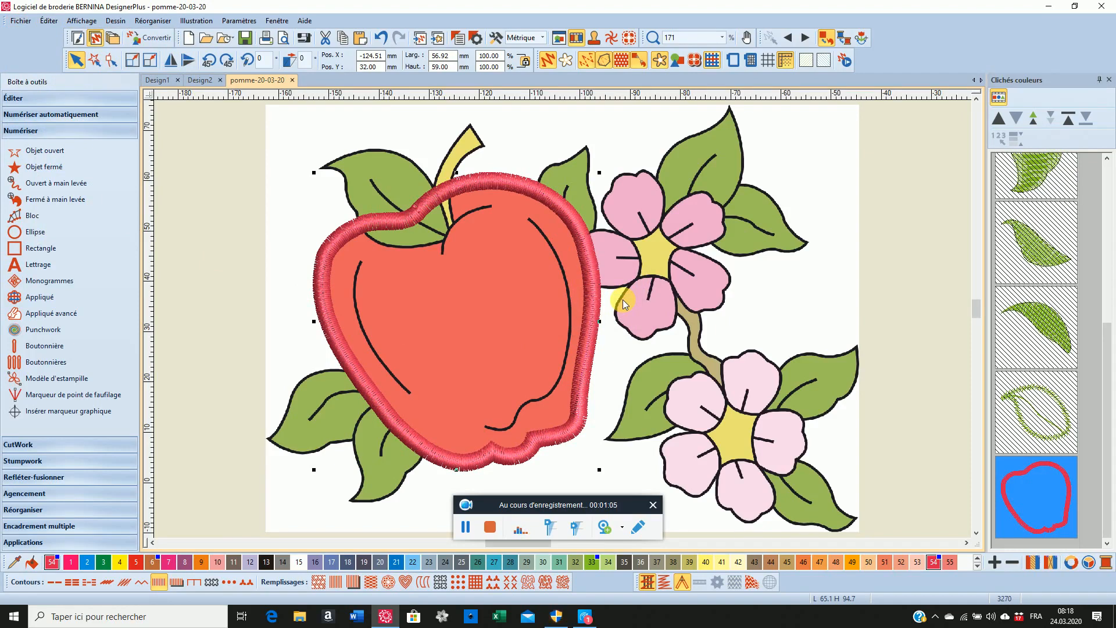
left_click(465, 527)
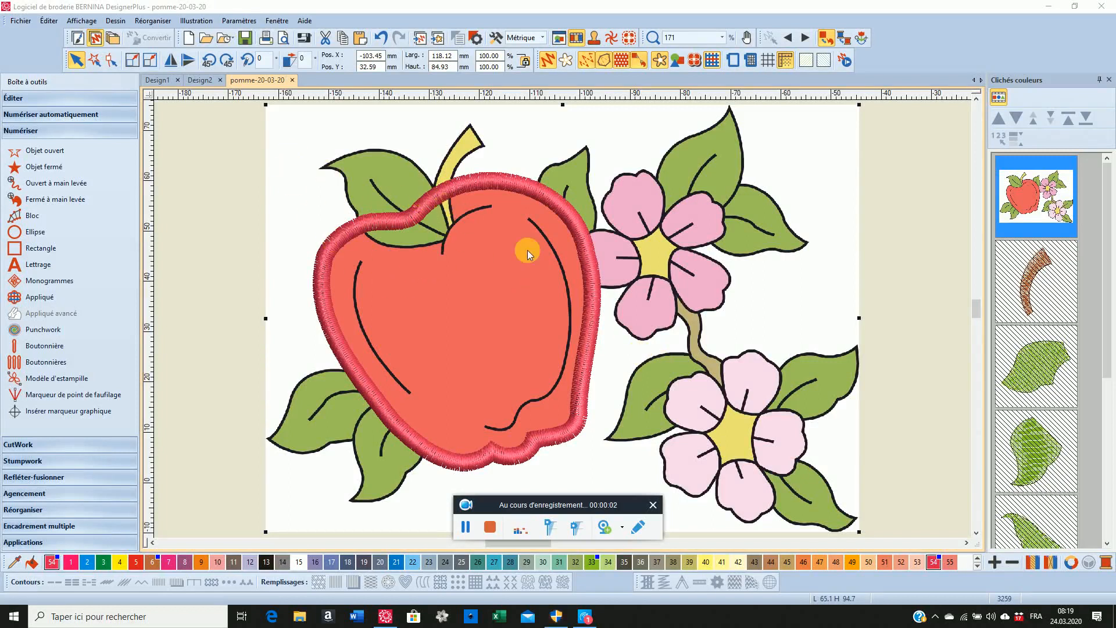
Digitize the short curved line below the apple's stem as an open satin object in colour 49
left_click(59, 150)
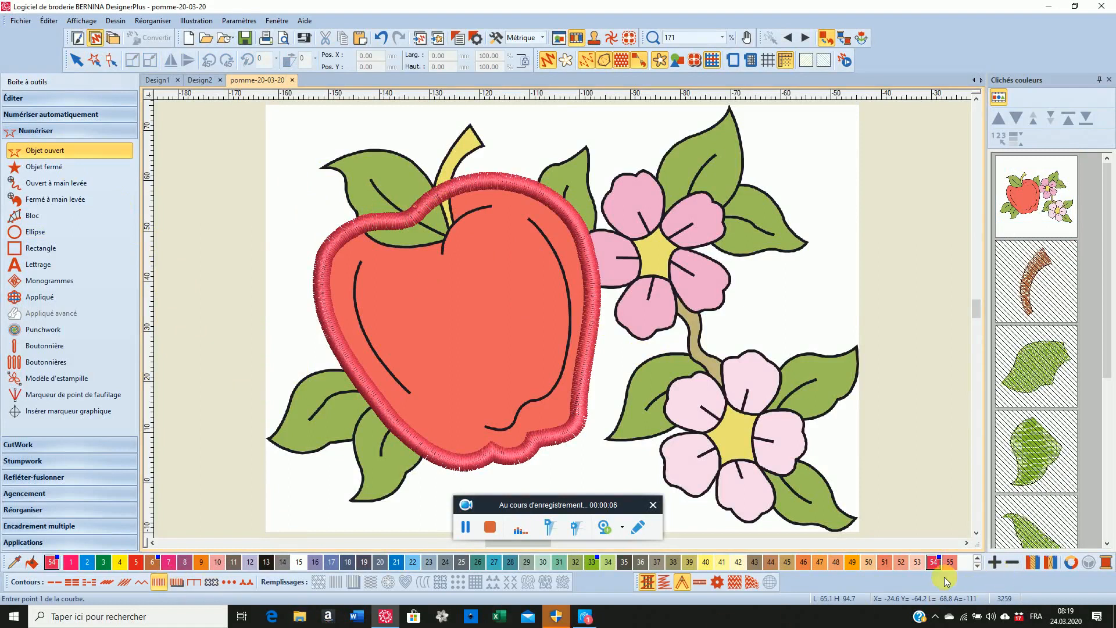
left_click(851, 563)
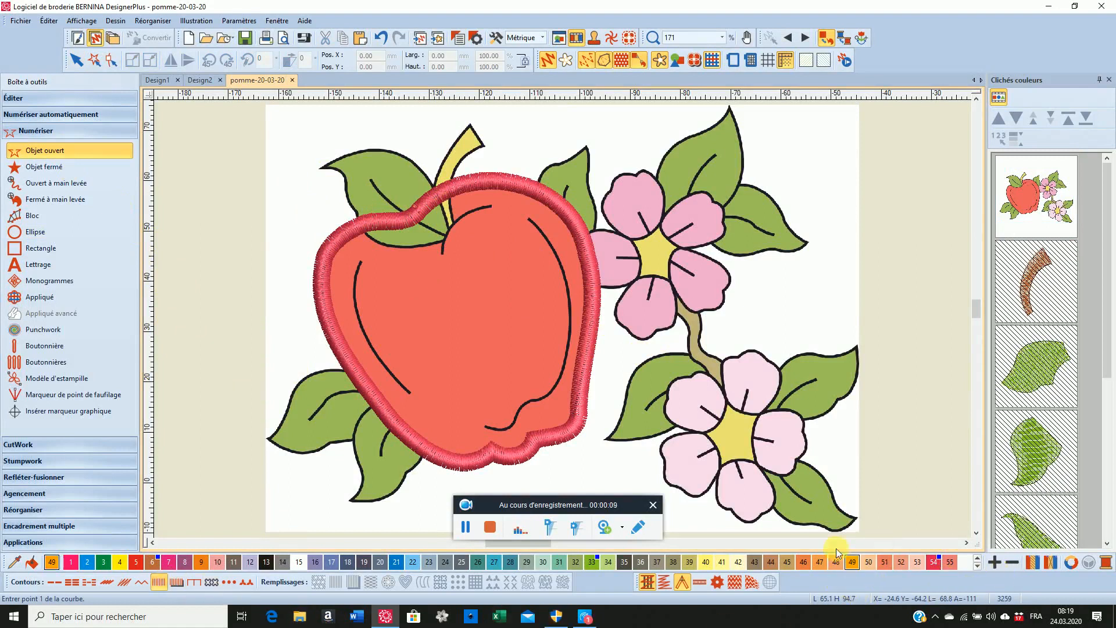
left_click(494, 204)
left_click(453, 223)
left_click(442, 246)
left_click(442, 284)
key("Return")
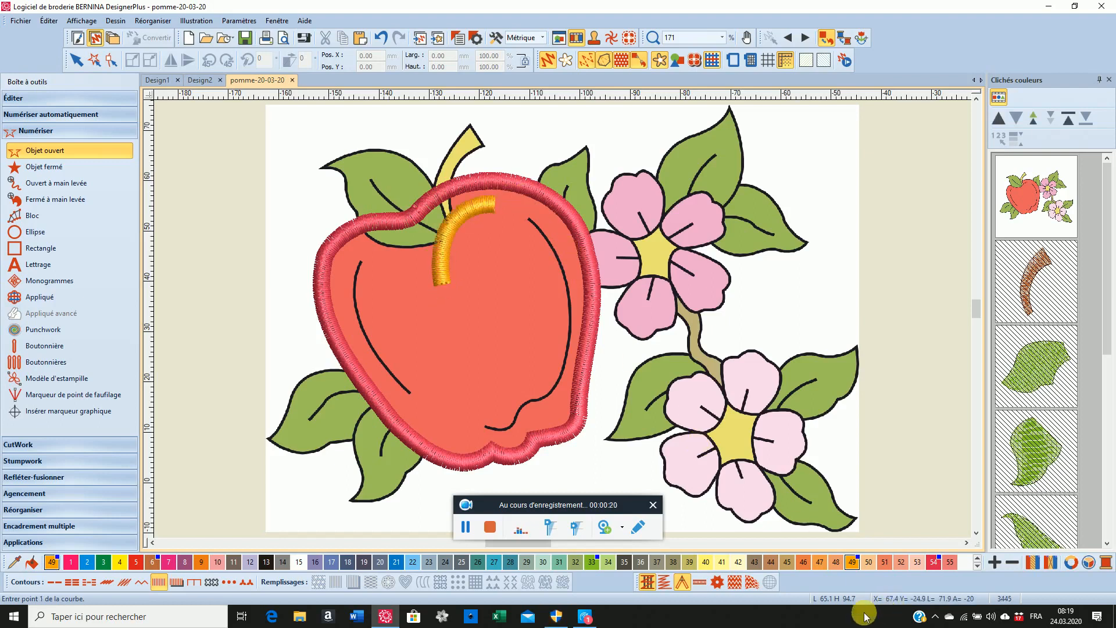
Digitize the long inner line along the apple's right side as an open satin object in colour 46
left_click(803, 563)
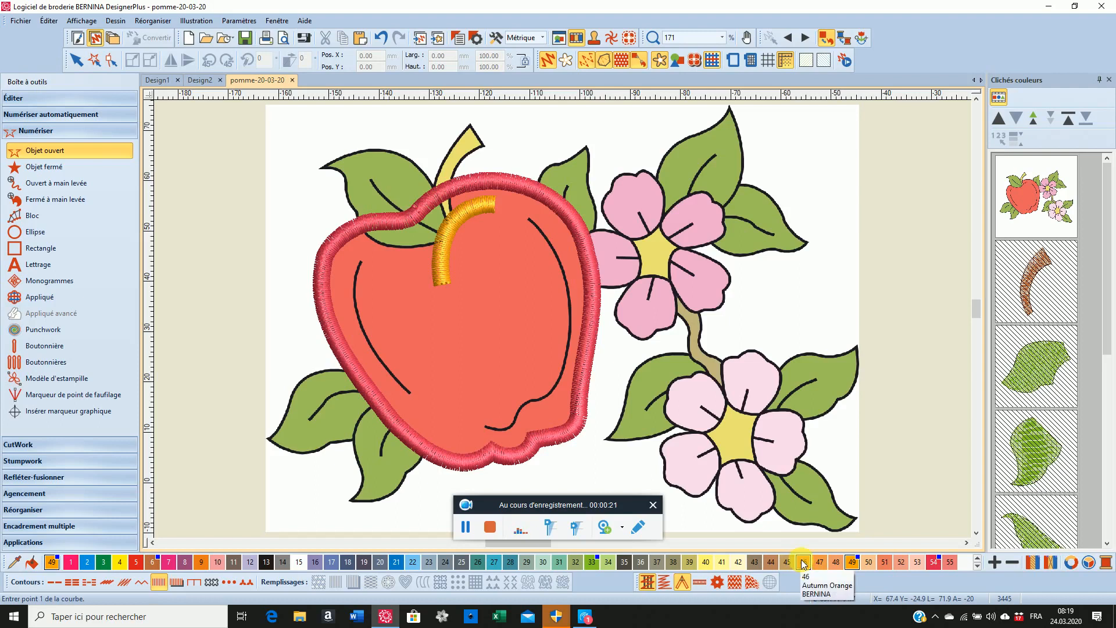
left_click(527, 218)
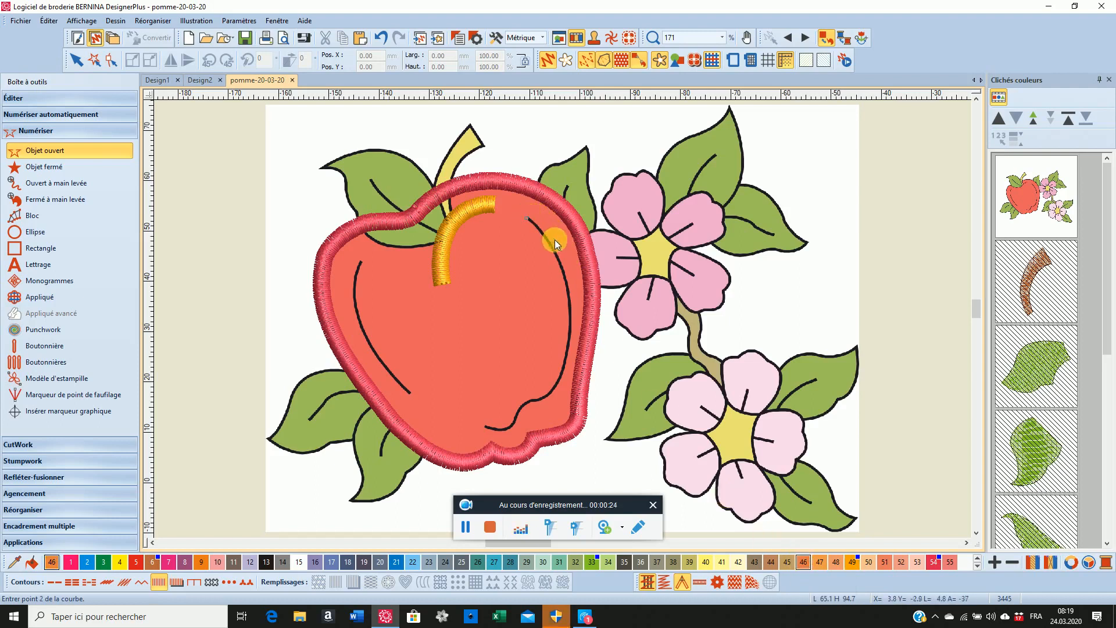
left_click(561, 269)
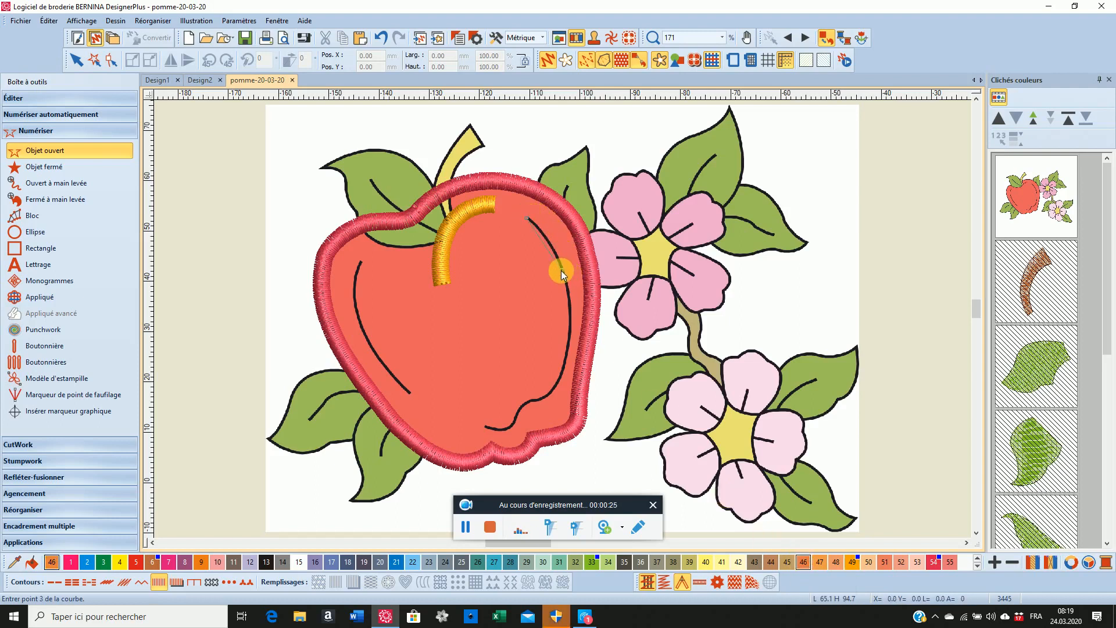
left_click(569, 325)
left_click(558, 385)
left_click(536, 404)
left_click(517, 410)
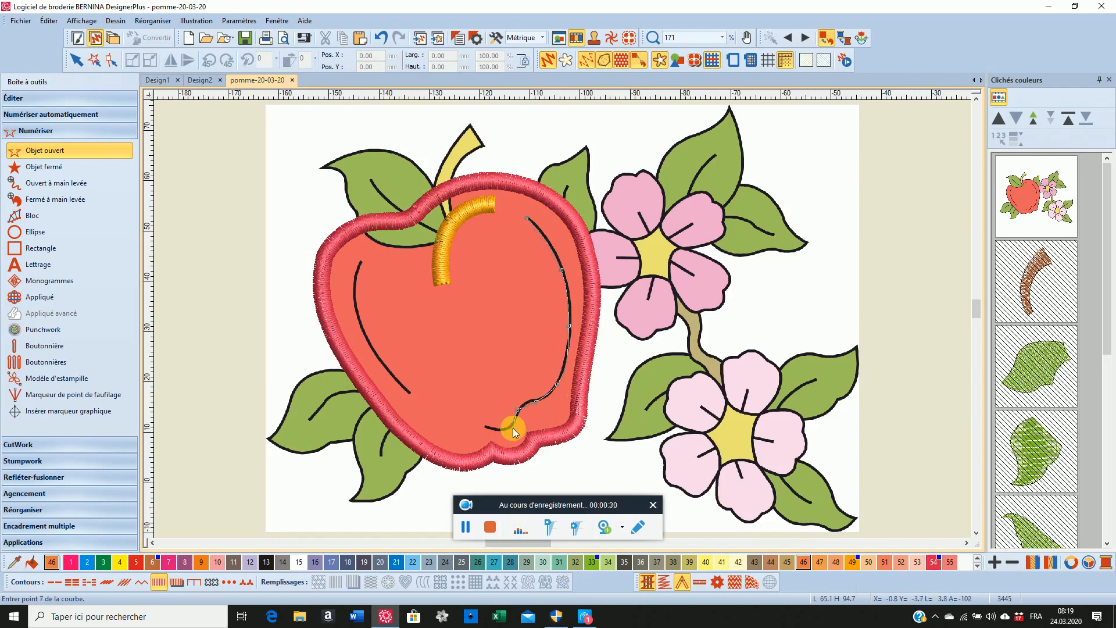
left_click(469, 425)
key("Return")
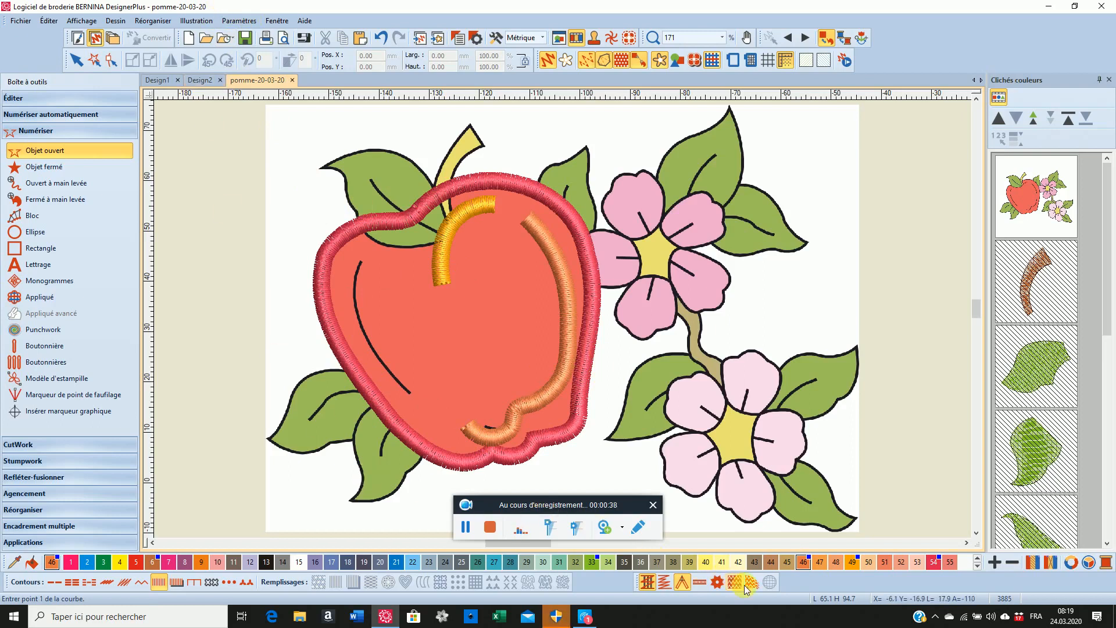
Digitize the inner line along the apple's left side as an open satin object in colour 48
left_click(835, 562)
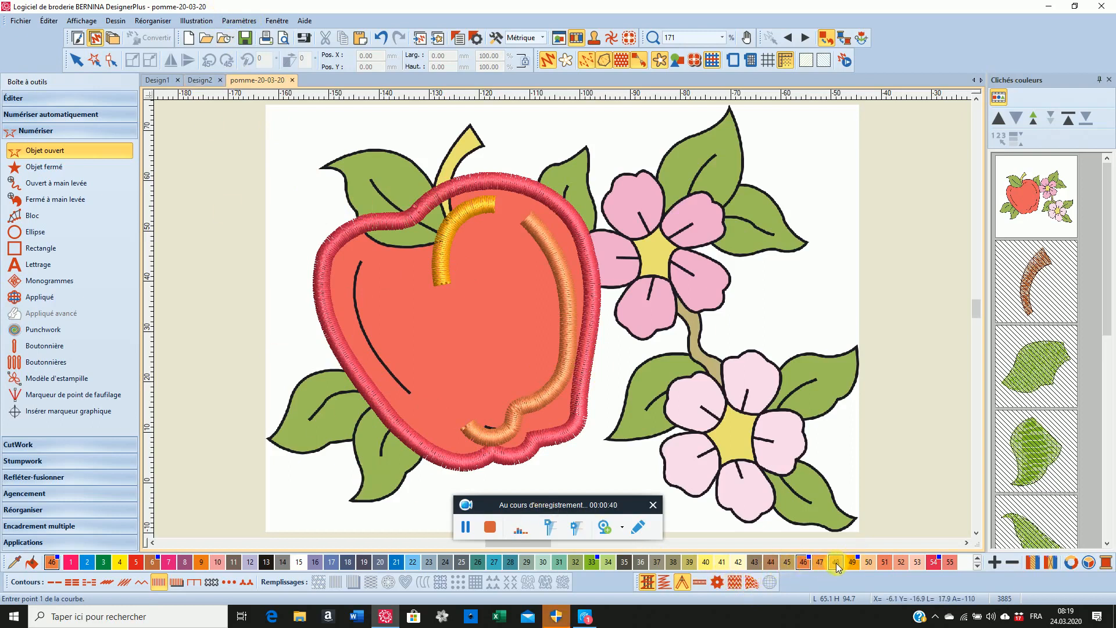
left_click(363, 256)
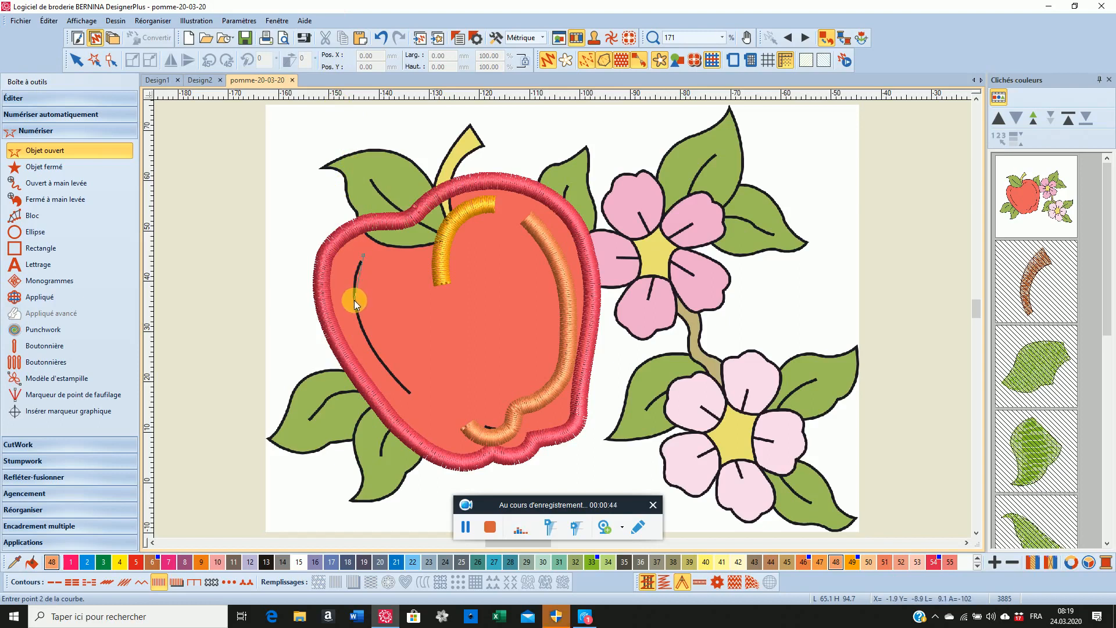
left_click(354, 300)
left_click(371, 352)
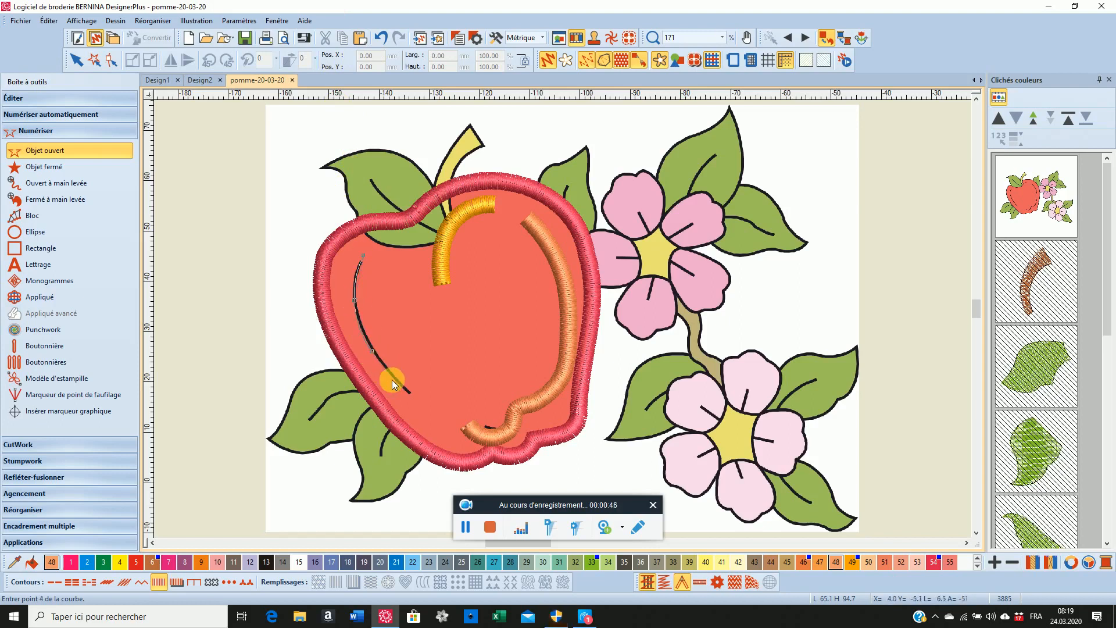
left_click(424, 405)
key("Return")
Reshape the lower end of the apple's right inner satin line and move its marker onto the upper end point
left_click(76, 60)
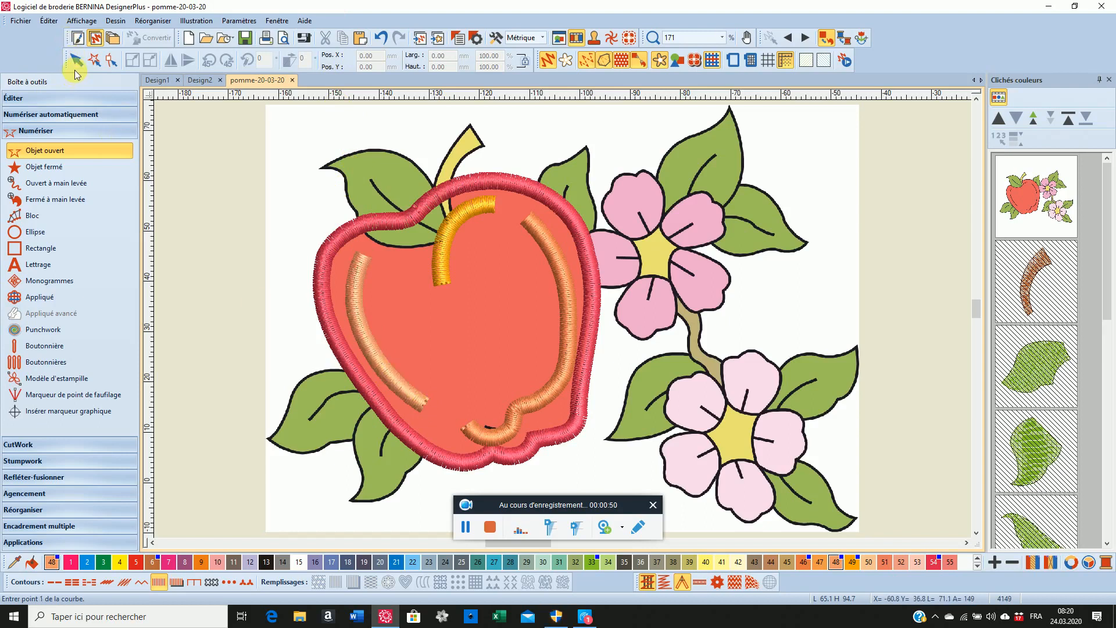
left_click(446, 335)
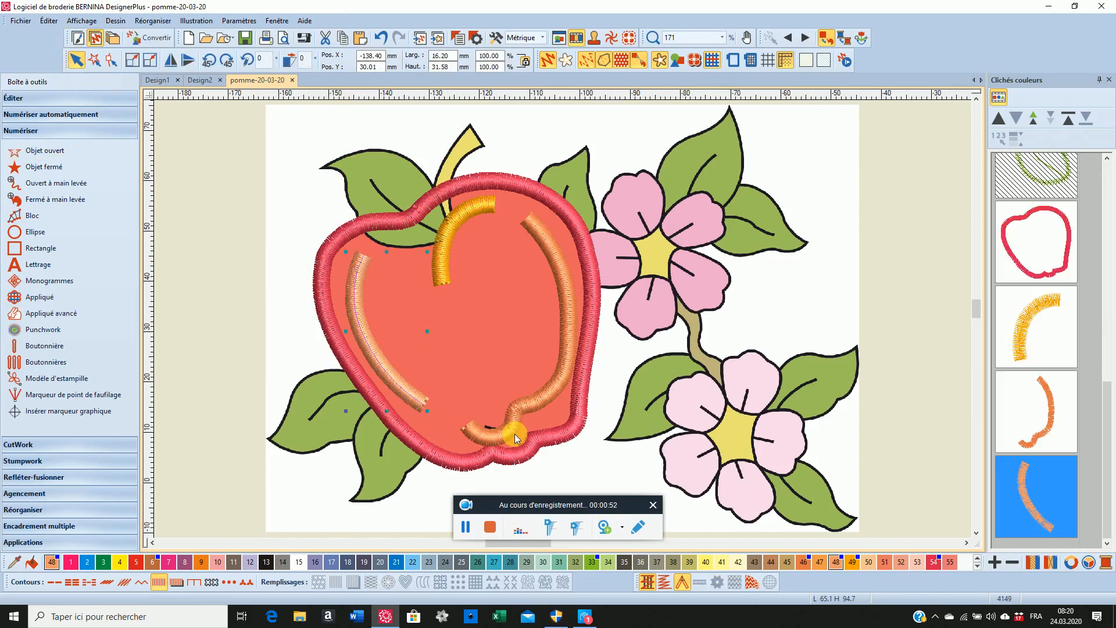
left_click(1026, 401)
left_click(110, 60)
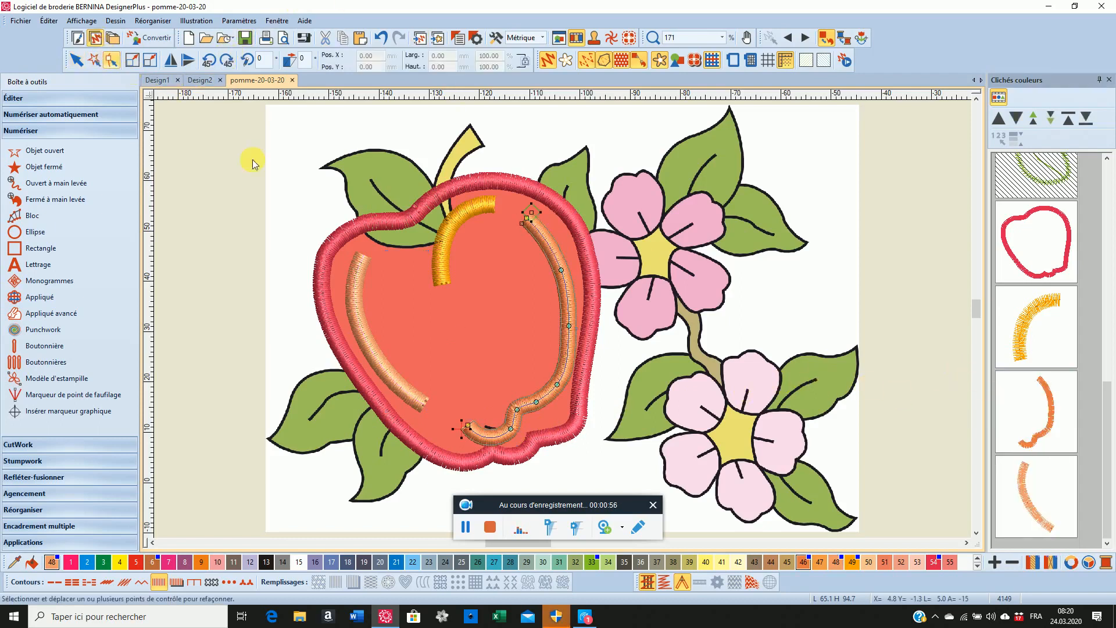
left_click(516, 447)
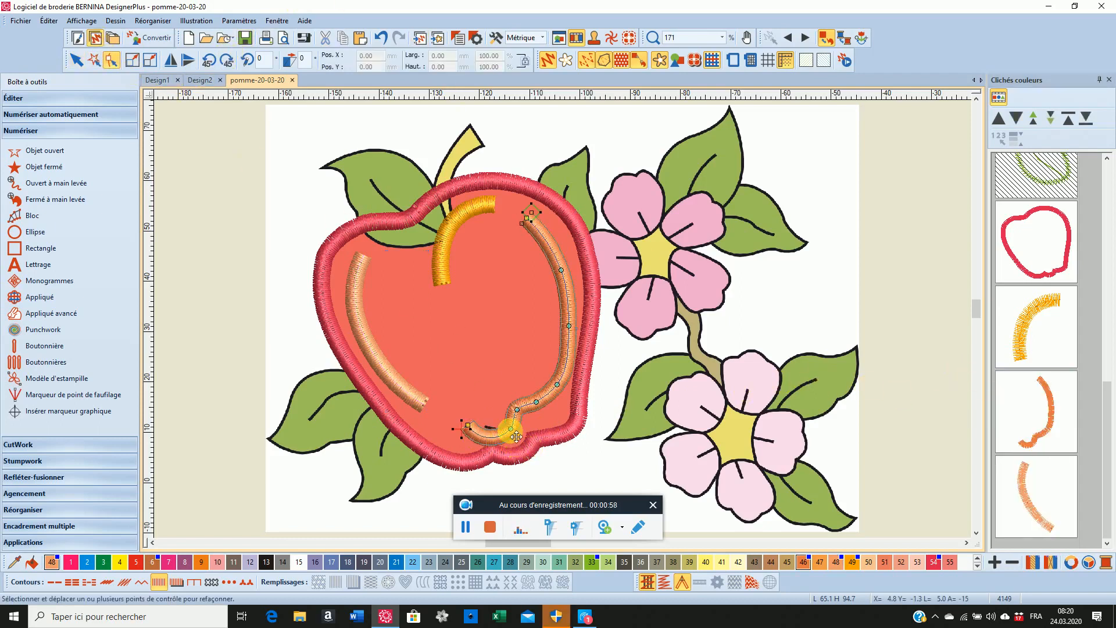
mouse_move(510, 428)
left_mouse_down()
mouse_move(459, 436)
mouse_move(471, 434)
mouse_move(465, 395)
mouse_move(474, 428)
left_mouse_up()
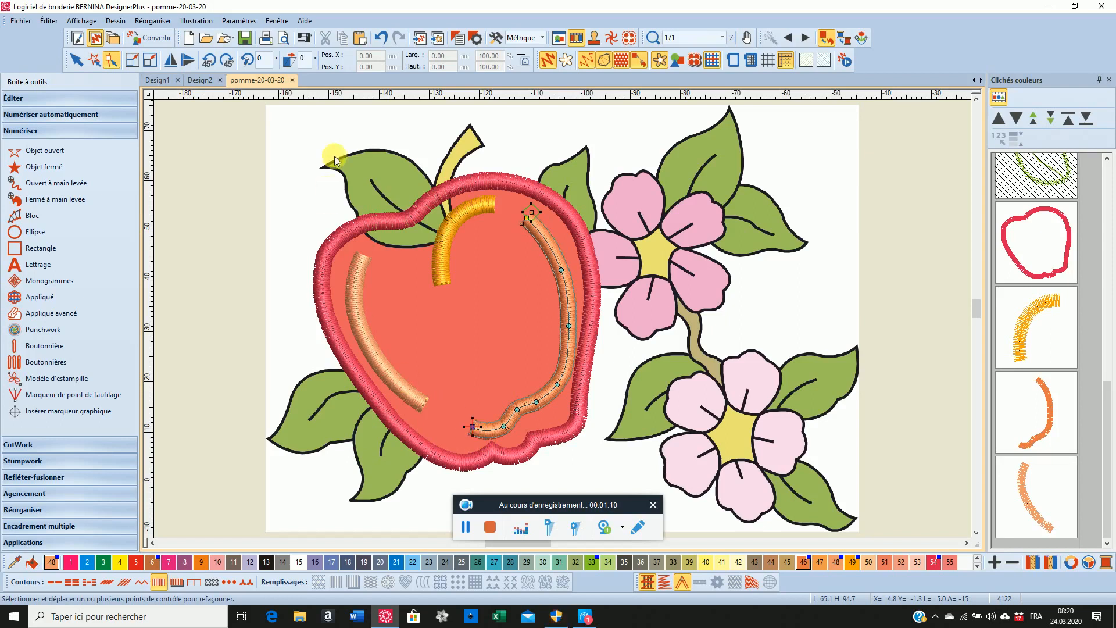
left_click_drag(531, 215, 526, 219)
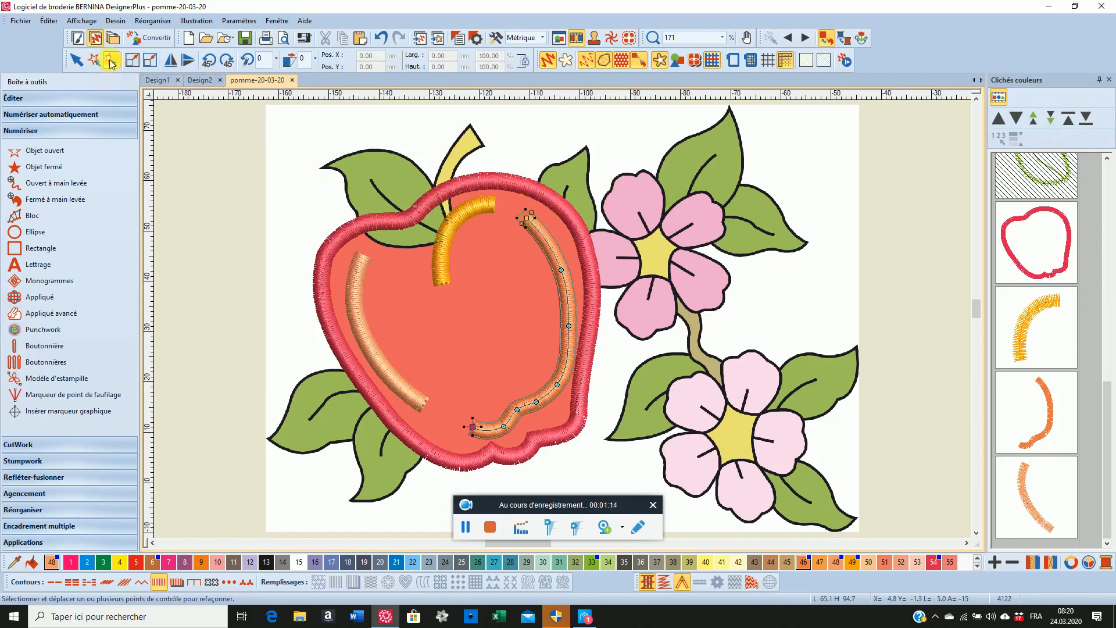
Select the apple's satin outline and open Advanced Appliqué for it
left_click(76, 60)
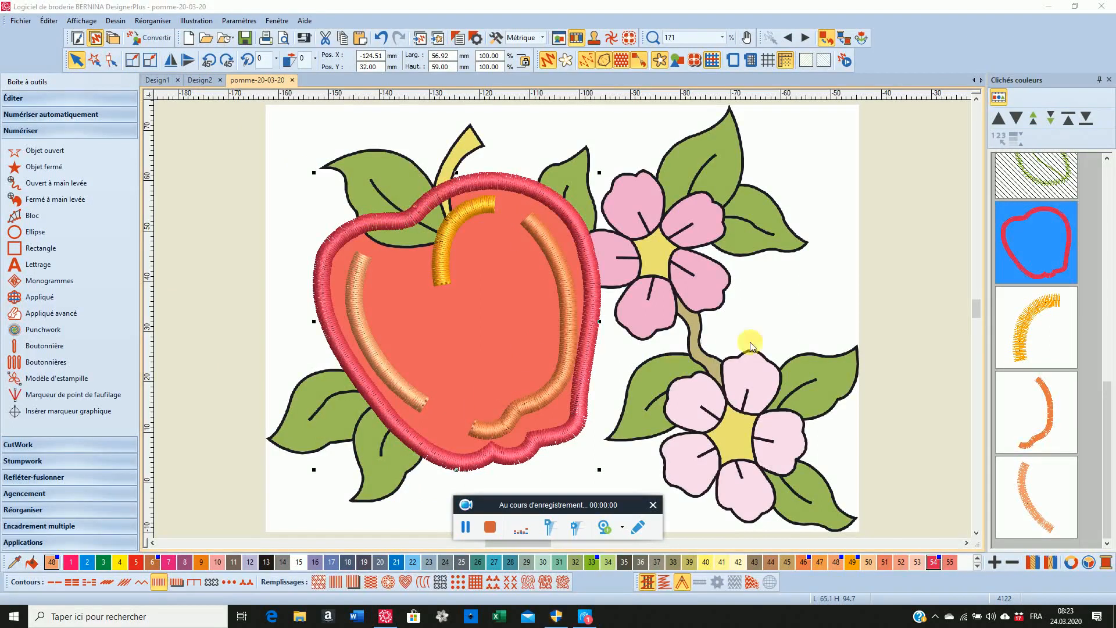
left_click(1022, 271)
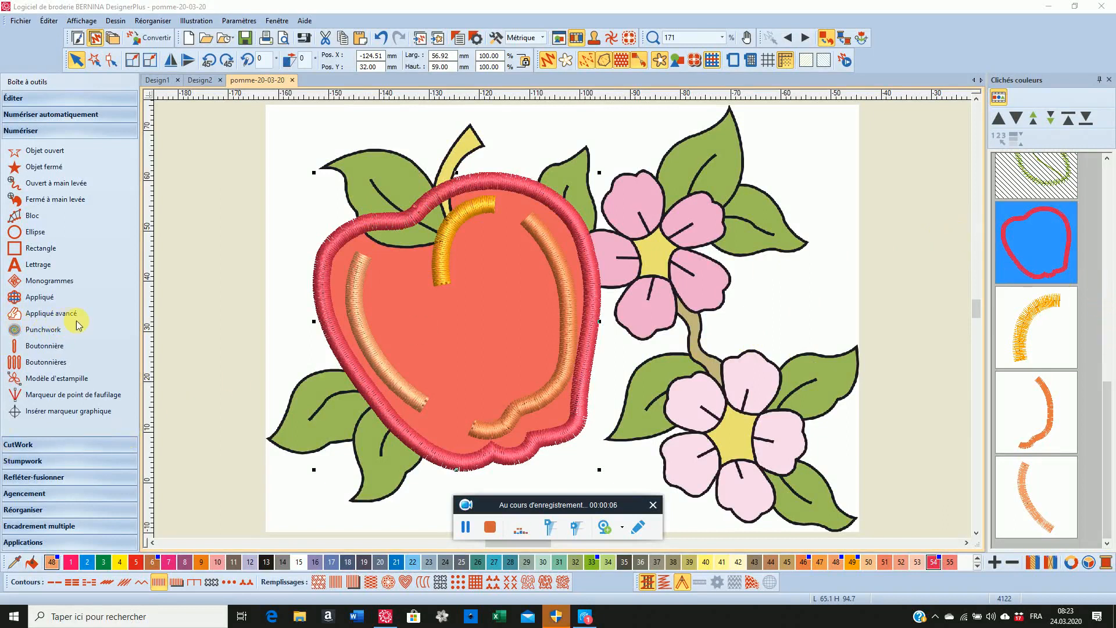
left_click(41, 314)
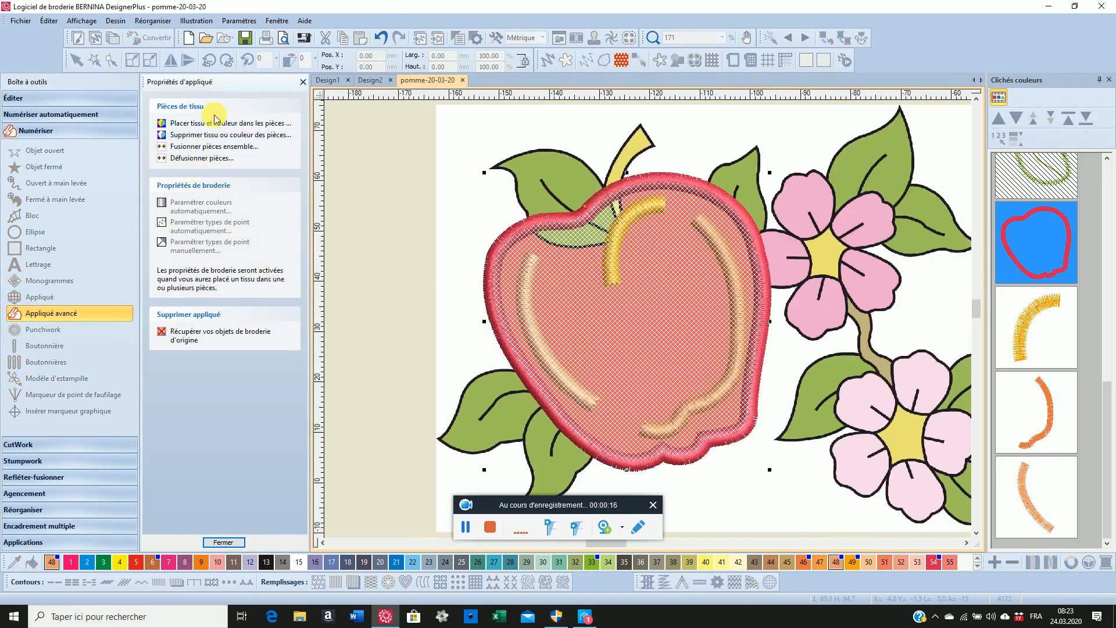
Fill the apple appliqué with the red Color Weave fabric from the Benartex 2016 collection and finish editing the appliqué properties
left_click(247, 125)
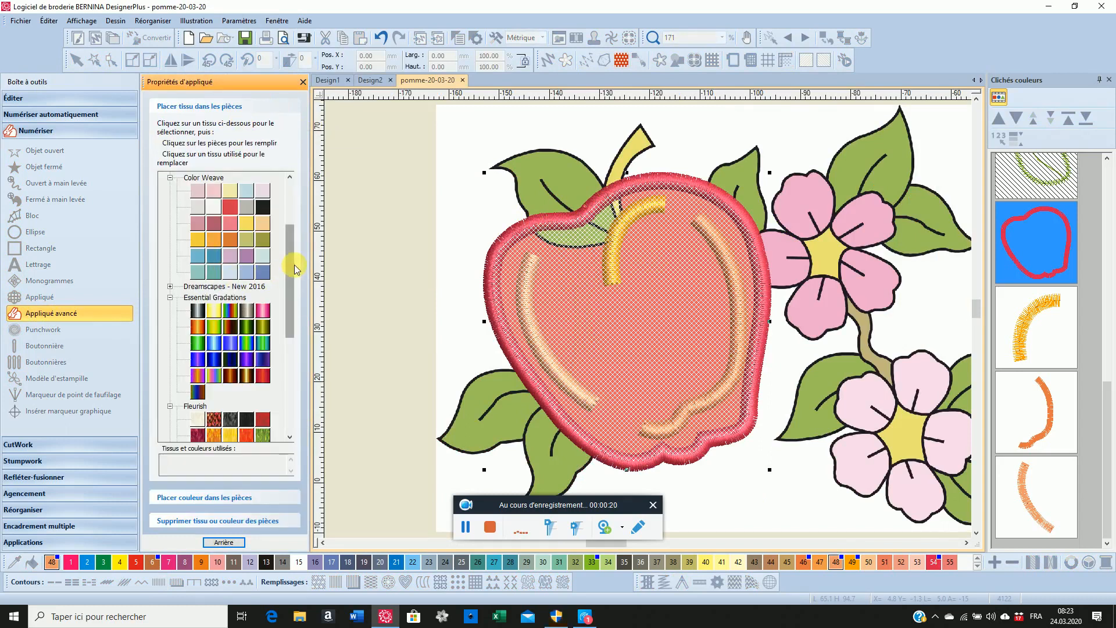
left_click_drag(290, 265, 286, 216)
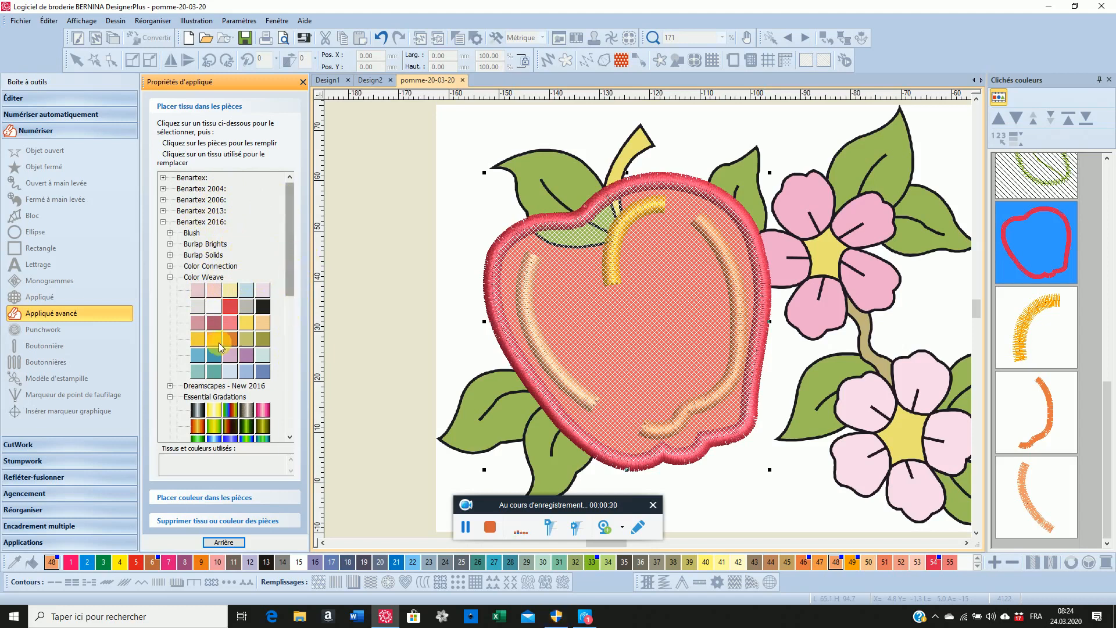
left_click(232, 308)
left_click(584, 414)
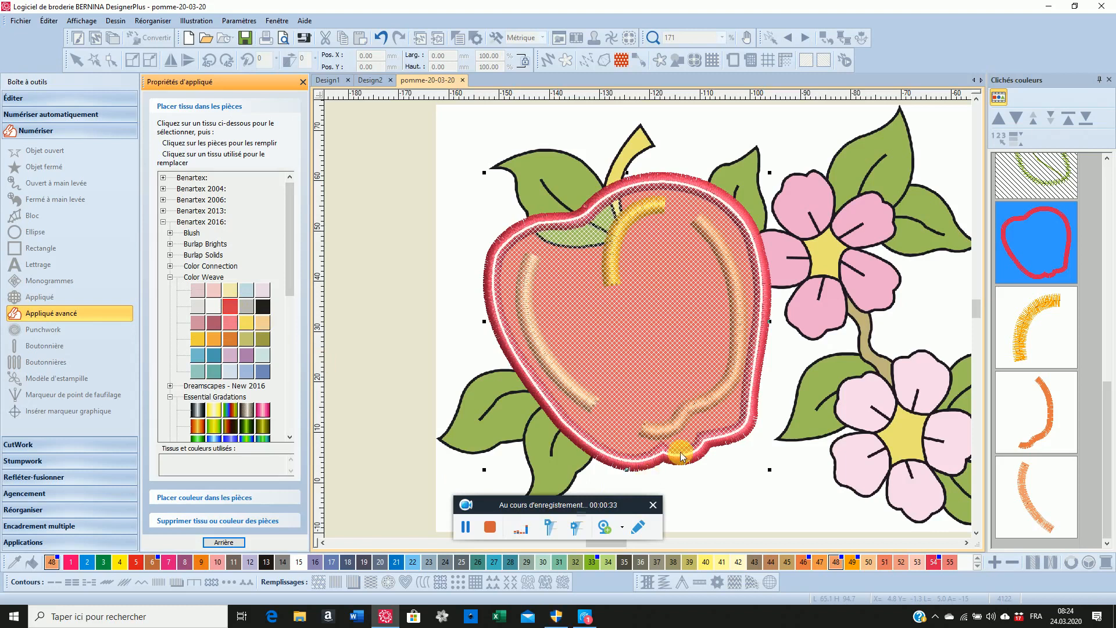
left_click(586, 412)
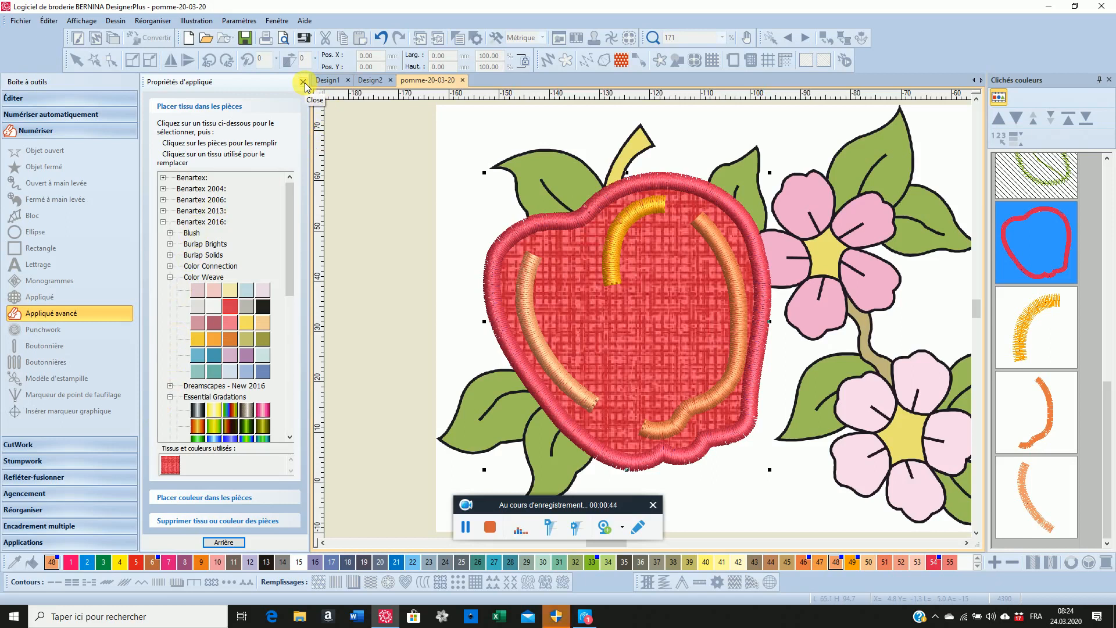
left_click(224, 542)
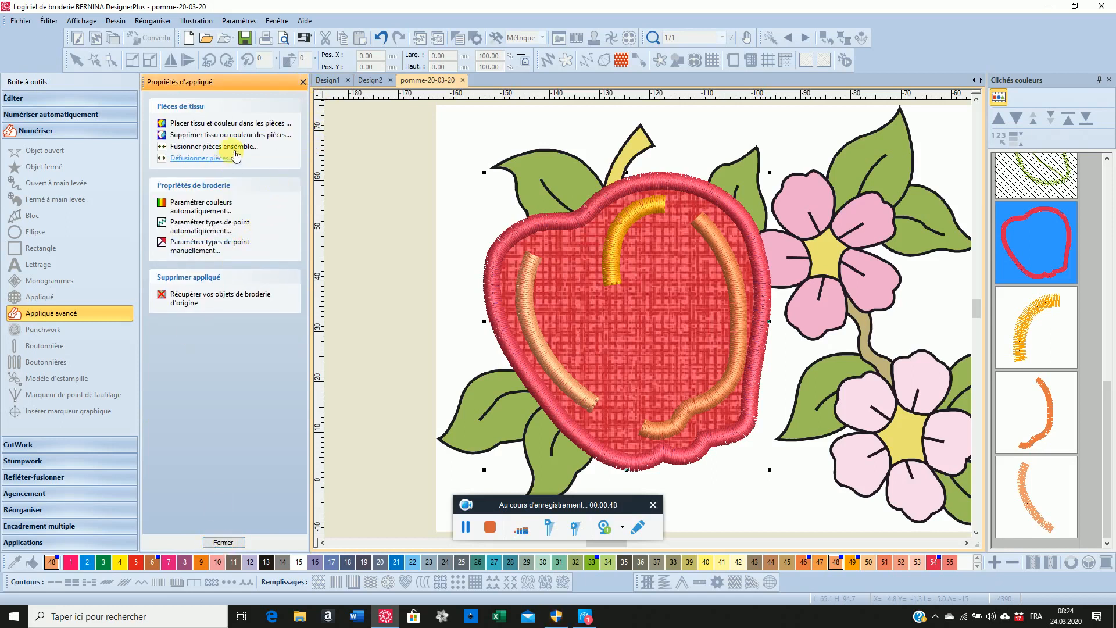
left_click(304, 81)
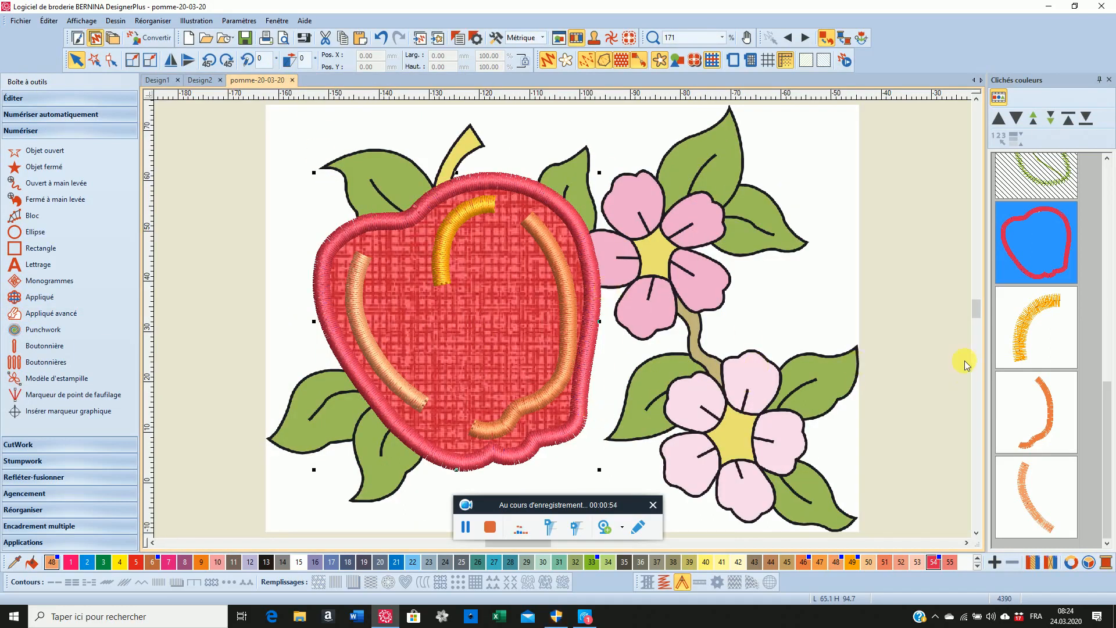
Show the individual objects in the colour film and review the apple appliqué's component layers
scroll(1043, 259, "up", 3)
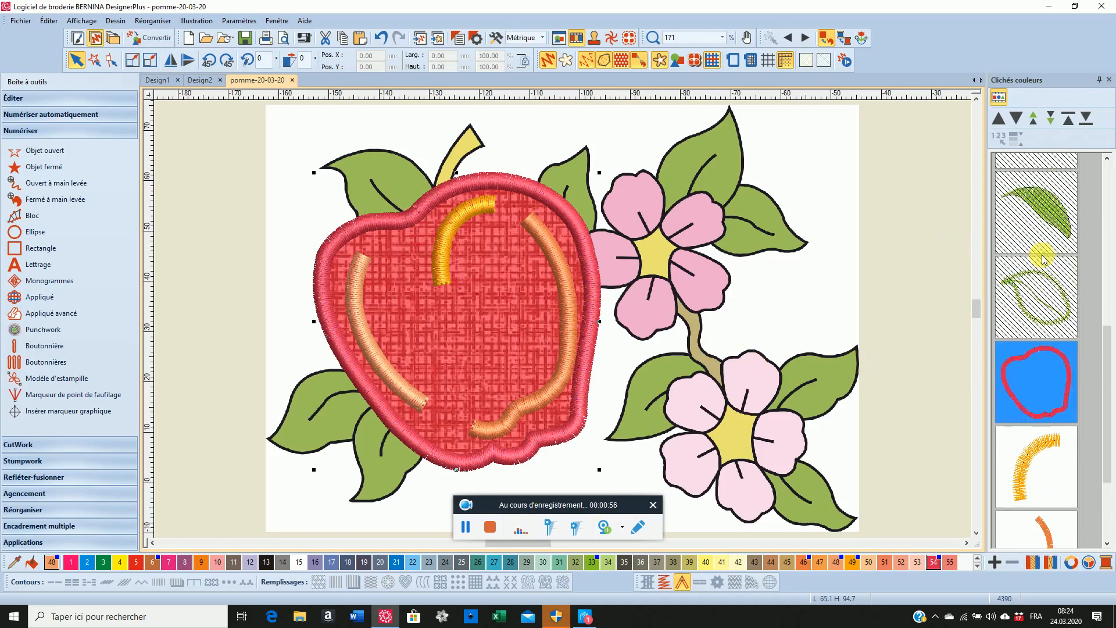
scroll(1044, 259, "down", 3)
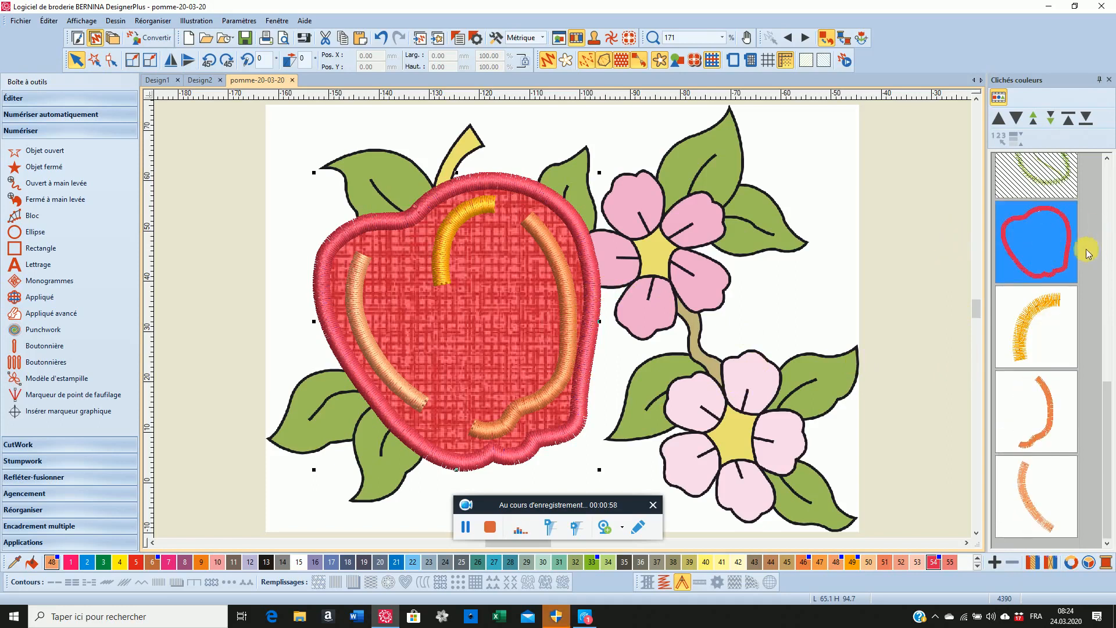
left_click(1001, 100)
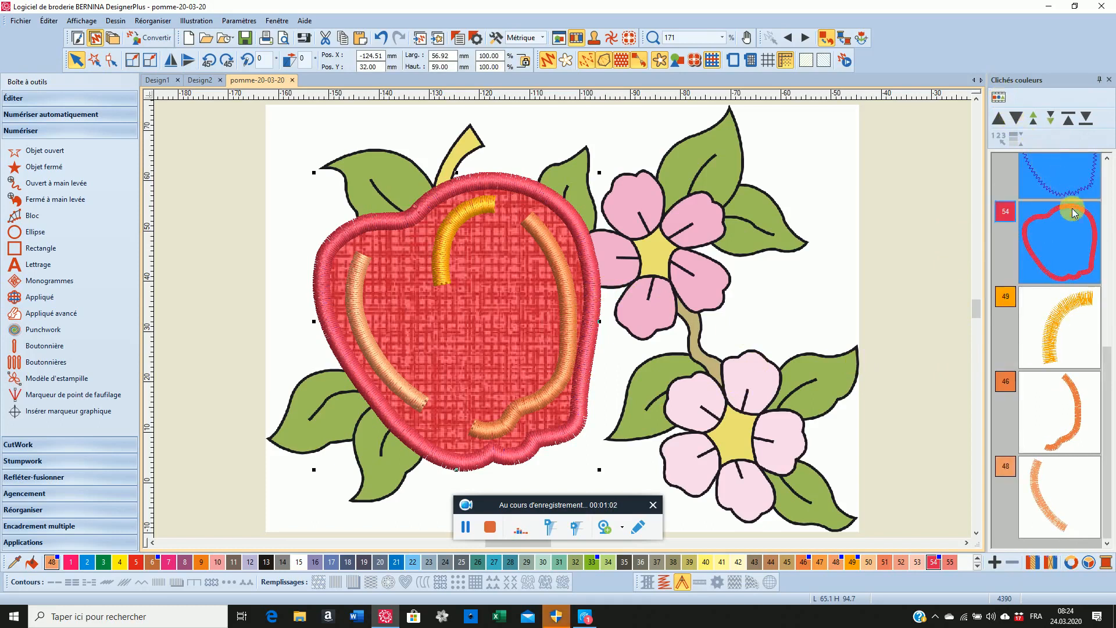
left_click(1069, 239)
scroll(1065, 234, "up", 2)
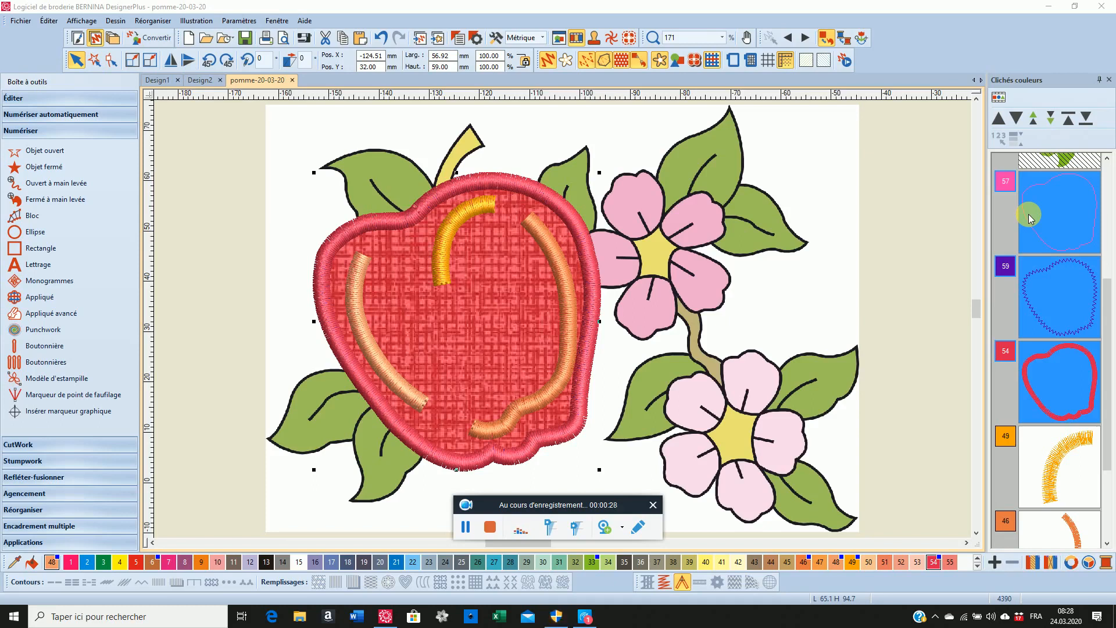
left_click(491, 527)
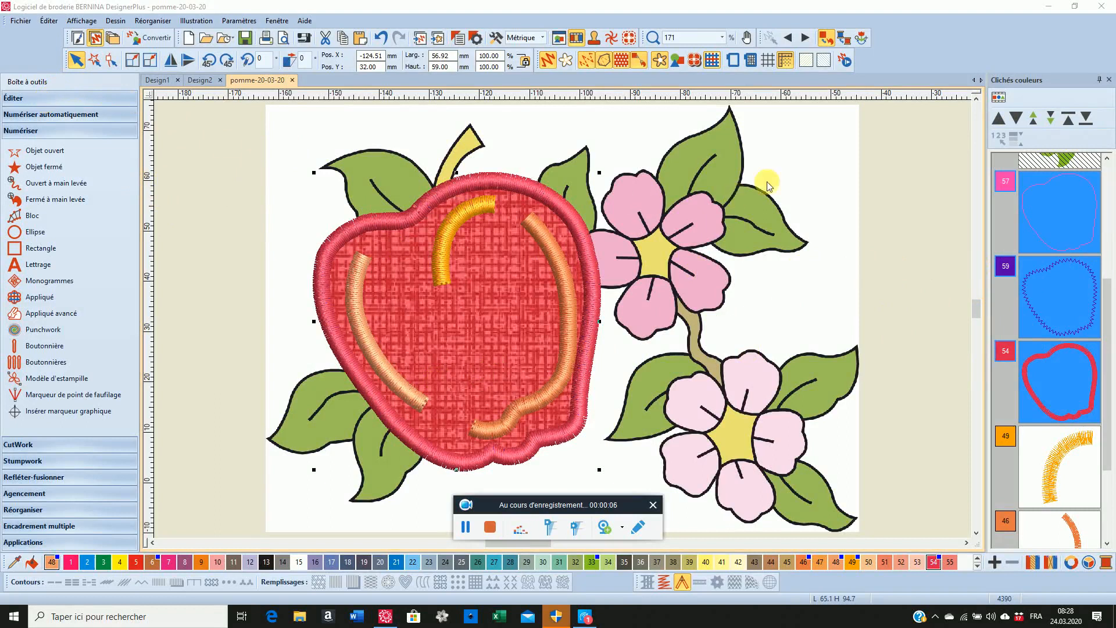
Break the apple appliqué apart and ungroup its guide, cutting and tack-down lines from one another
left_click(1035, 217)
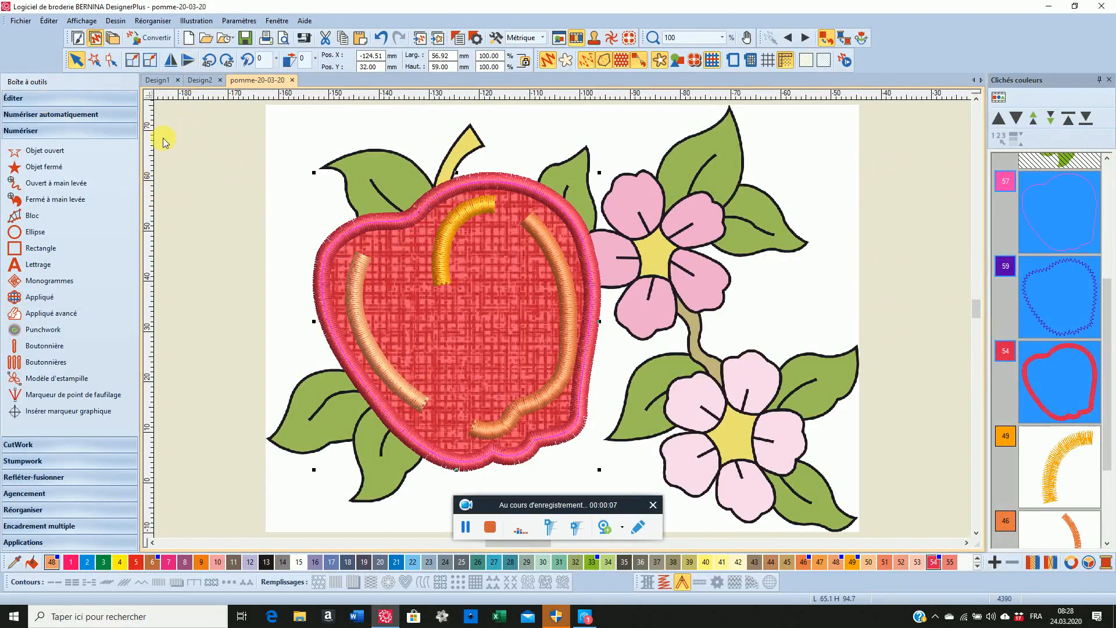
left_click(27, 99)
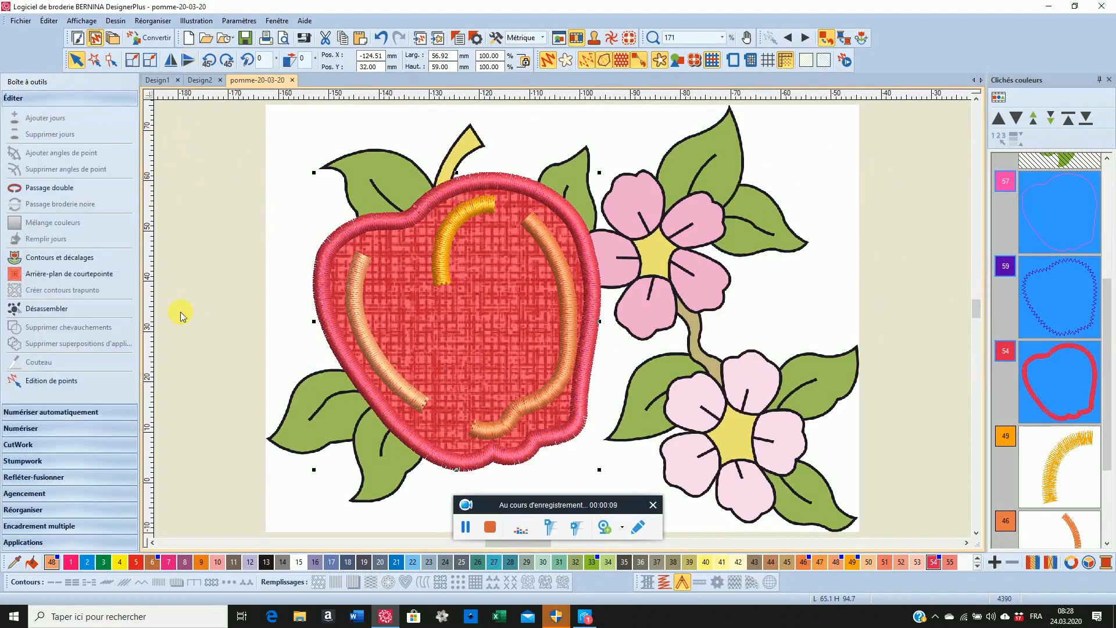
left_click(28, 310)
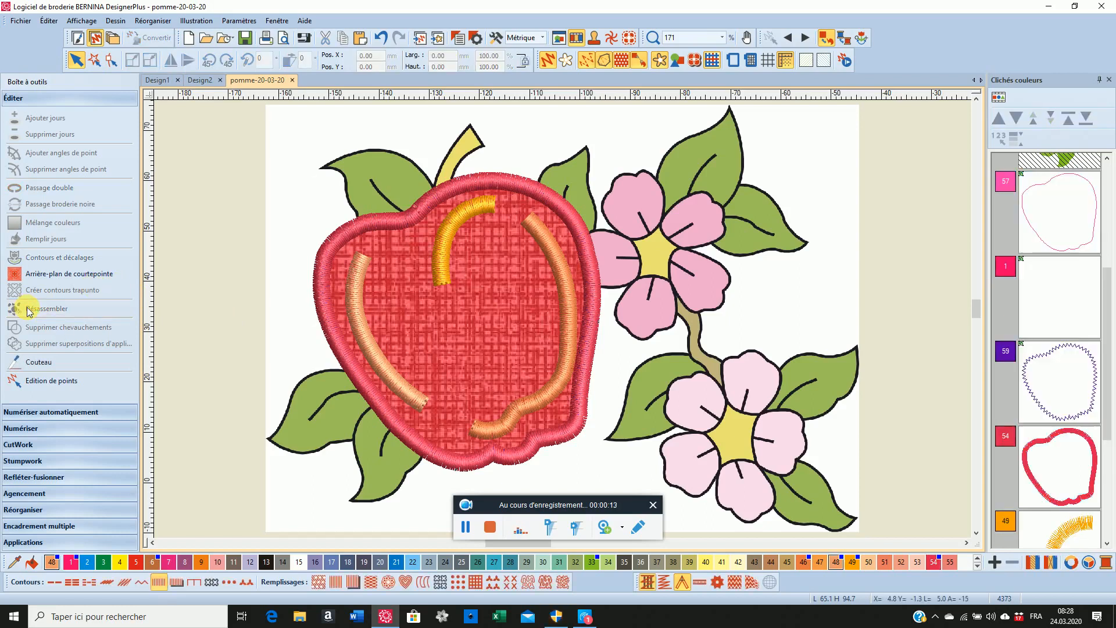
left_click(1051, 226)
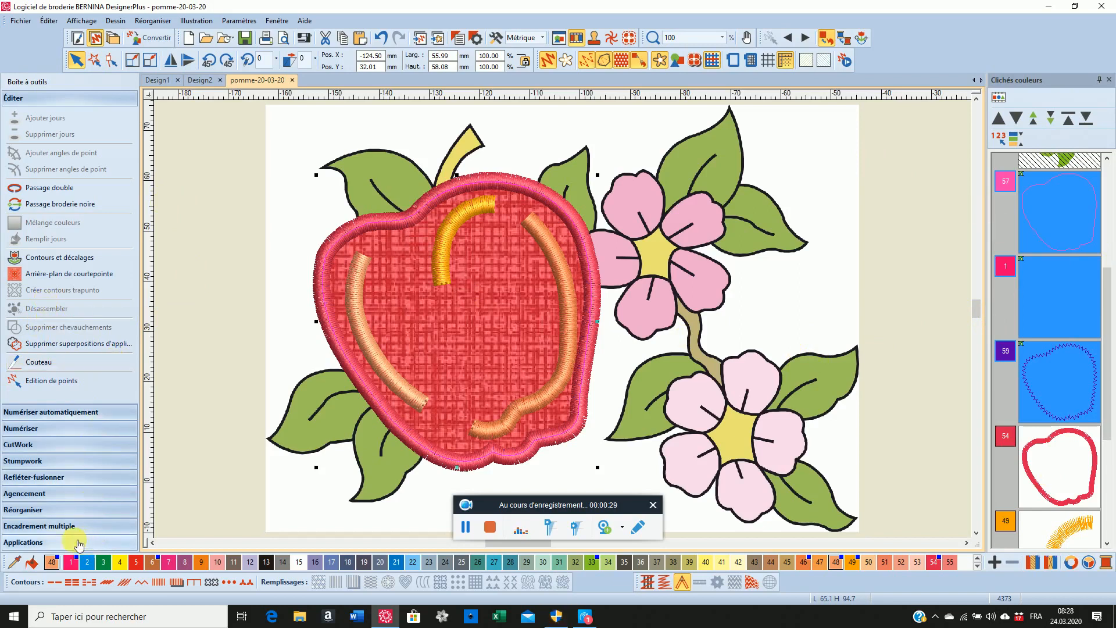
left_click(42, 514)
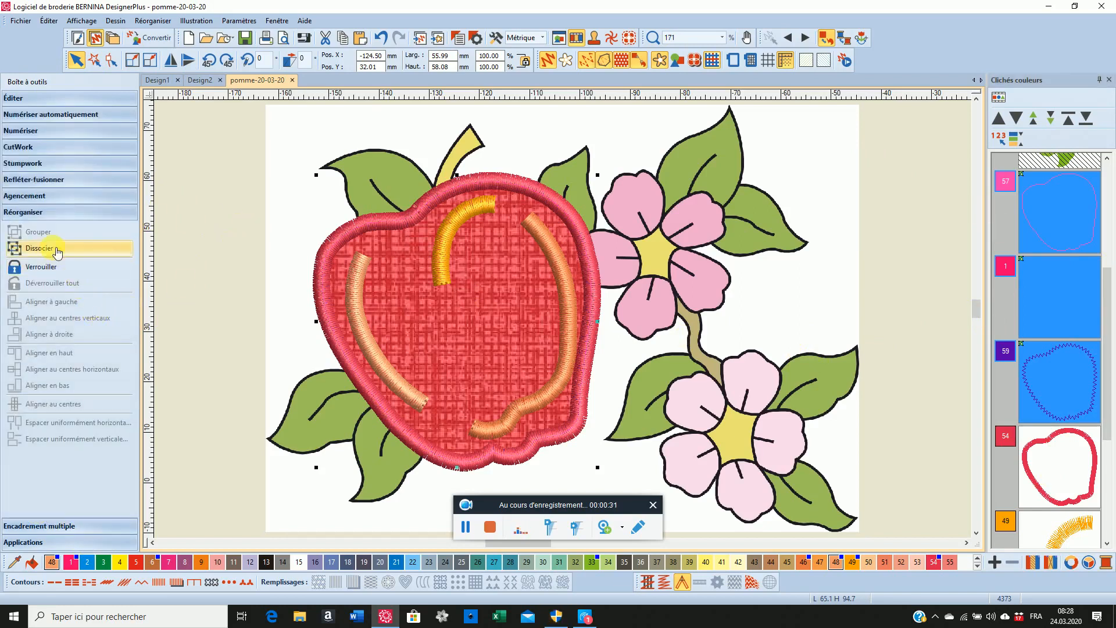
left_click(46, 250)
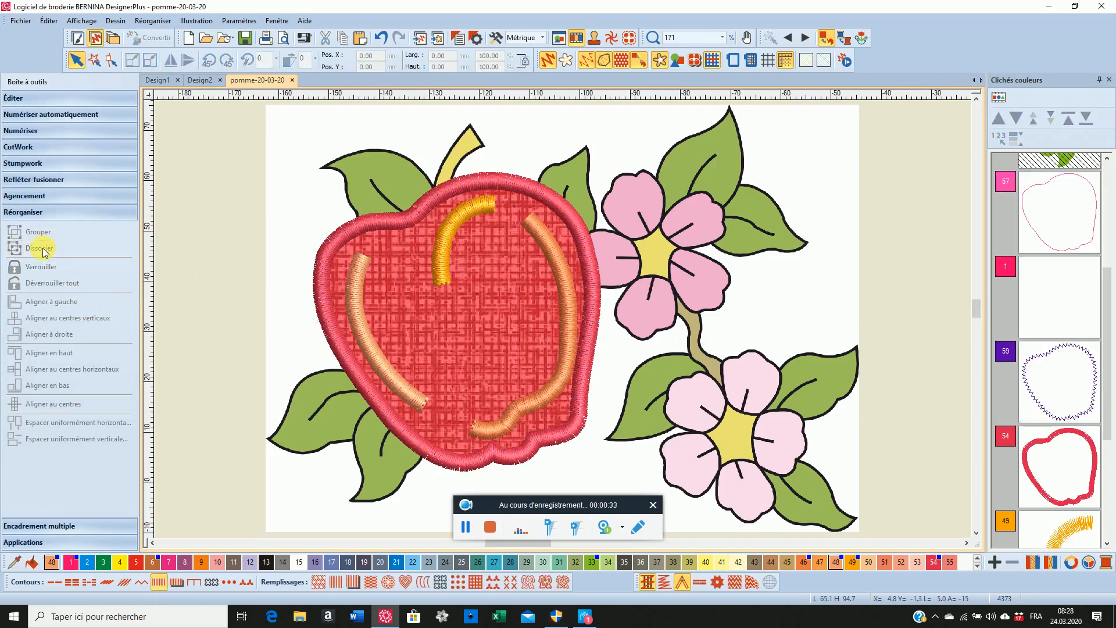
Copy the apple's colour 57 guide line and paste a duplicate of it
left_click(1050, 218)
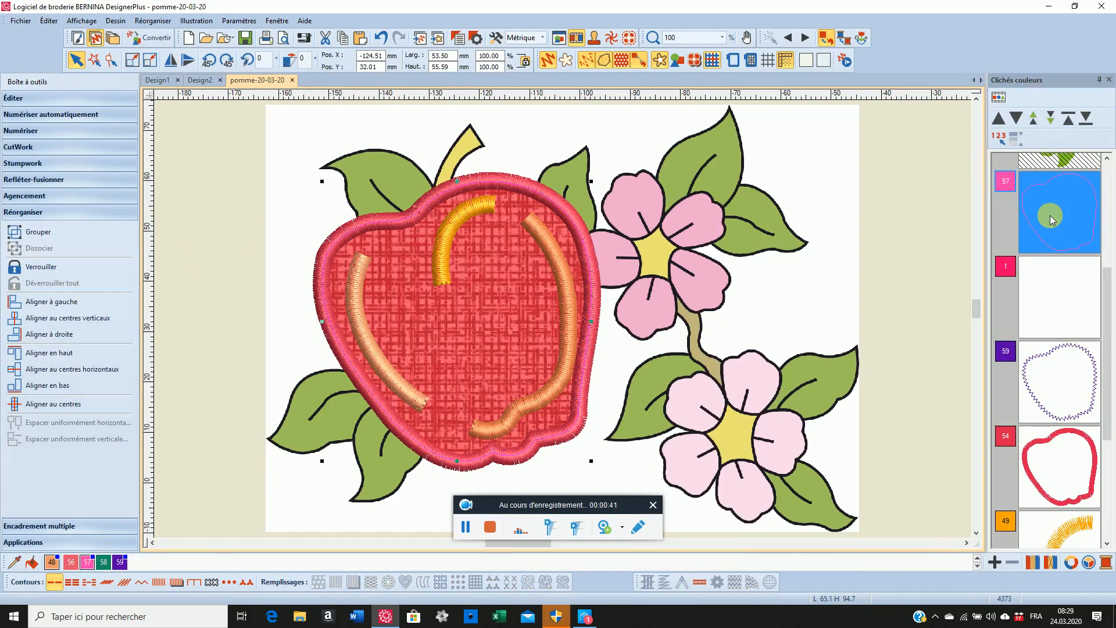
left_click(49, 21)
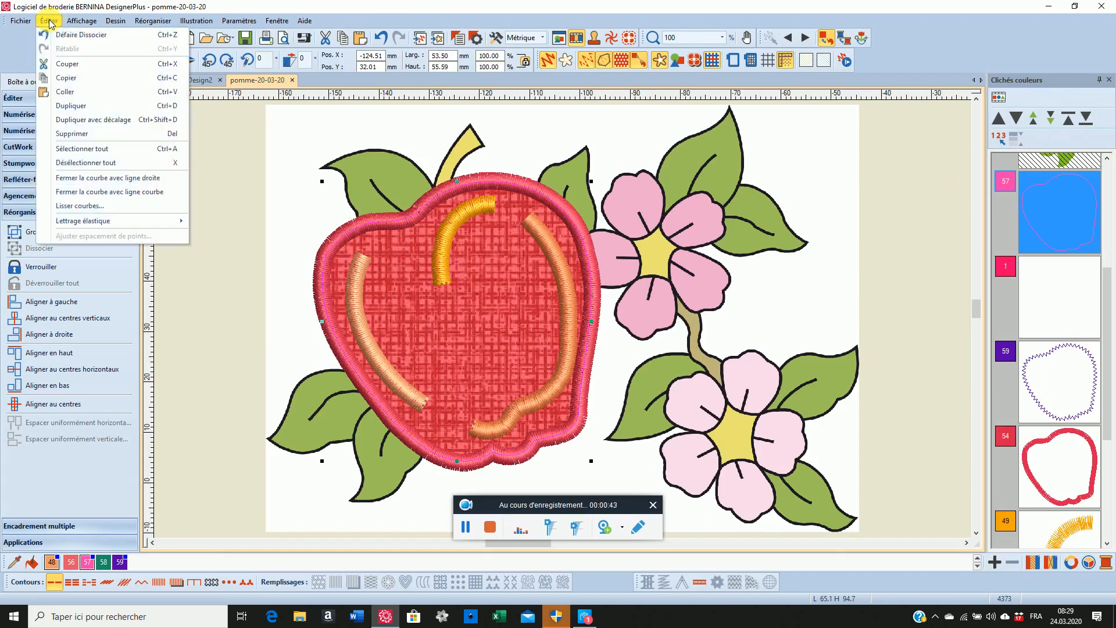
left_click(67, 78)
left_click(49, 22)
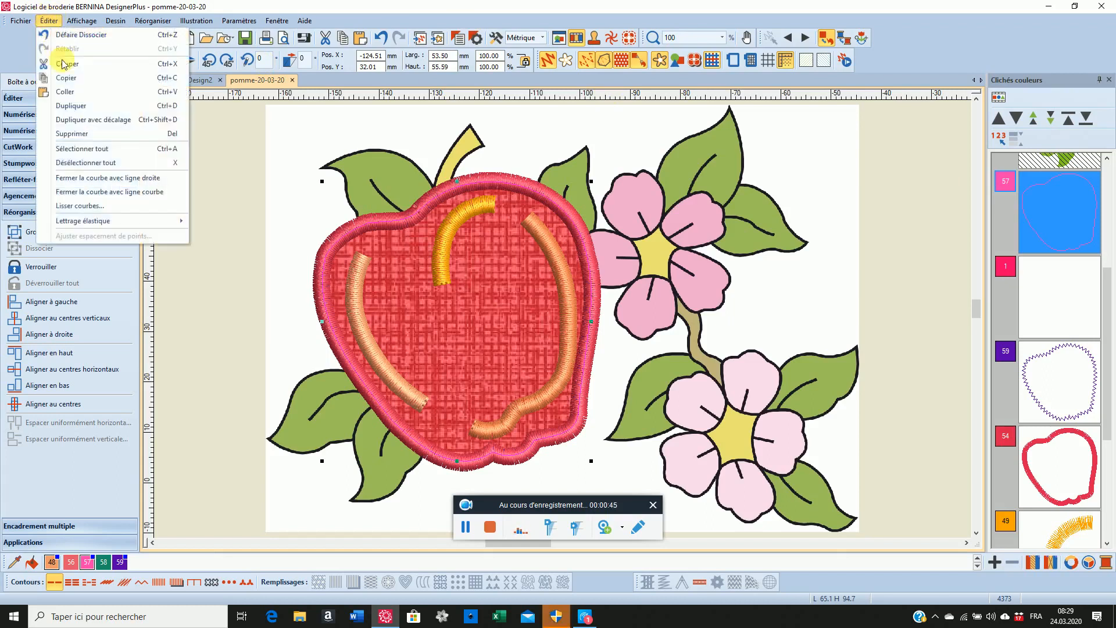
left_click(65, 92)
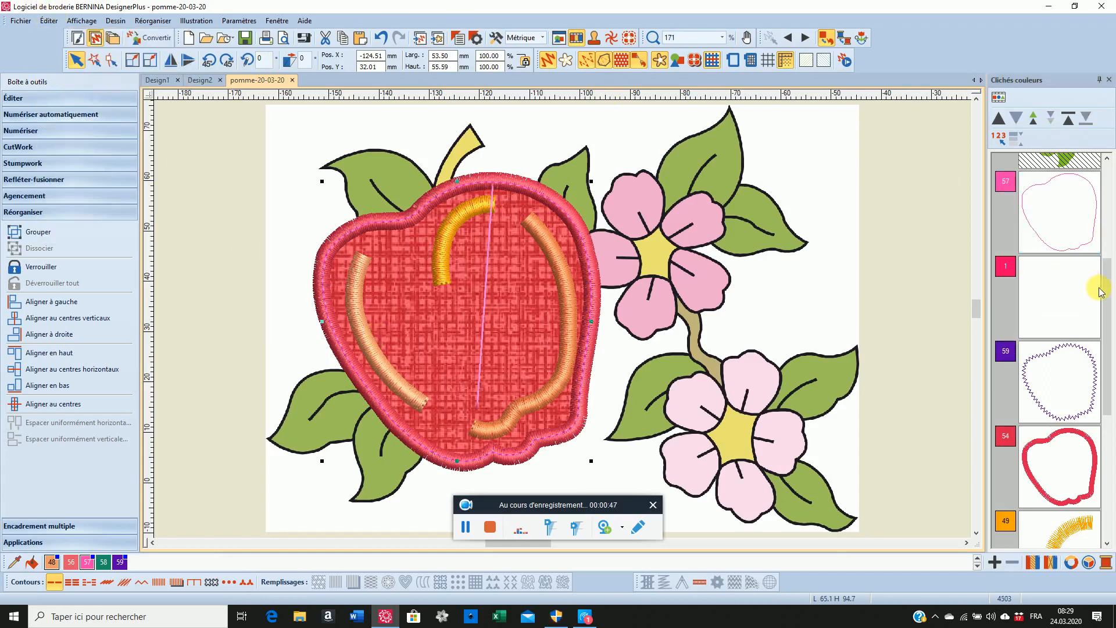
Recolour the pasted guide line to 58 and move it up the stitching sequence to just before the colour 59 zigzag
left_click_drag(1105, 284, 1112, 407)
left_click(1065, 494)
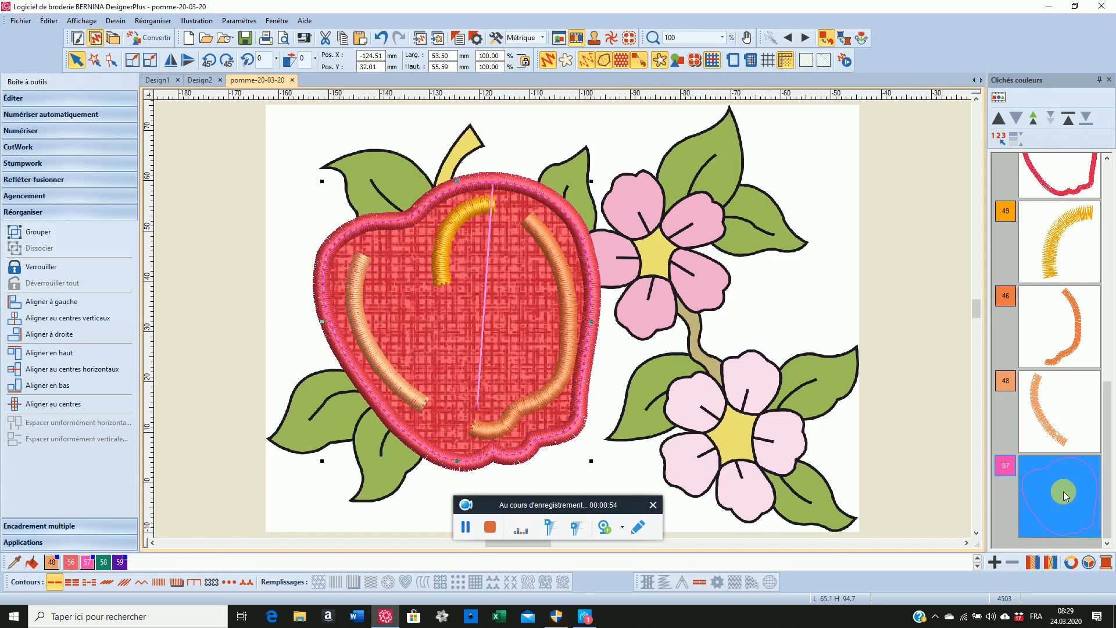
left_click(103, 562)
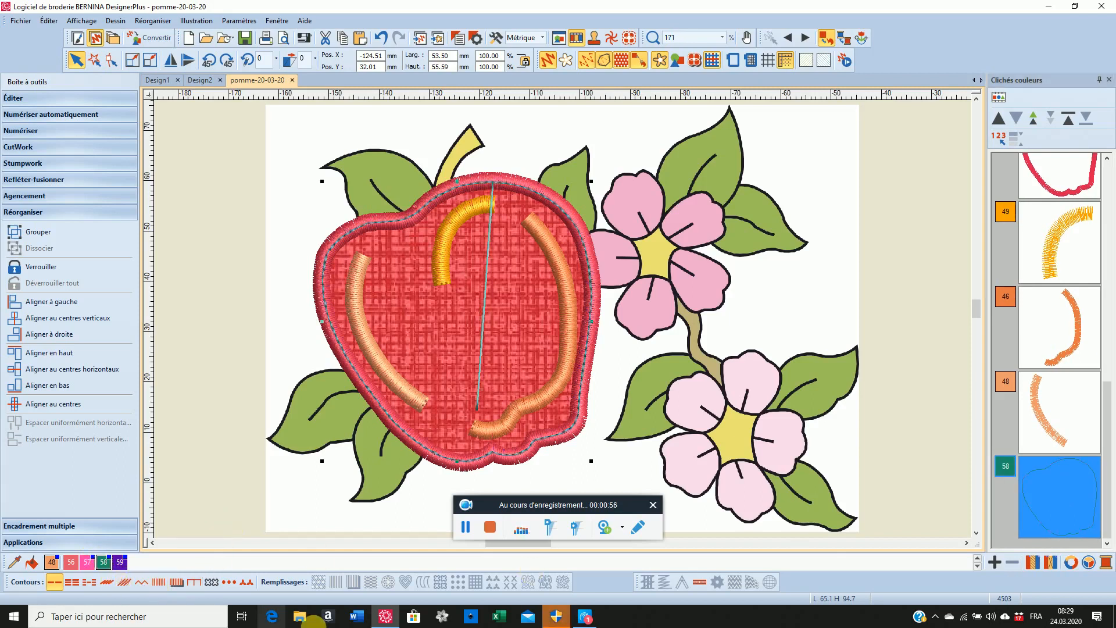
left_click(1034, 122)
left_click(1035, 122)
left_click(1035, 123)
left_click(1034, 122)
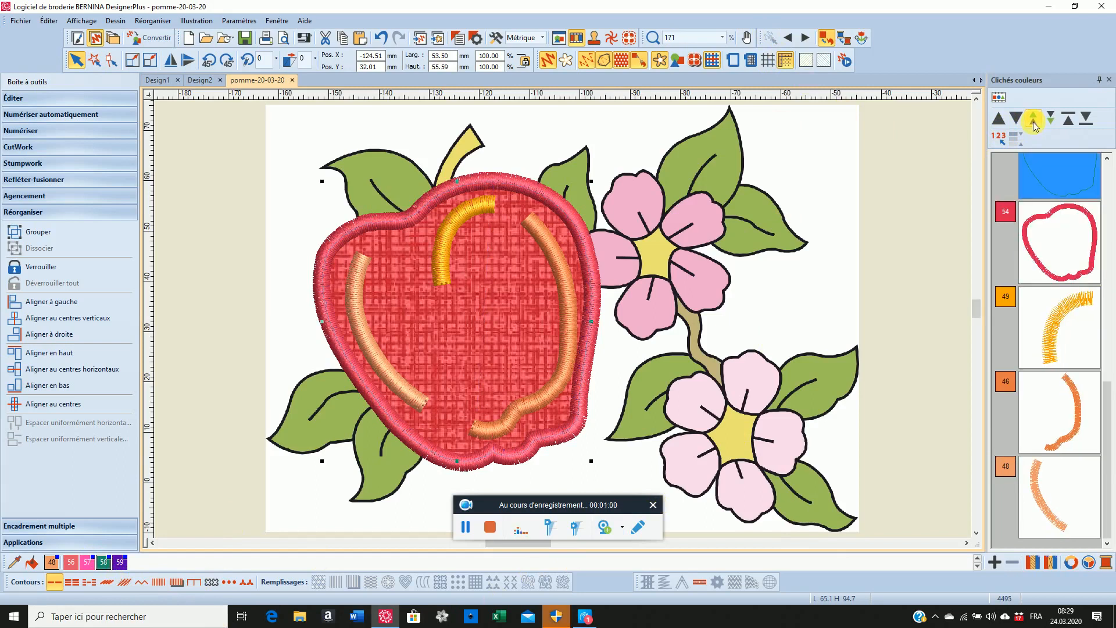
left_click(1035, 123)
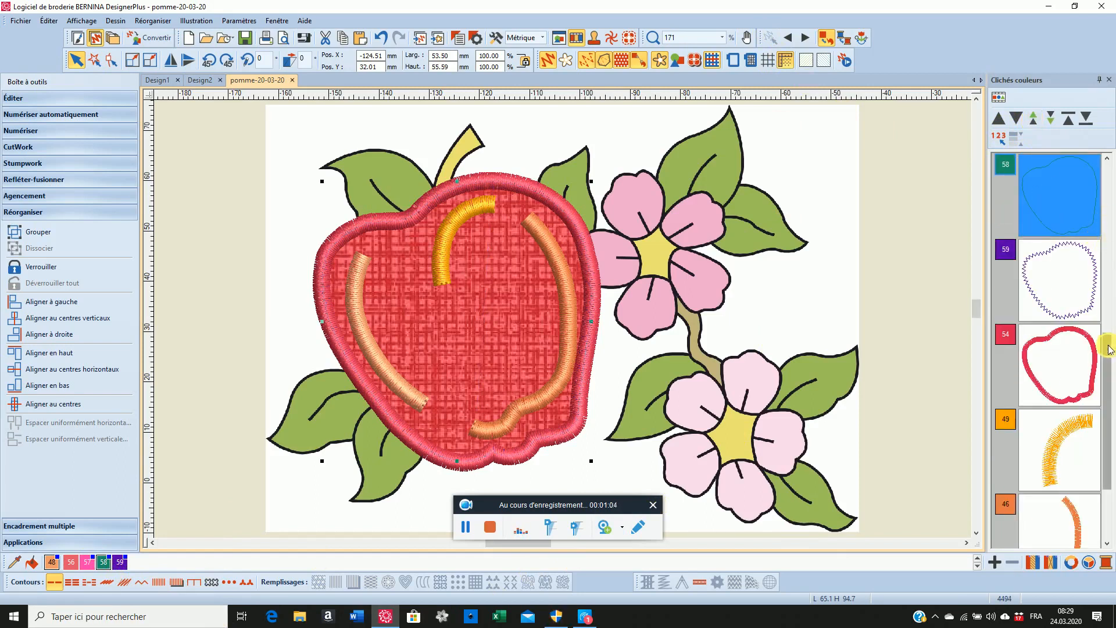
left_click_drag(1110, 350, 1110, 279)
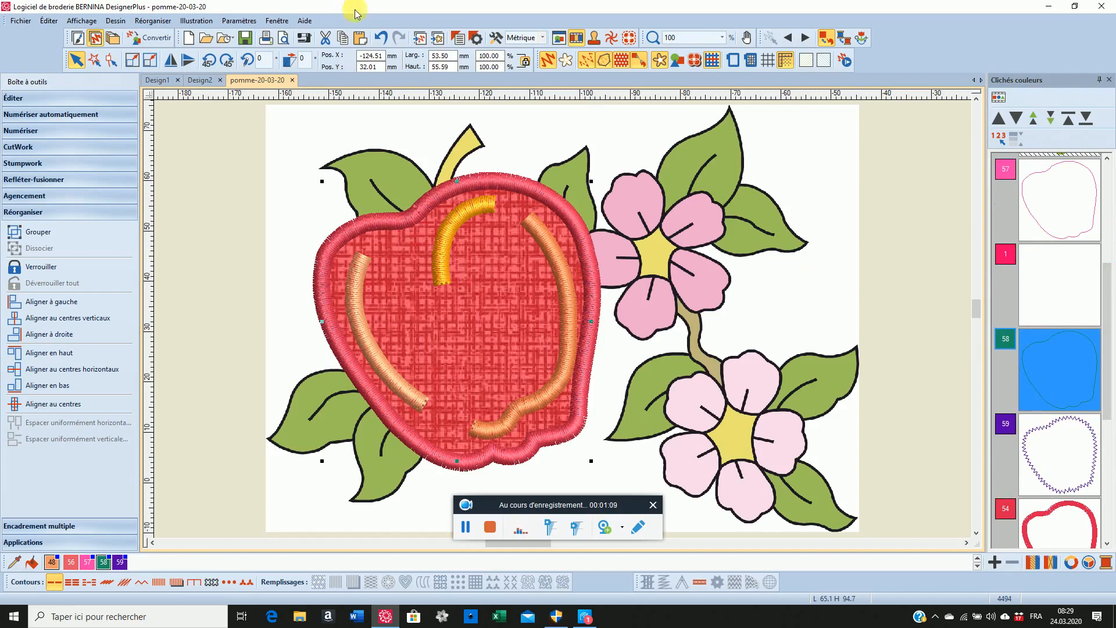
Paste a second colour 57 guide line and move it up the stitching sequence between the colour 58 line and the colour 59 zigzag
left_click(51, 21)
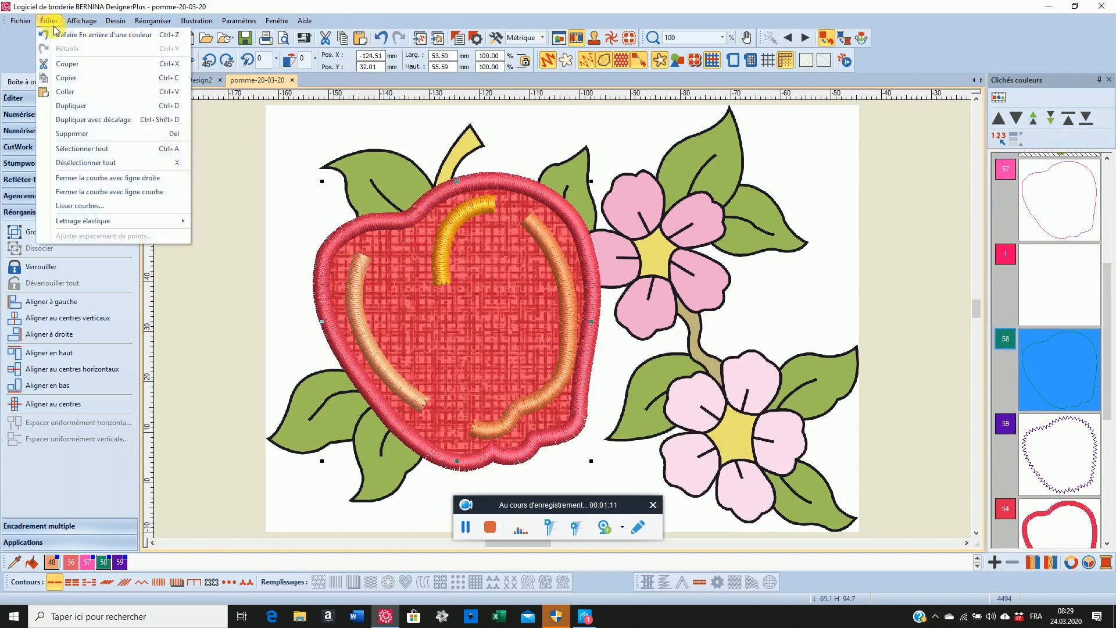
left_click(68, 92)
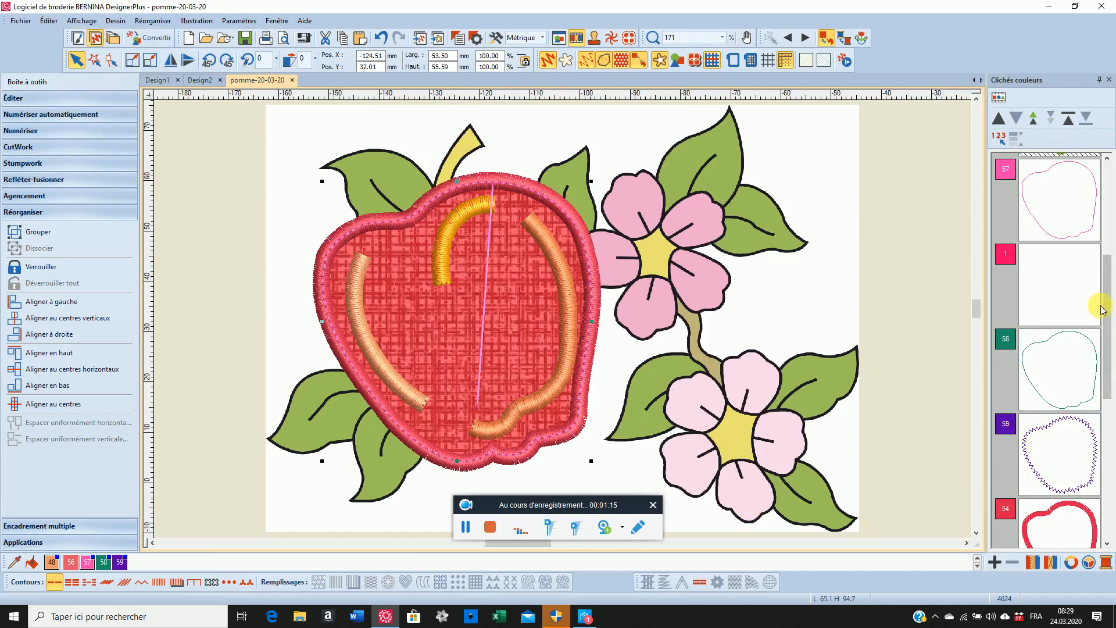
left_click_drag(1105, 311, 1108, 458)
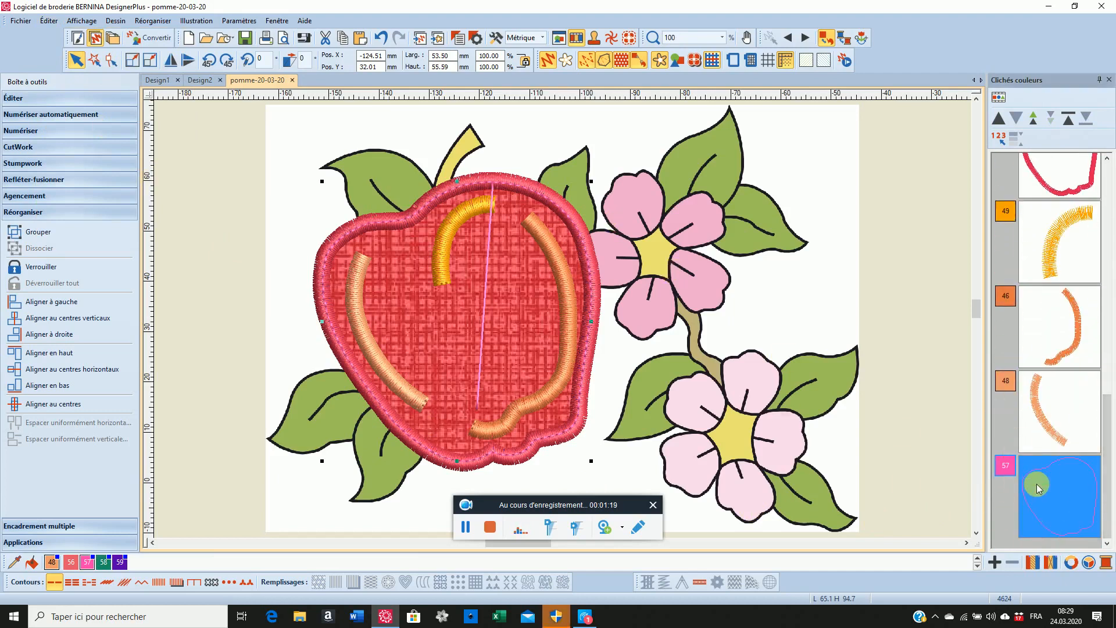
left_click(1034, 119)
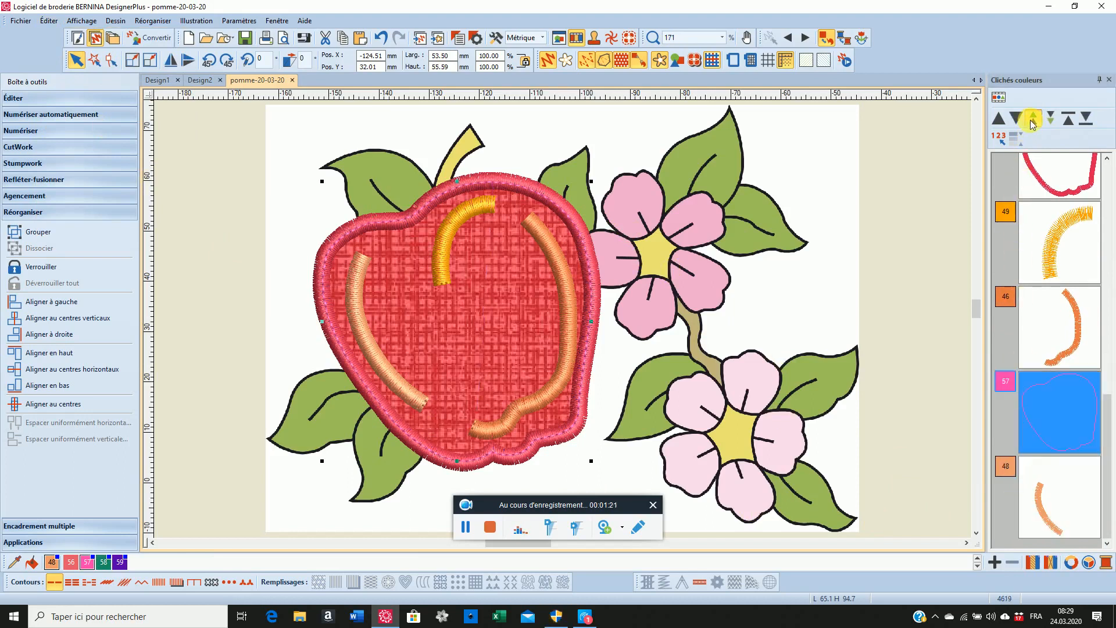
left_click(1033, 119)
left_click(1033, 119)
left_click(1033, 119)
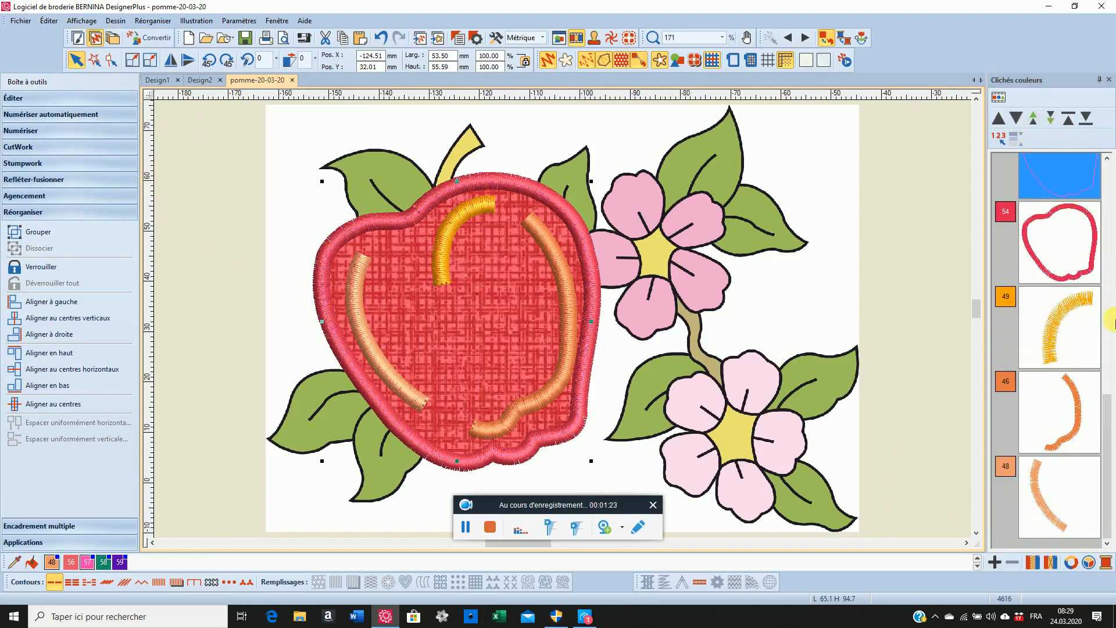
left_click_drag(1107, 401, 1090, 321)
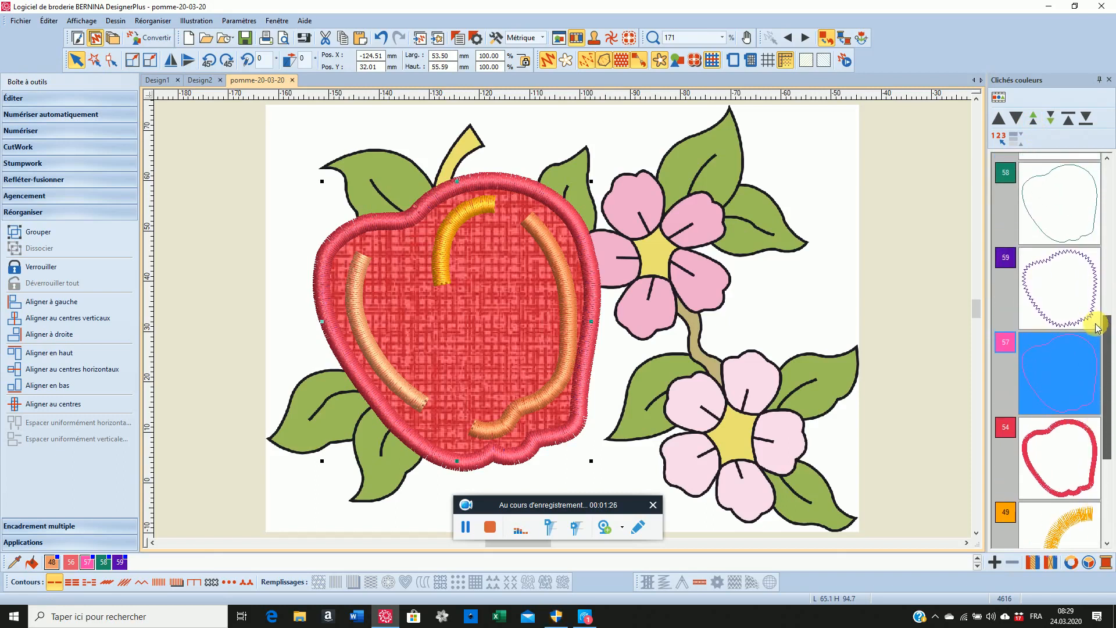
left_click(1034, 120)
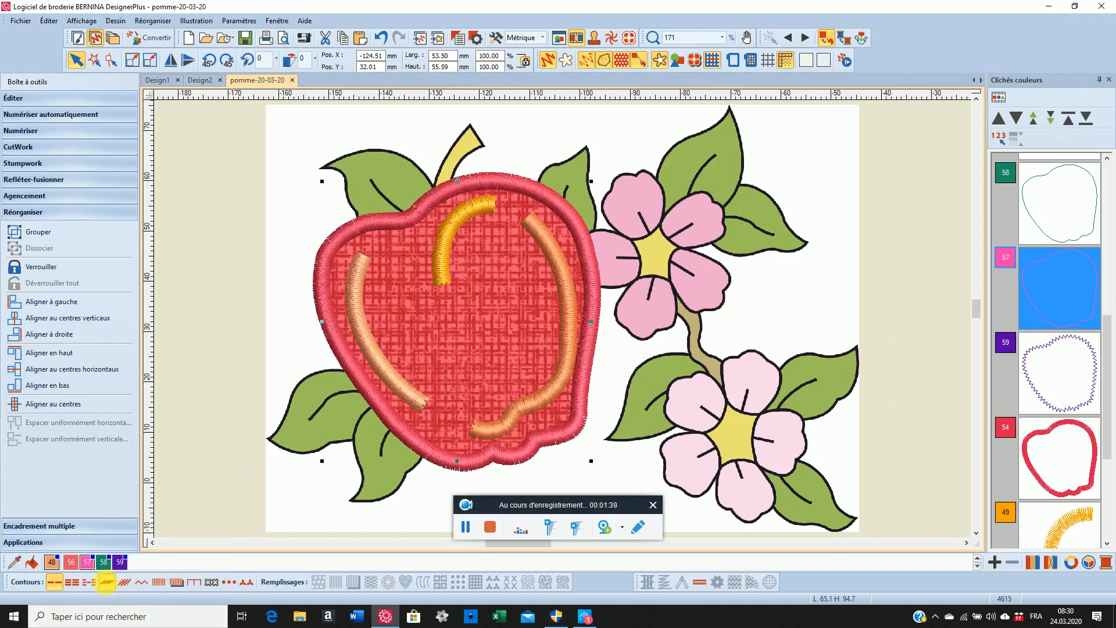
Change the second pasted colour 57 line to the first slanted-stroke outline stitch type
left_click(106, 583)
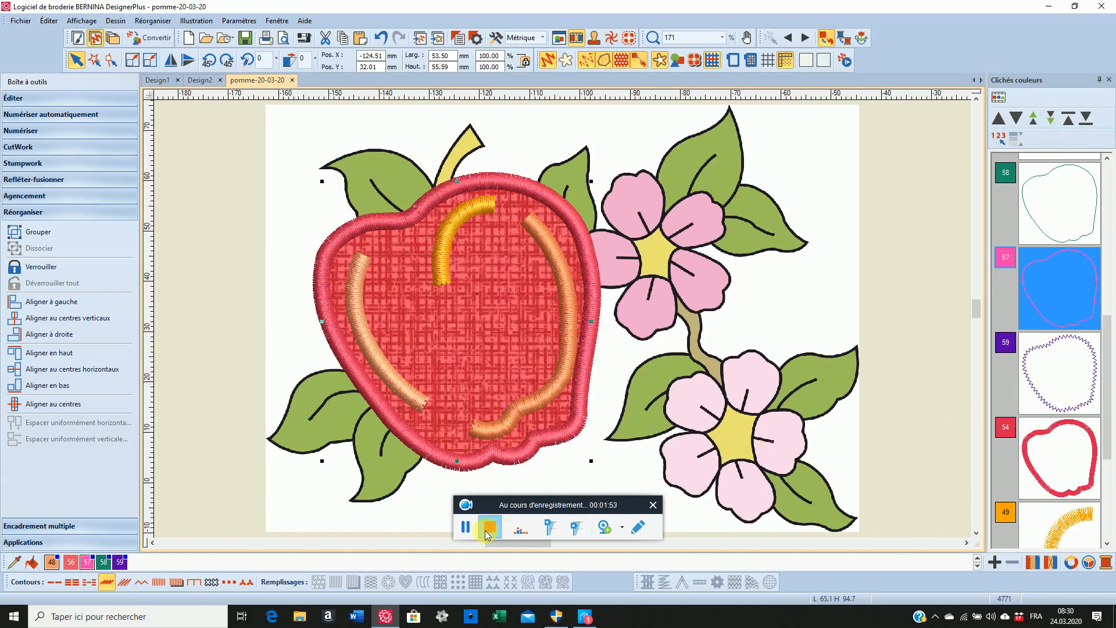
left_click(465, 526)
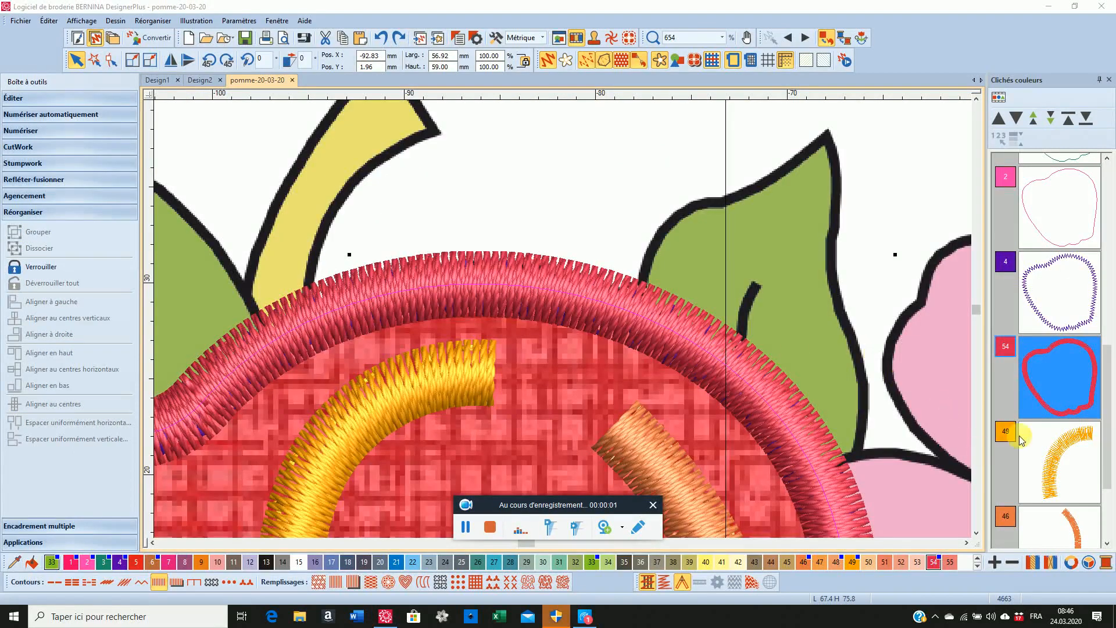
Set the width of the apple's colour 54 satin outline to 2.5 mm
left_click(1032, 313)
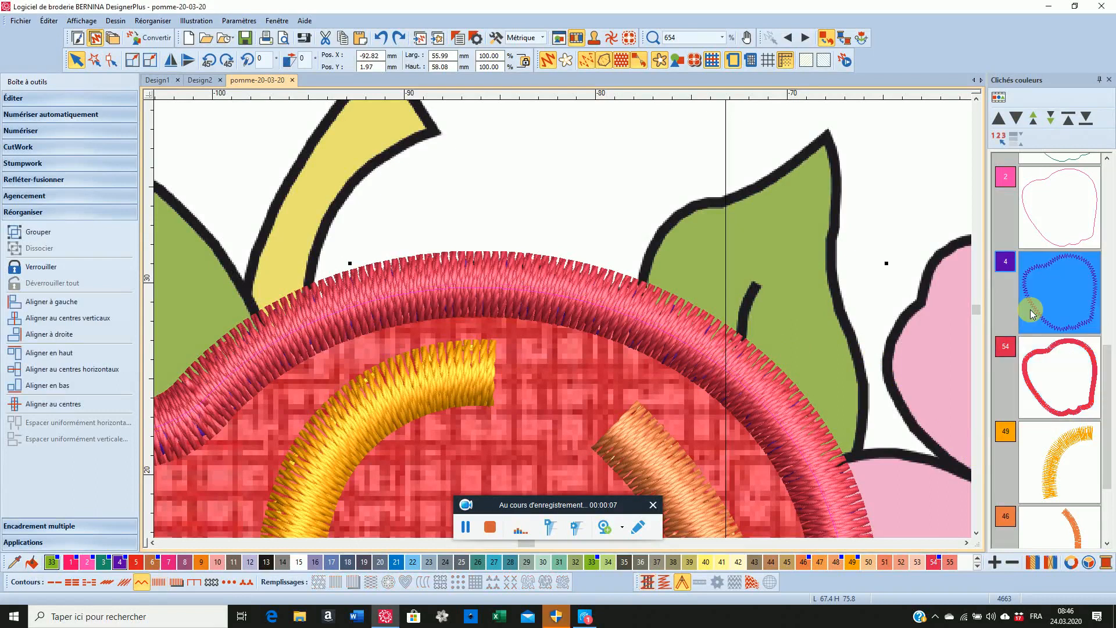
left_click(1065, 398)
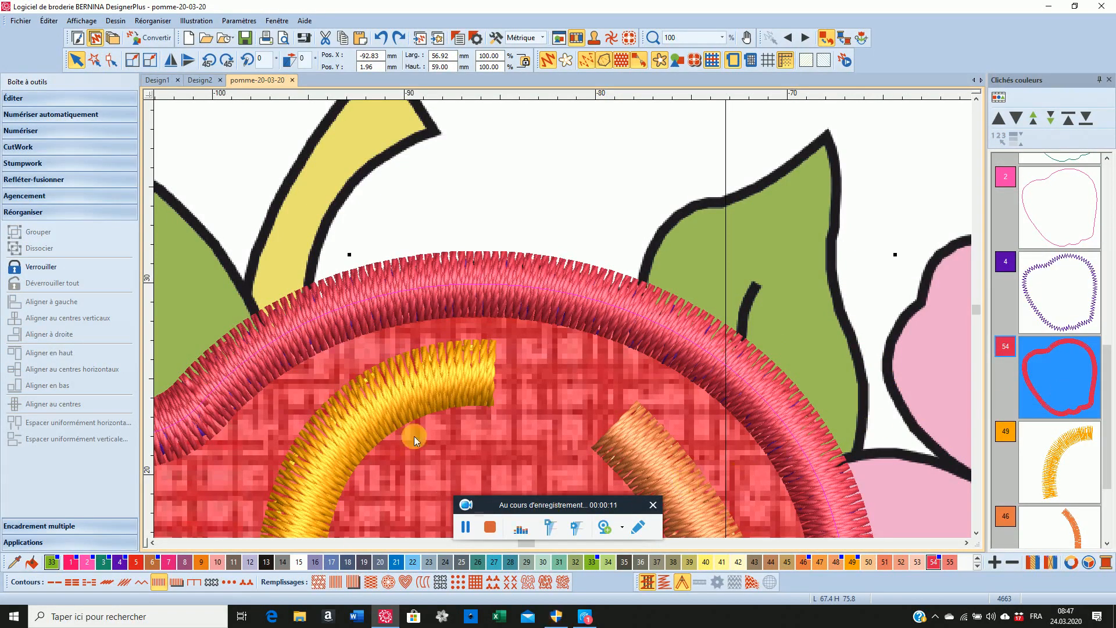
right_click(158, 582)
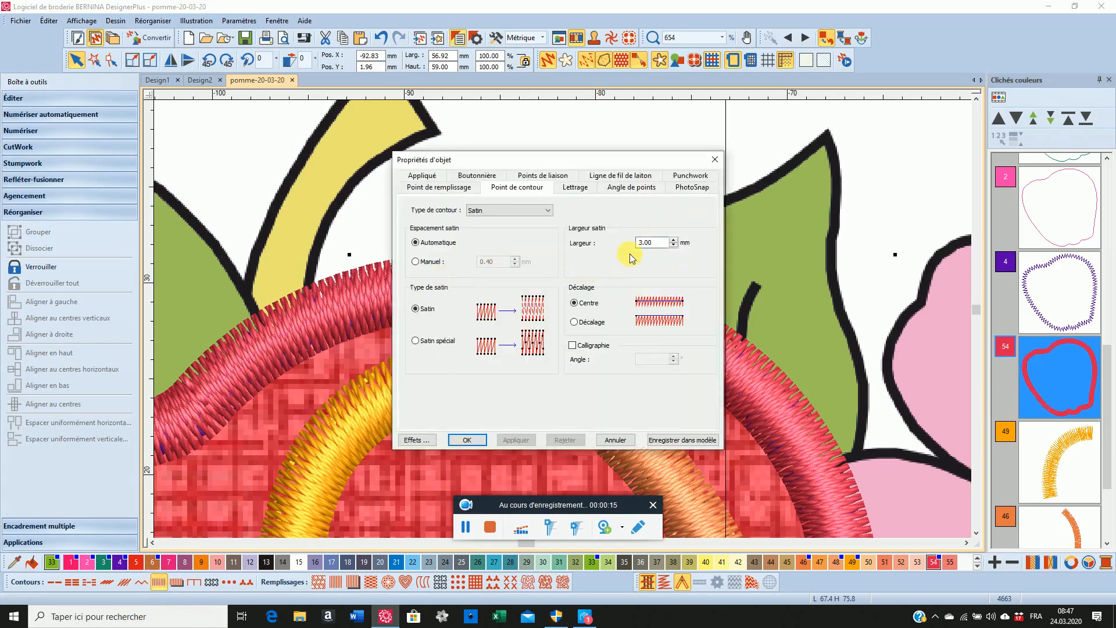
left_click(642, 246)
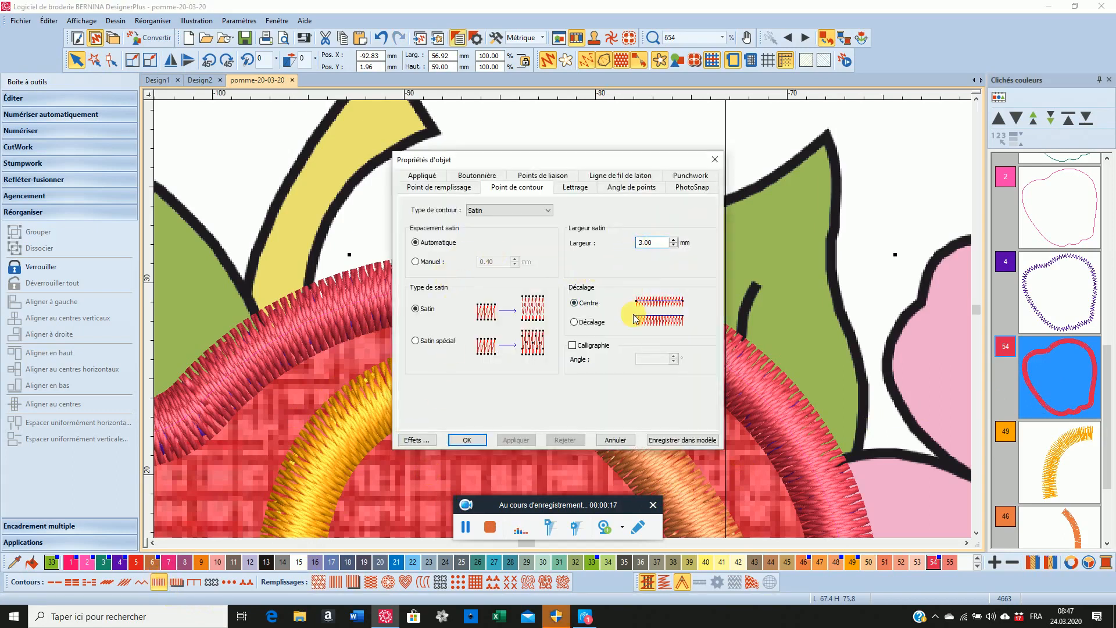
key("Delete")
key("Delete")
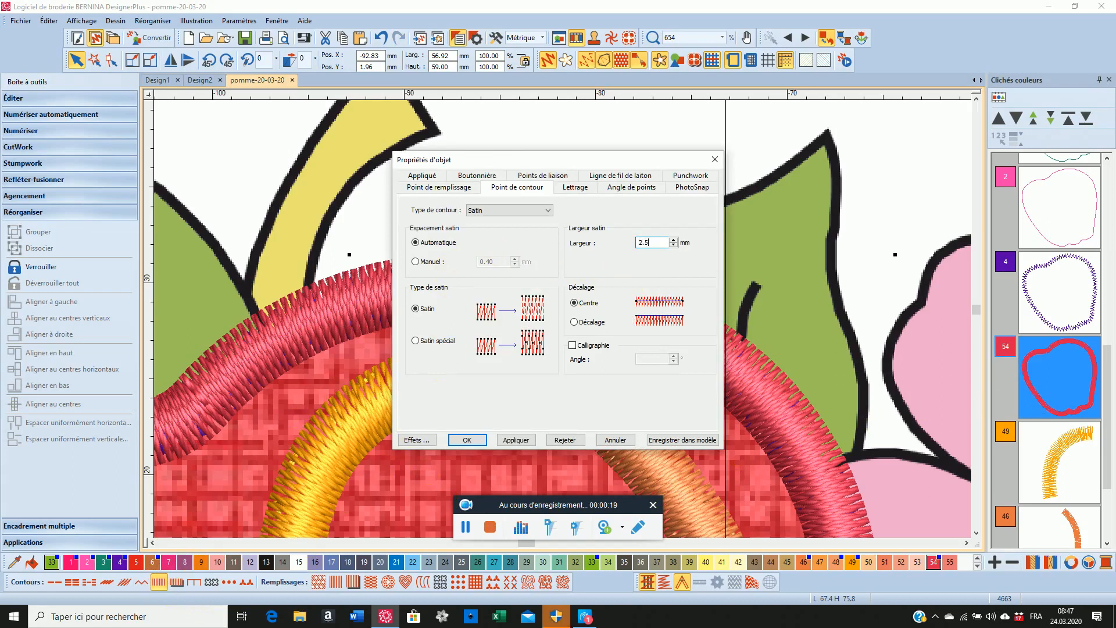
left_click(462, 440)
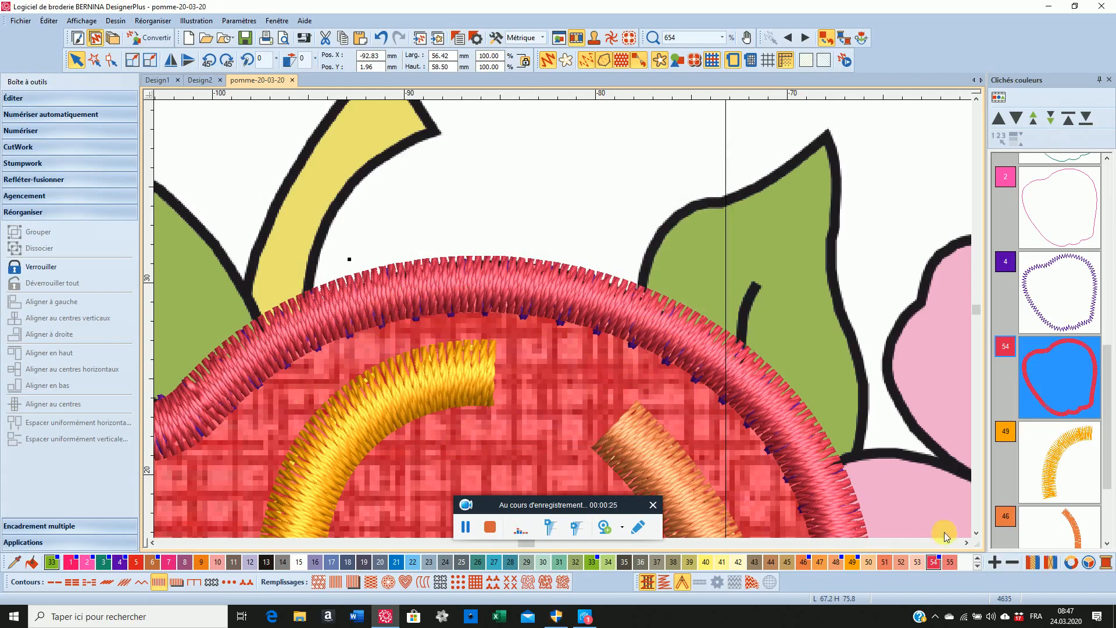
Set the width of the apple's colour 4 zigzag outline to 2.20 mm
left_click(1038, 299)
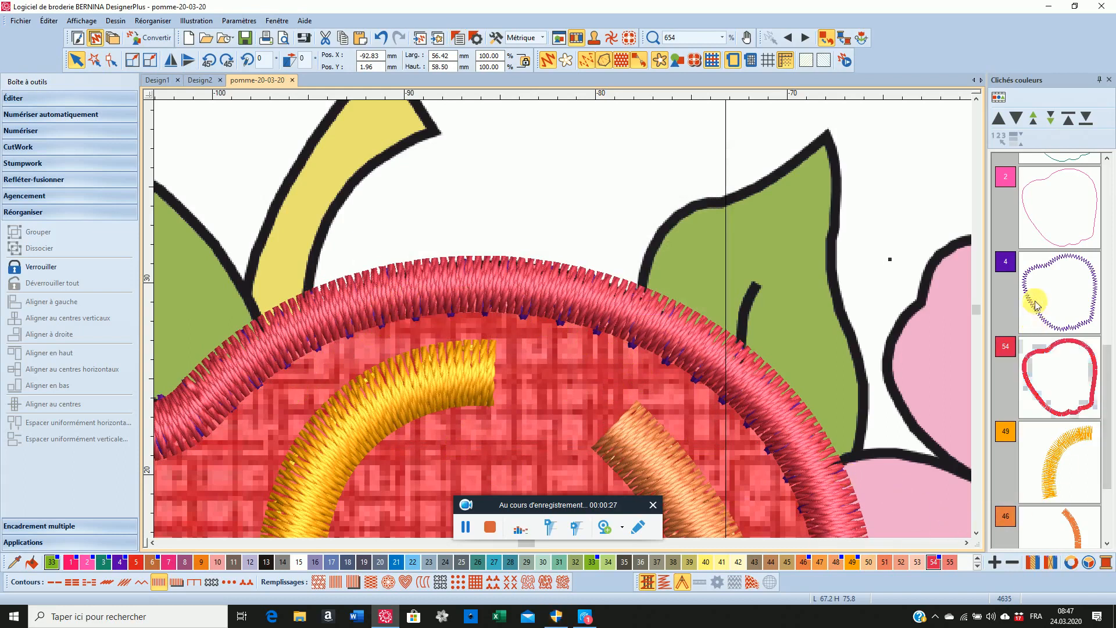
right_click(141, 581)
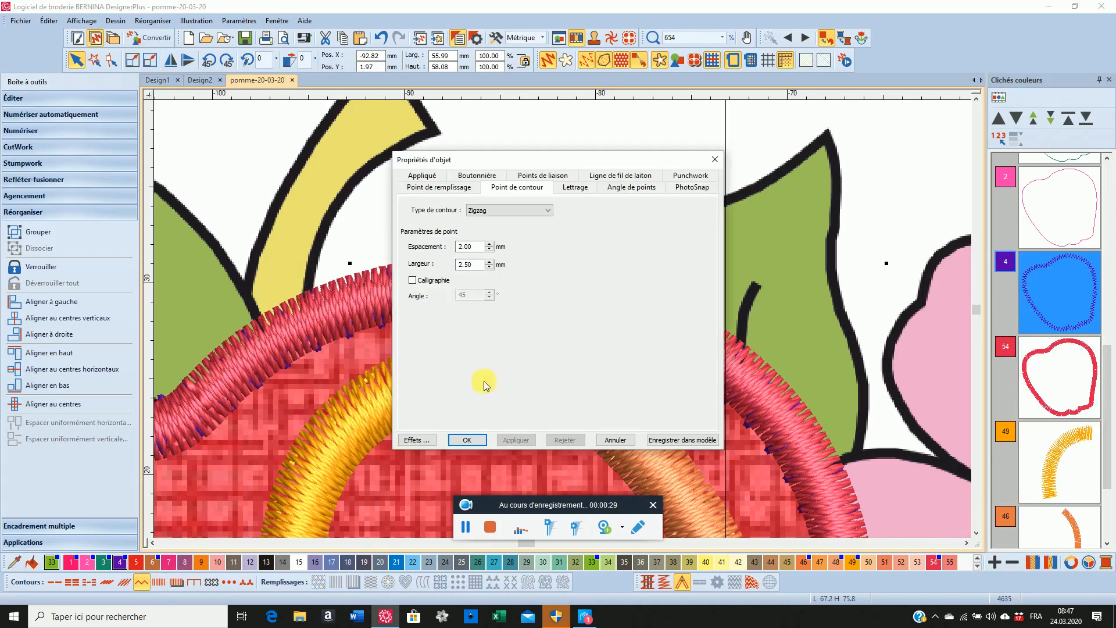
left_click(468, 266)
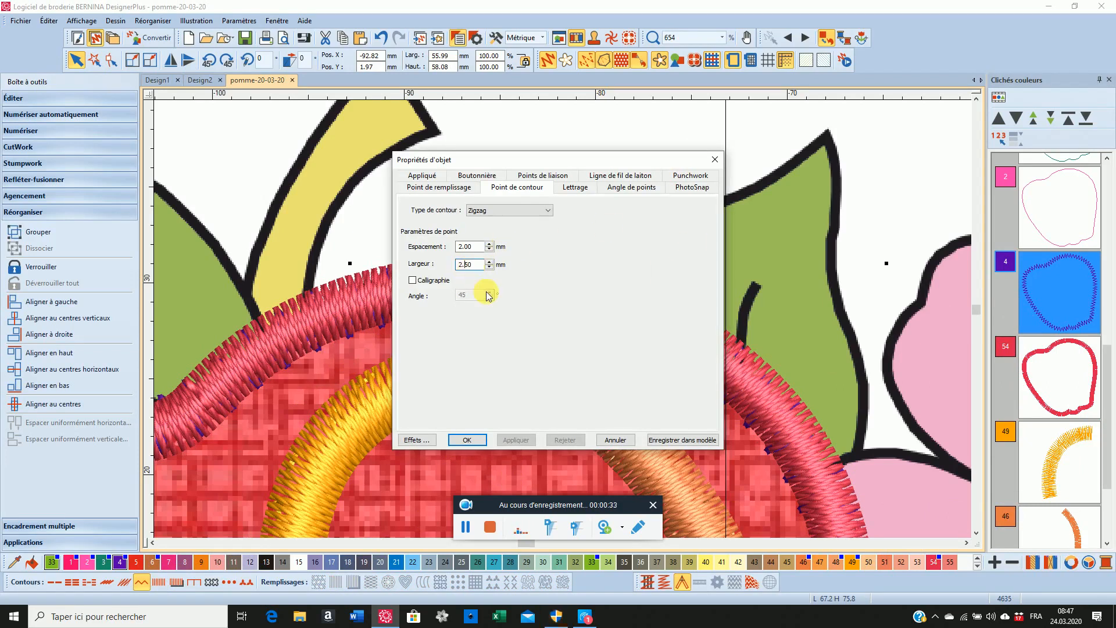
key("BackSpace")
type("2")
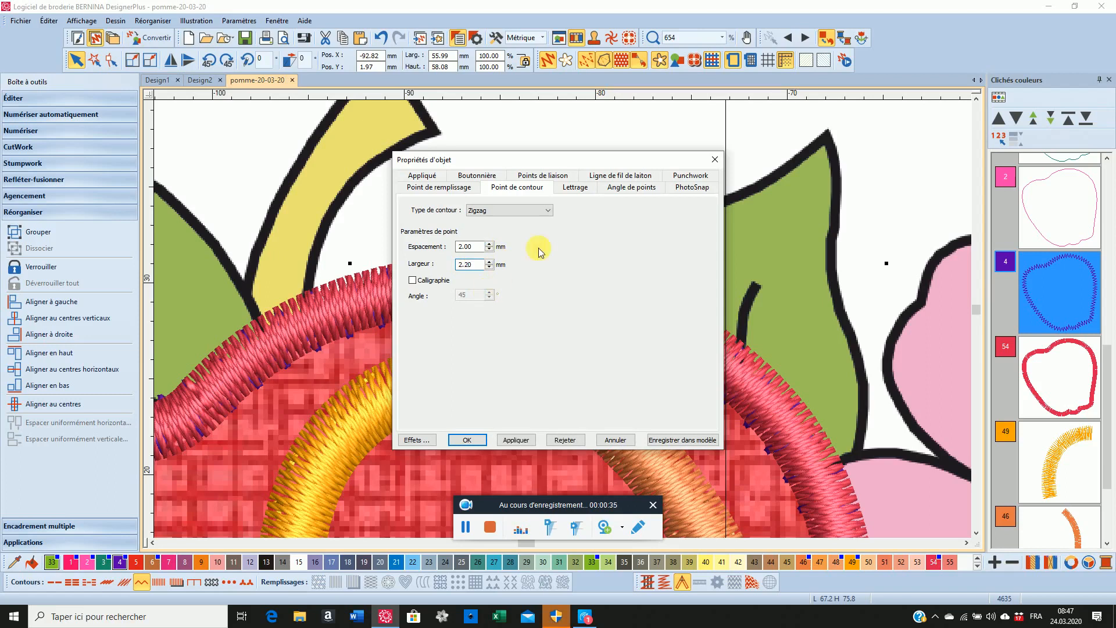
left_click(514, 440)
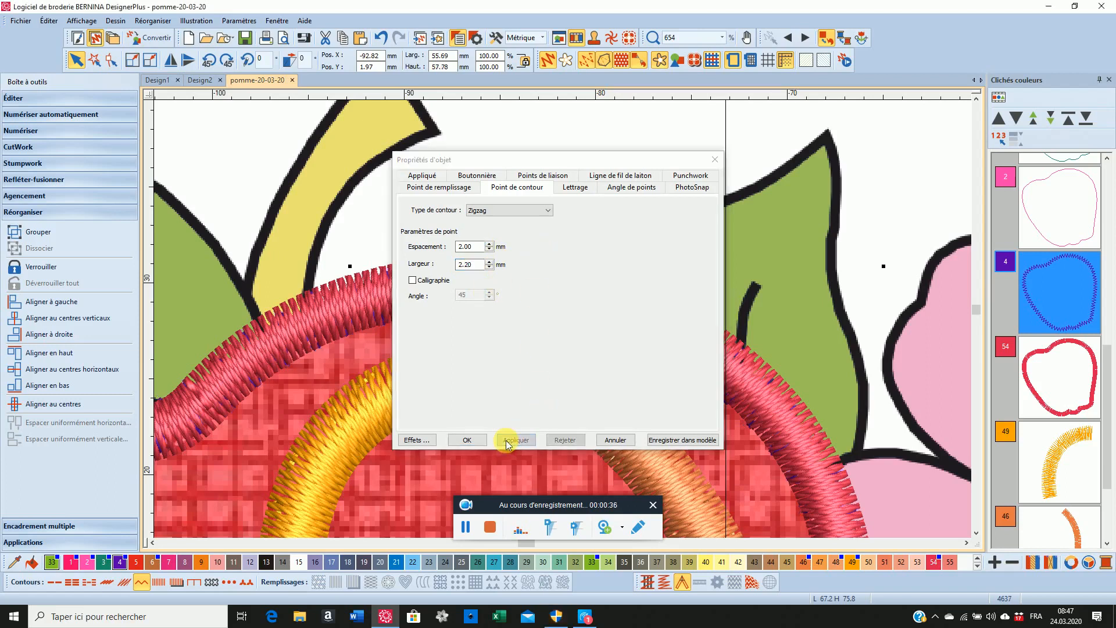
left_click(466, 441)
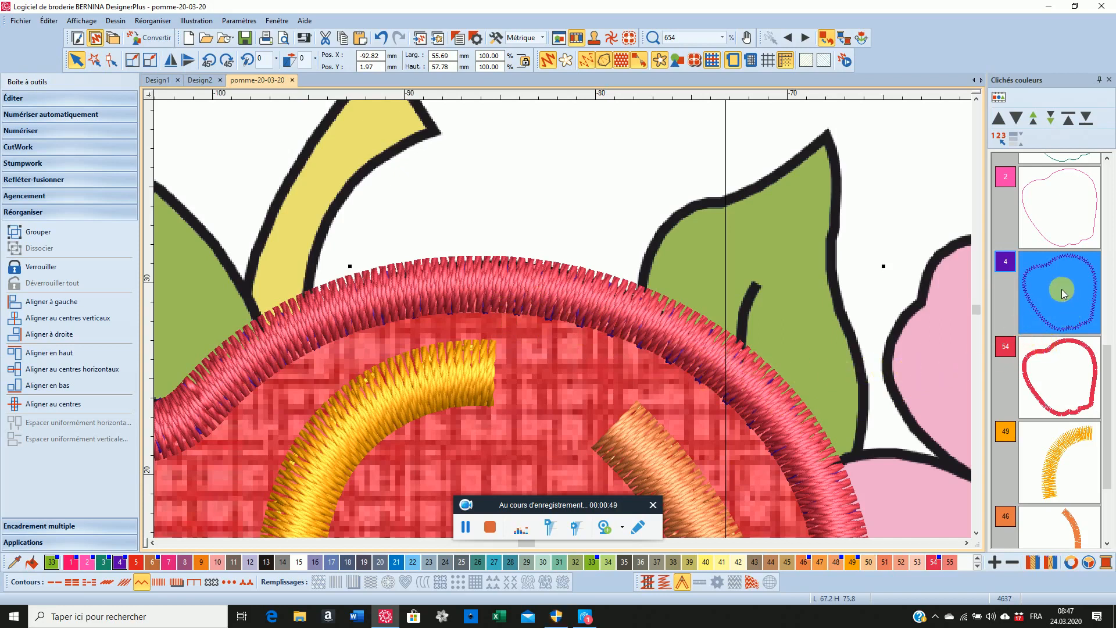
left_click(466, 527)
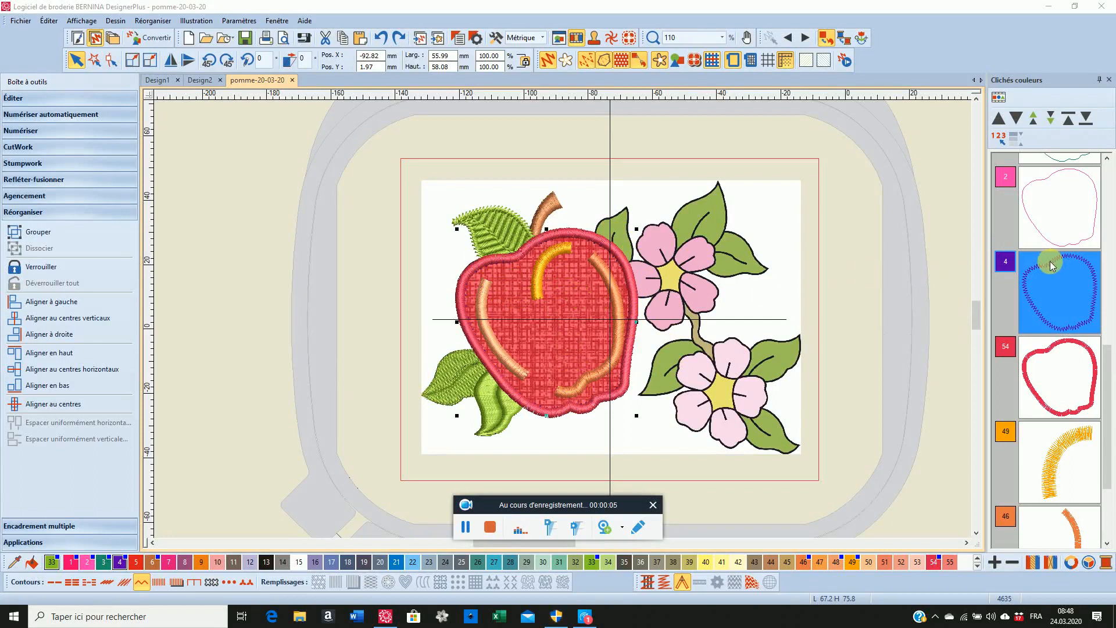
Move the colour 6 stem to the end of the stitching sequence
scroll(1052, 266, "up", 5)
scroll(1052, 265, "up", 2)
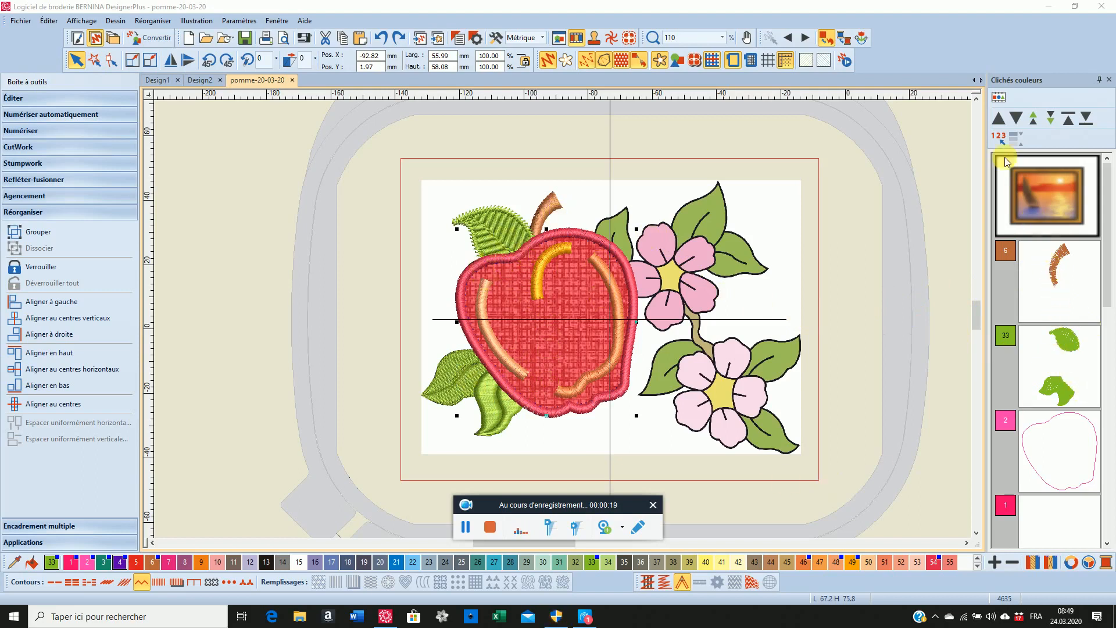
left_click(1054, 268)
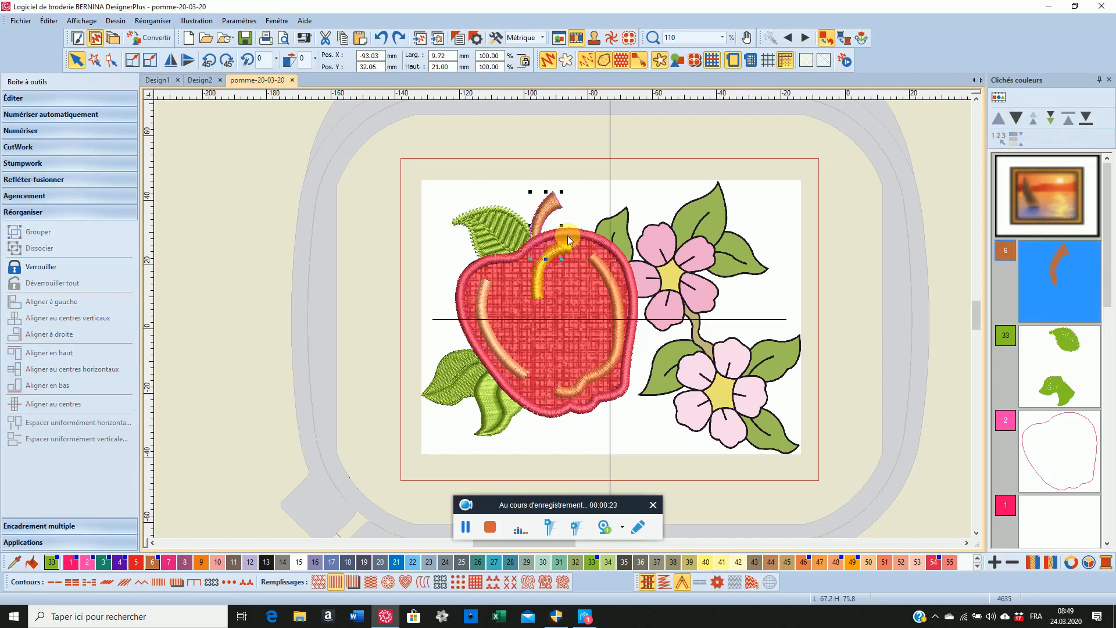
left_click(582, 244)
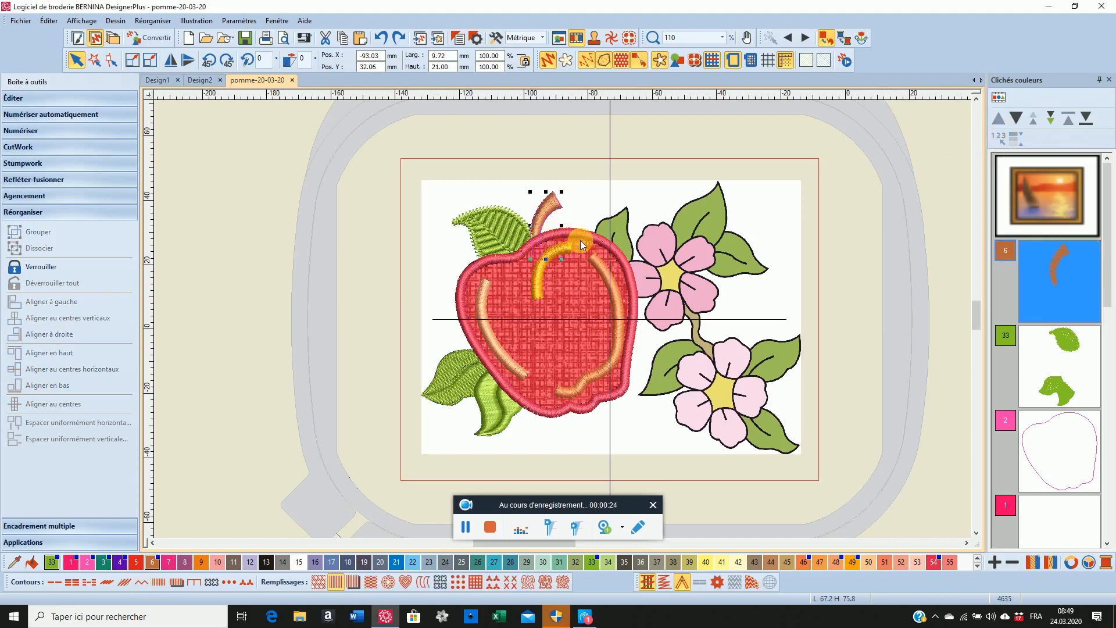
left_click(1087, 120)
List the design by individual objects and move the upper leaf's two fills and its outline to the end of the stitching sequence
scroll(1060, 249, "up", 10)
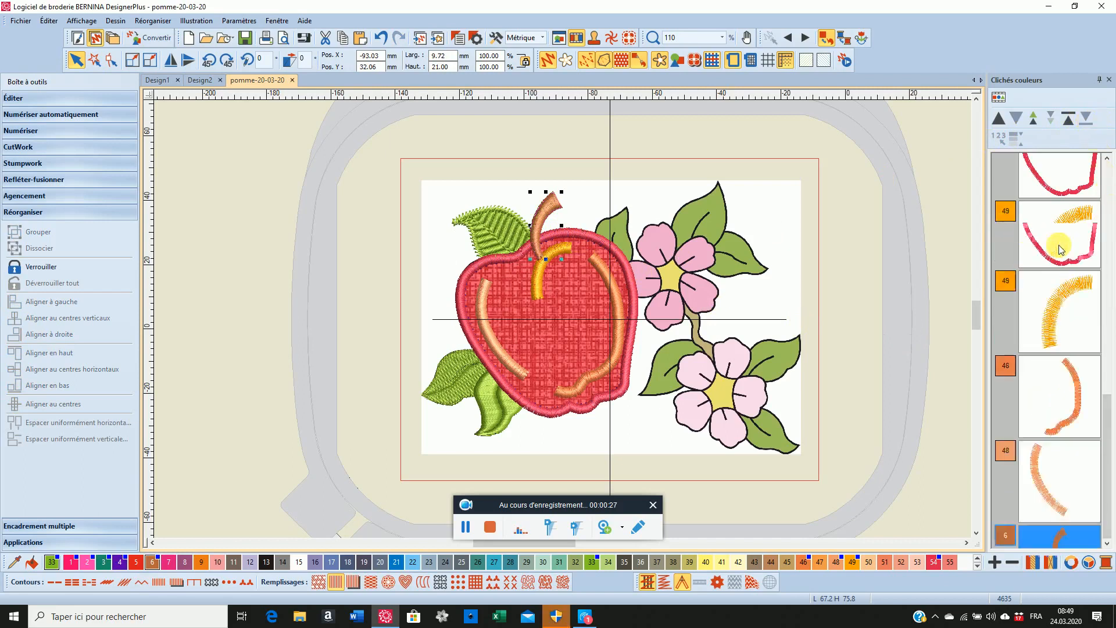
scroll(1059, 249, "up", 3)
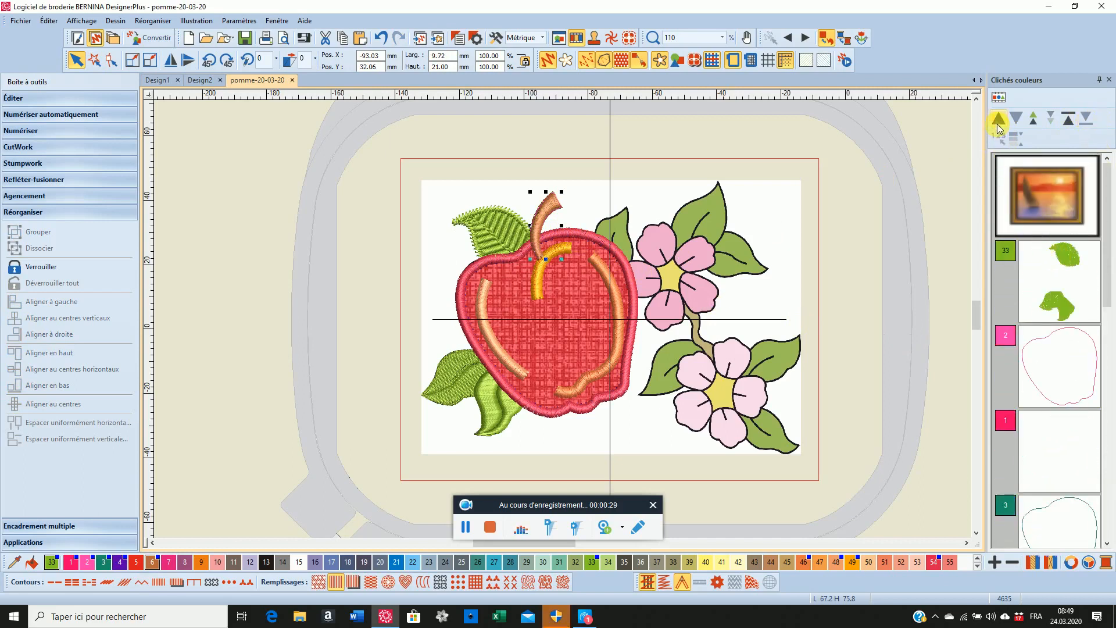
left_click(1001, 103)
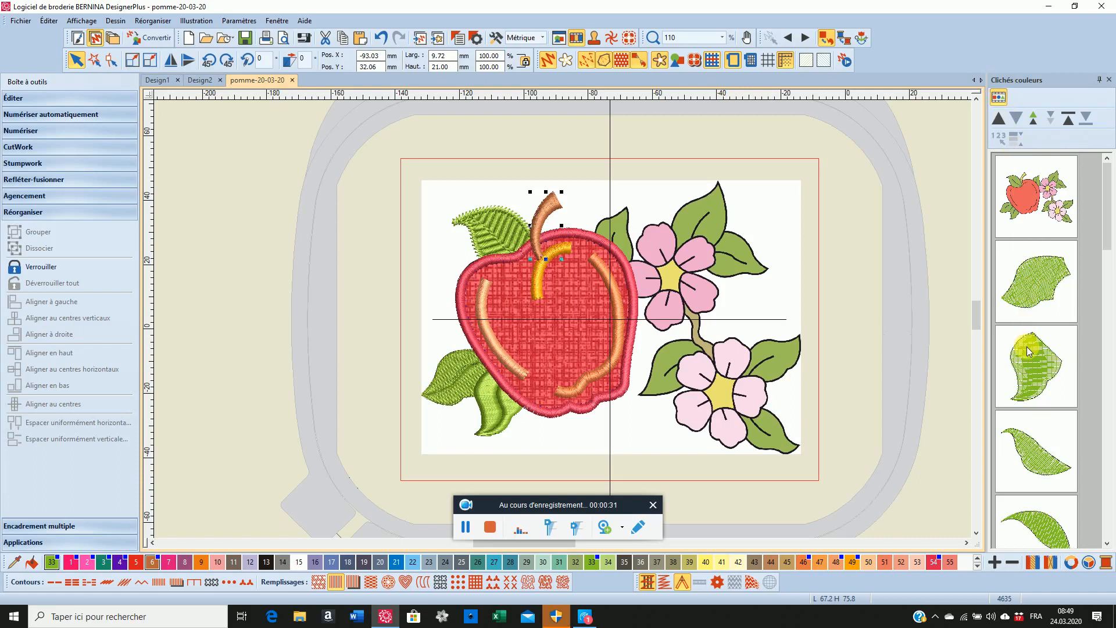
scroll(1028, 350, "down", 3)
left_click(1017, 240)
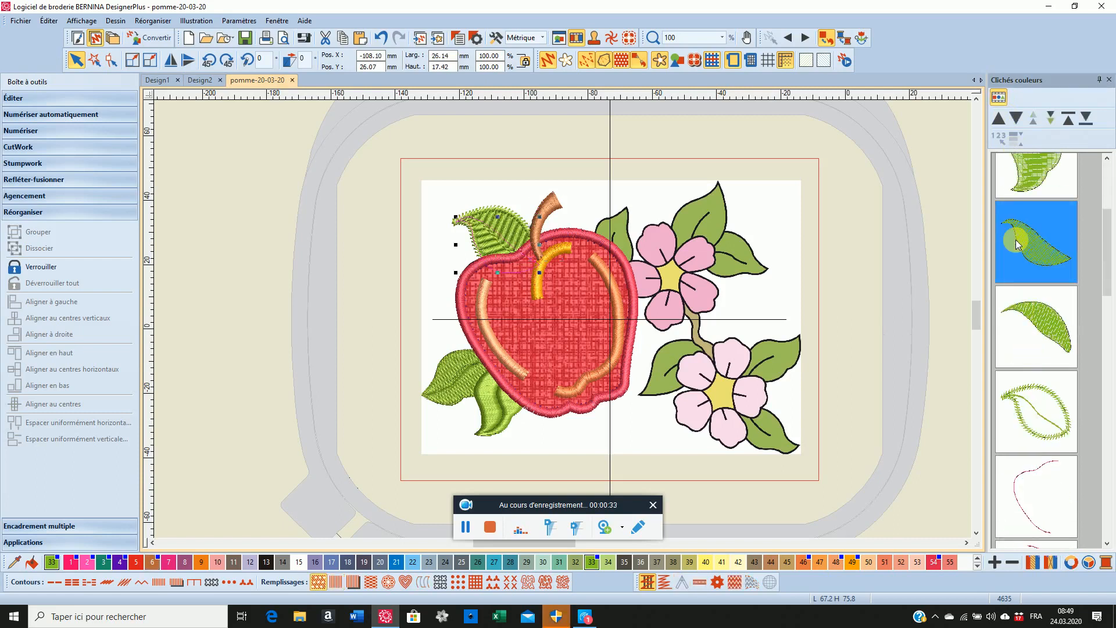
left_click(1034, 321, "ctrl")
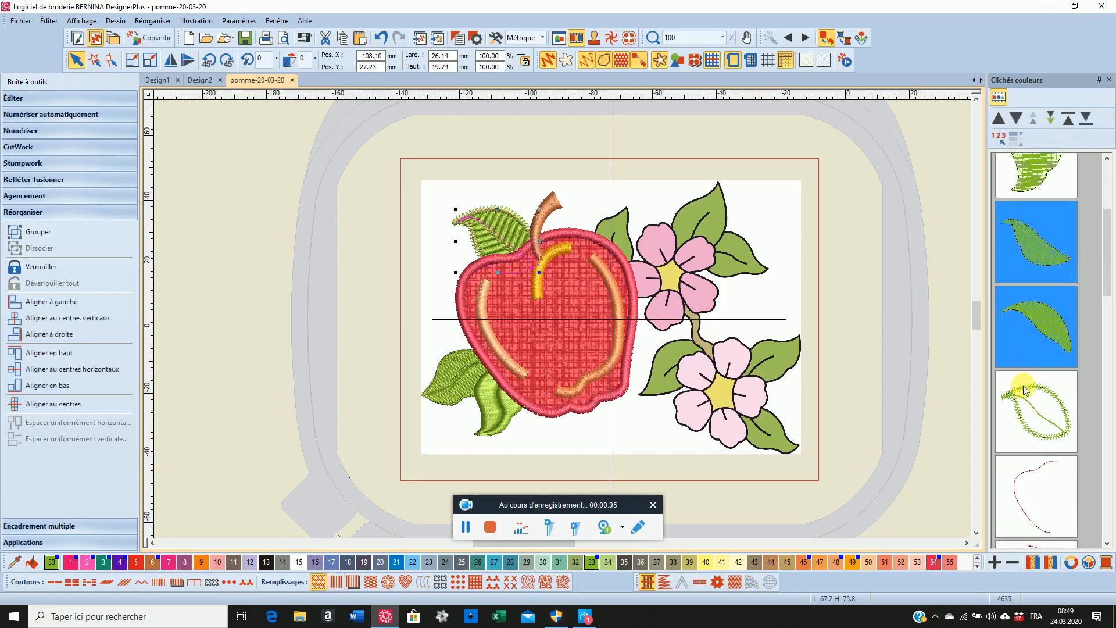
left_click(1028, 398, "ctrl")
left_click(1028, 399)
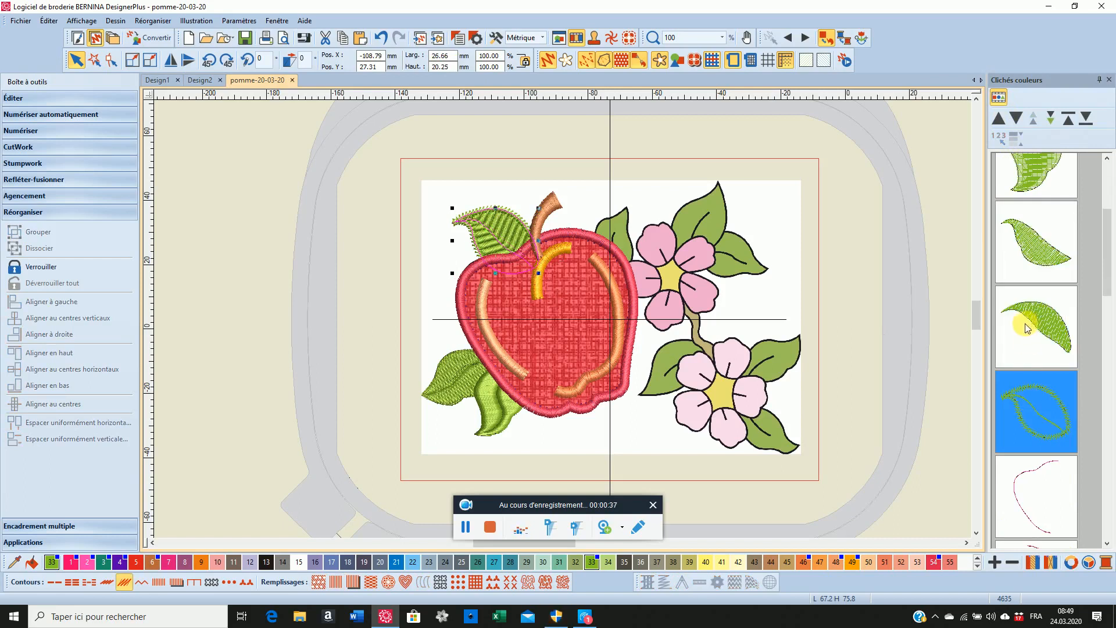
left_click(1042, 222, "ctrl")
left_click(1042, 301, "ctrl")
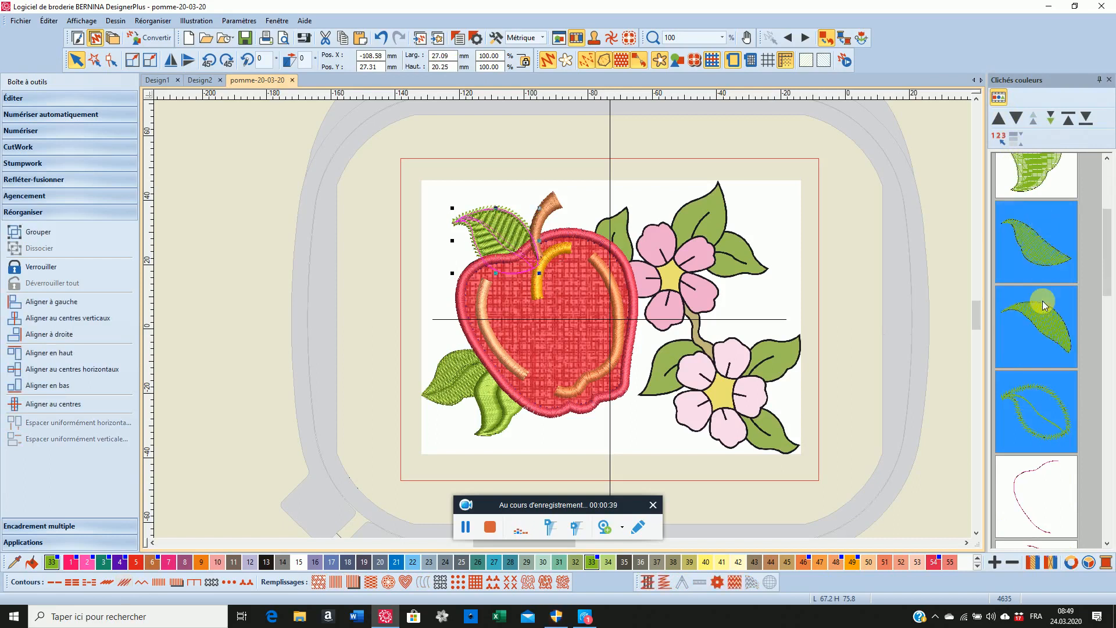
left_click(1085, 120)
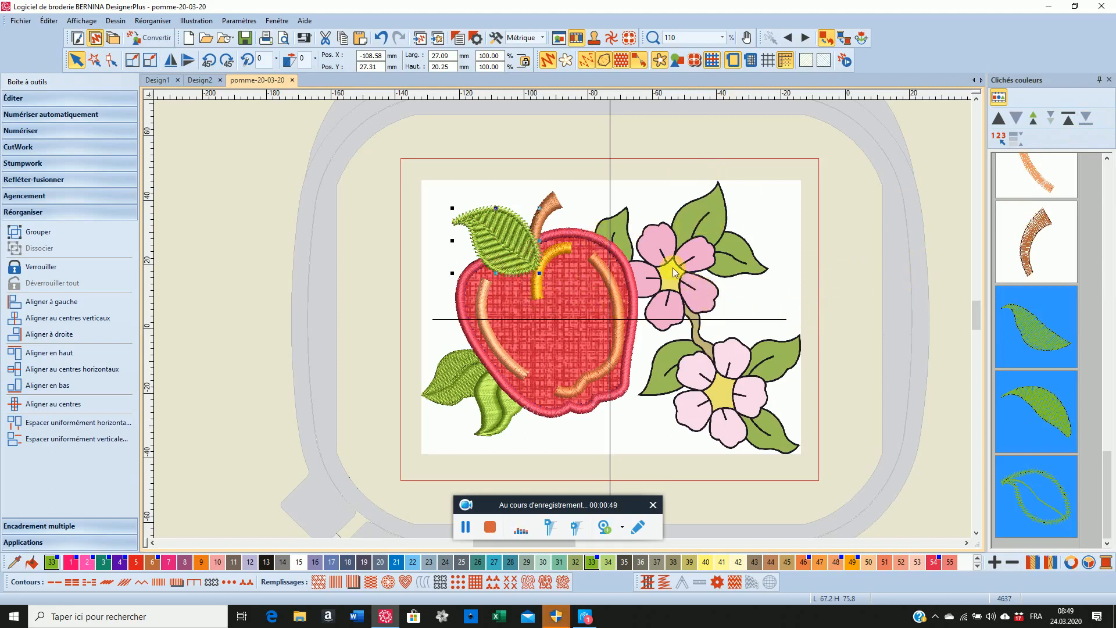
Move the yellow highlight at the top of the apple to the end of the stitching sequence
scroll(1010, 228, "up", 3)
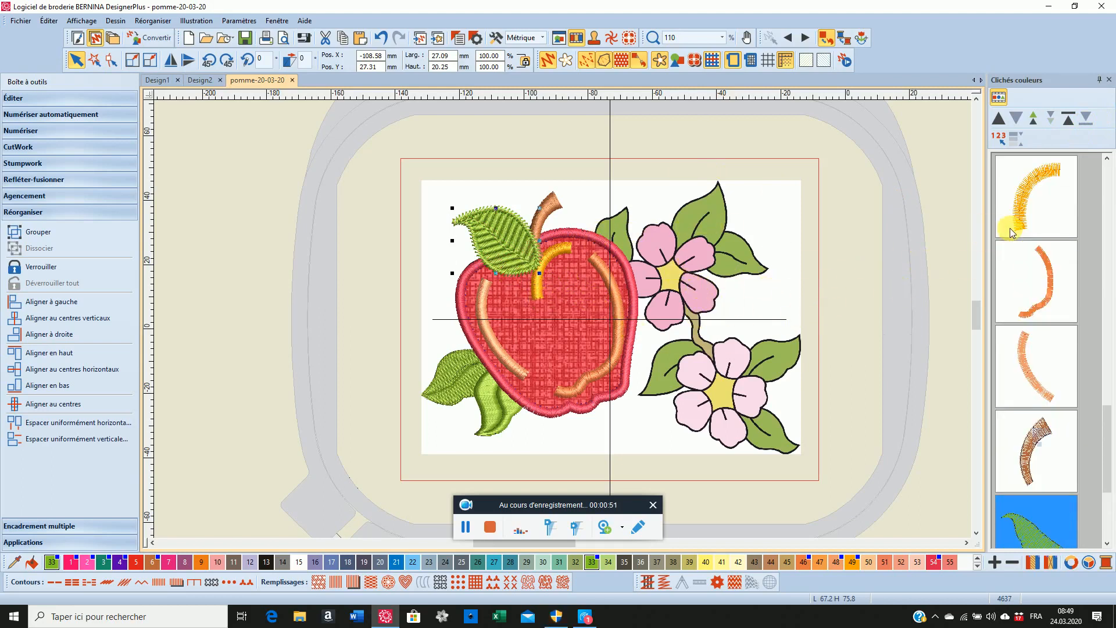
left_click(1027, 177)
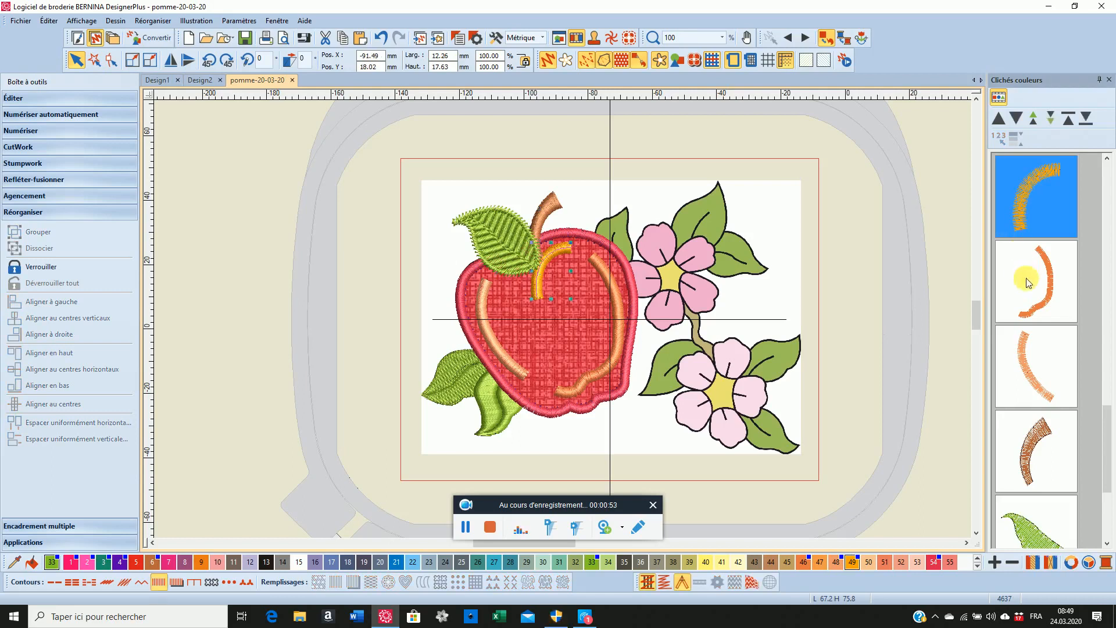
left_click(1085, 118)
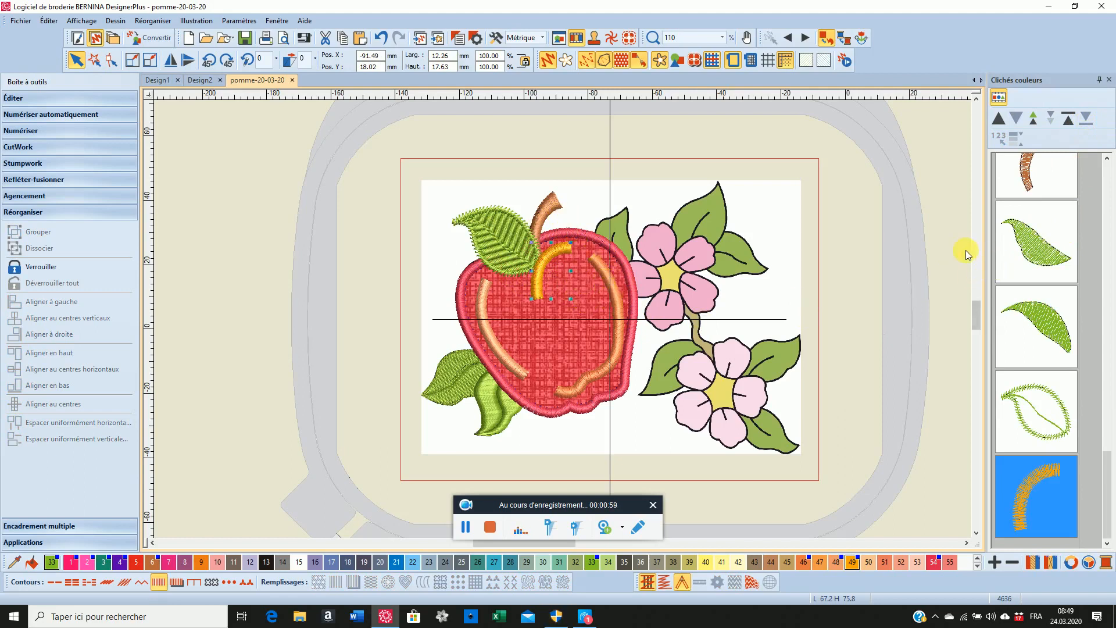
Move the two long orange highlights on the apple's sides together to the end of the stitching sequence
scroll(965, 250, "up", 3)
scroll(556, 337, "down", 3)
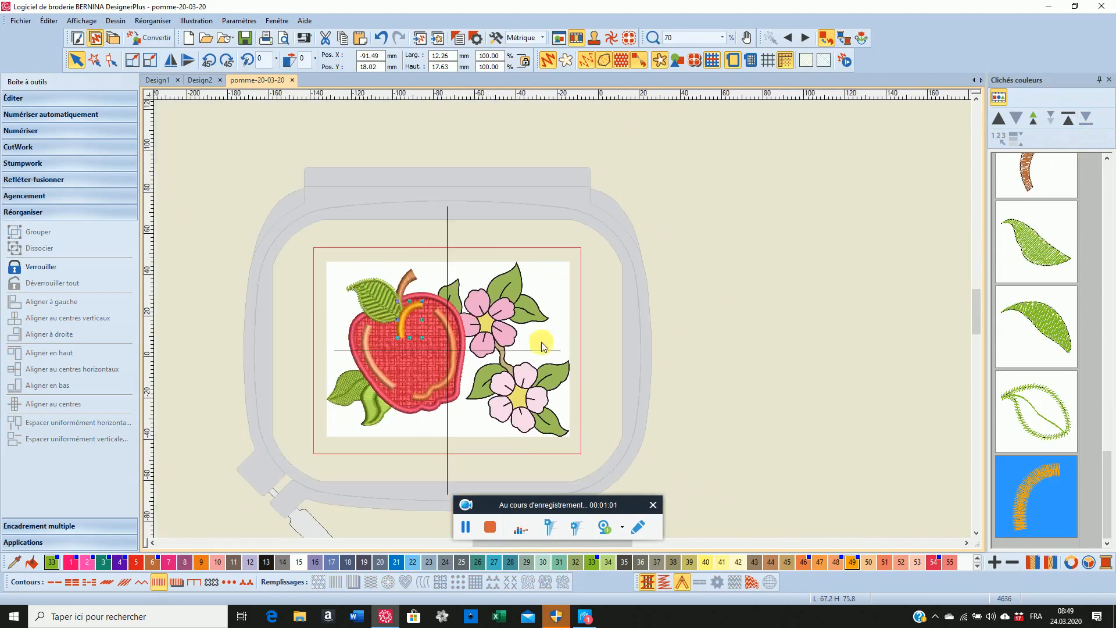
scroll(542, 341, "up", 3)
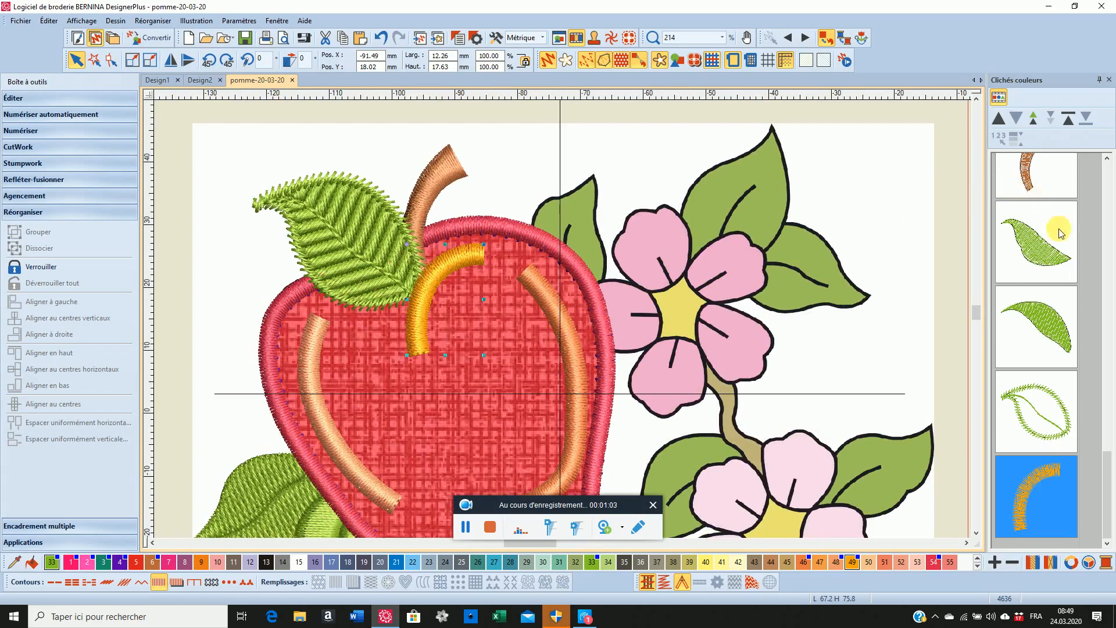
scroll(1028, 227, "up", 1)
scroll(1028, 226, "up", 4)
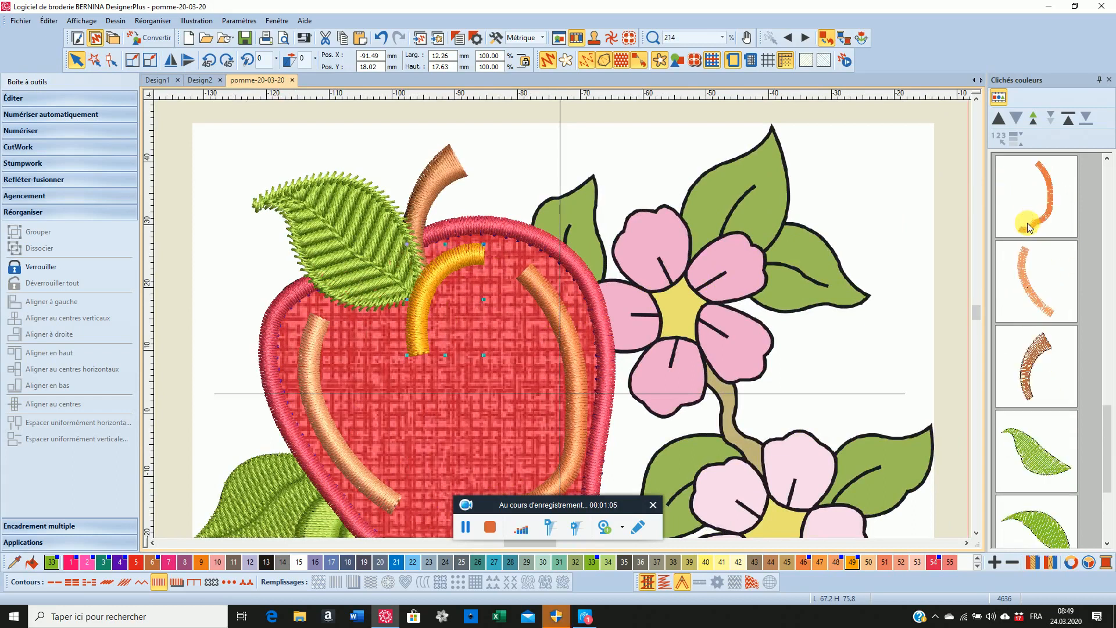
left_click(1030, 334)
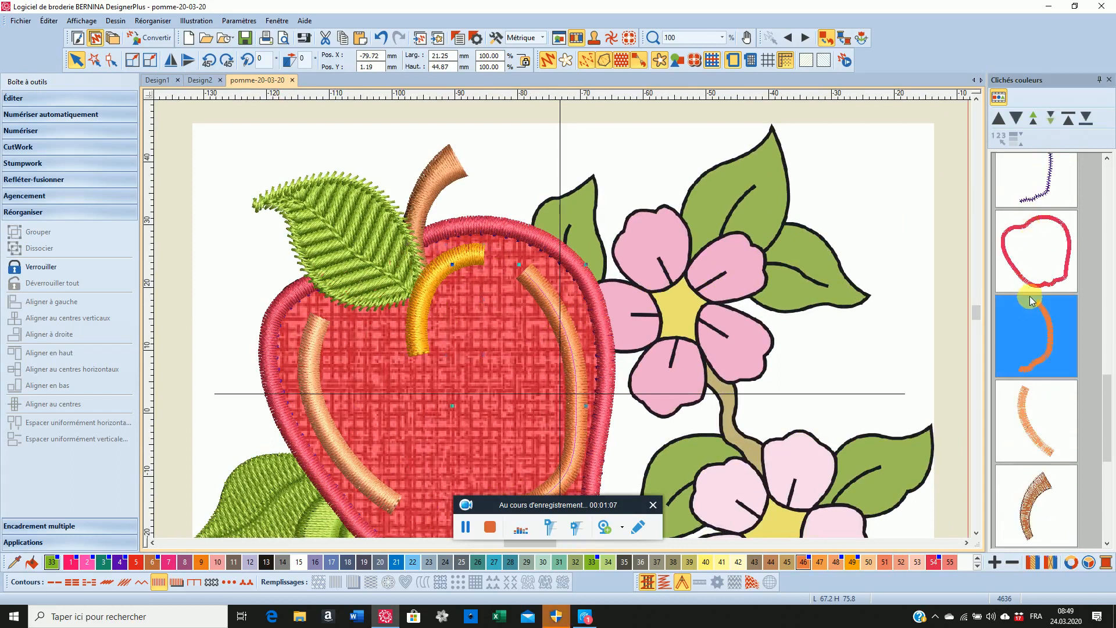
left_click(1035, 407, "ctrl")
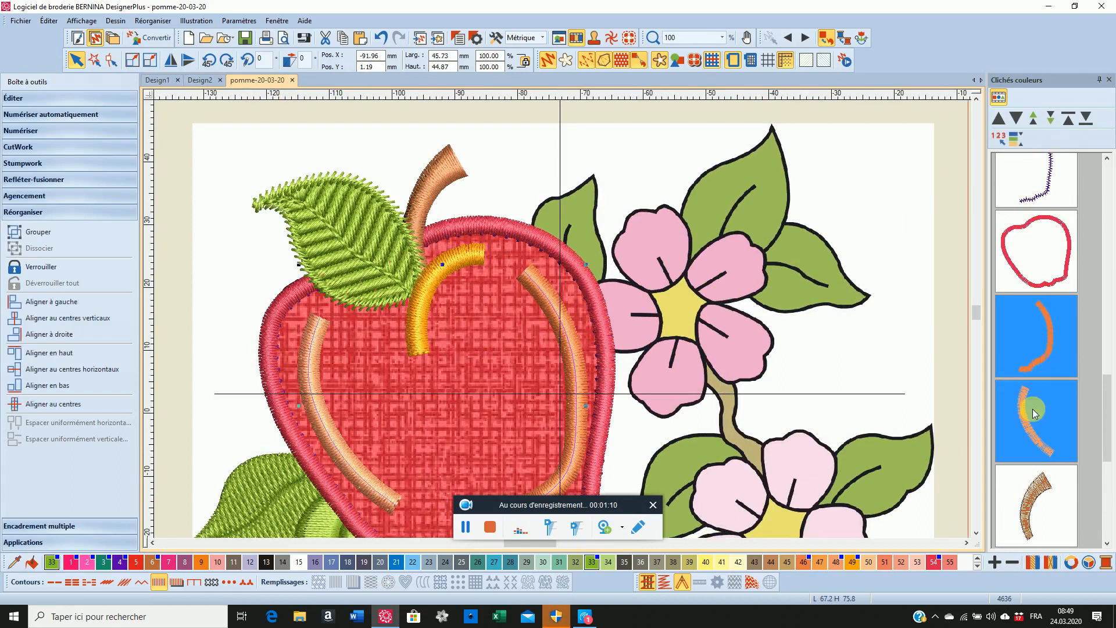
left_click(1080, 124)
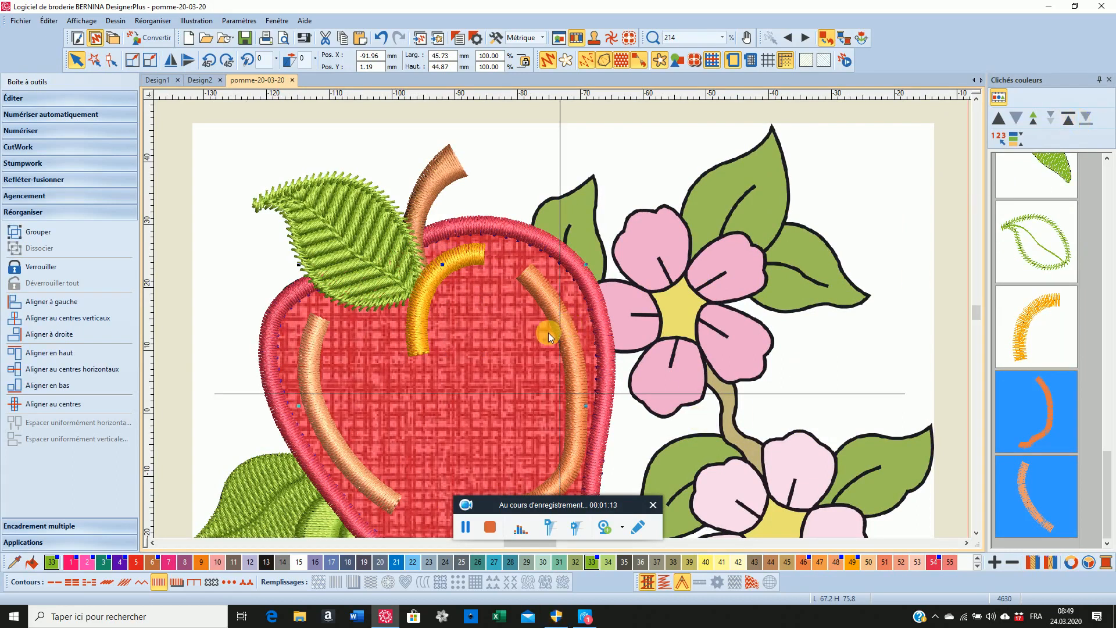
scroll(549, 333, "down", 1)
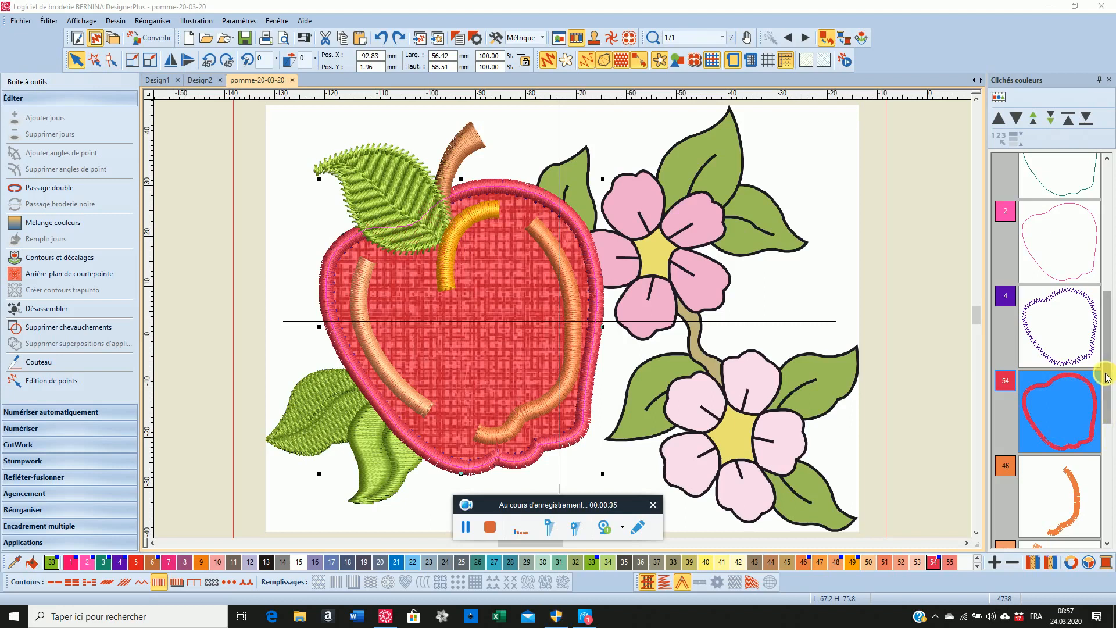
Select the red apple border, the colour 6 stem and the green leaf together and hide all other objects
left_click_drag(1108, 378, 1110, 453)
left_click(1063, 445)
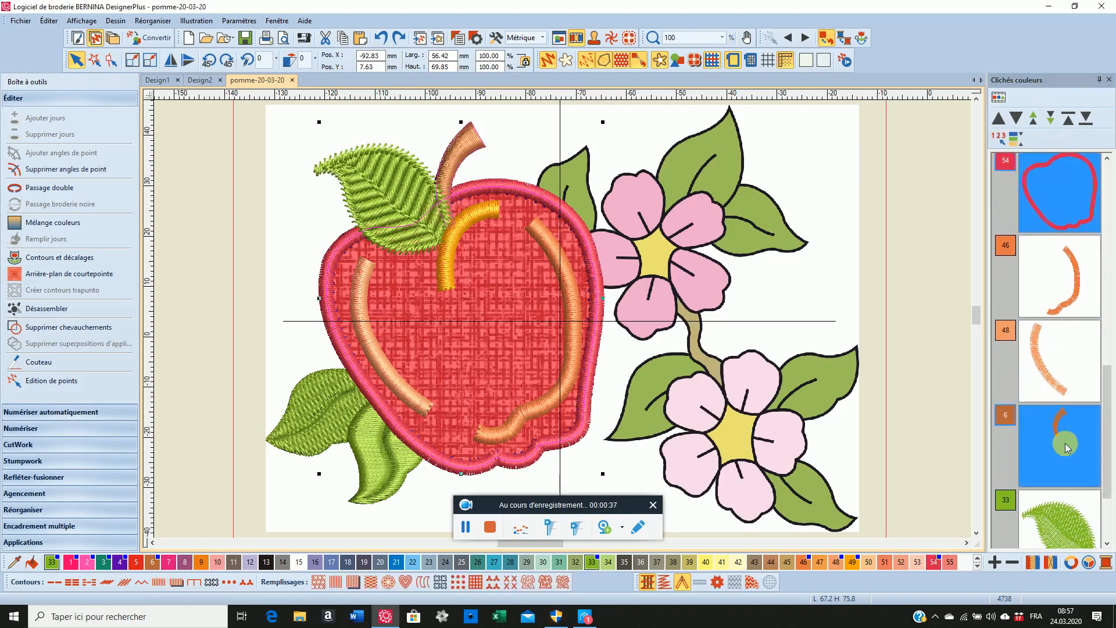
left_click(1070, 515, "ctrl")
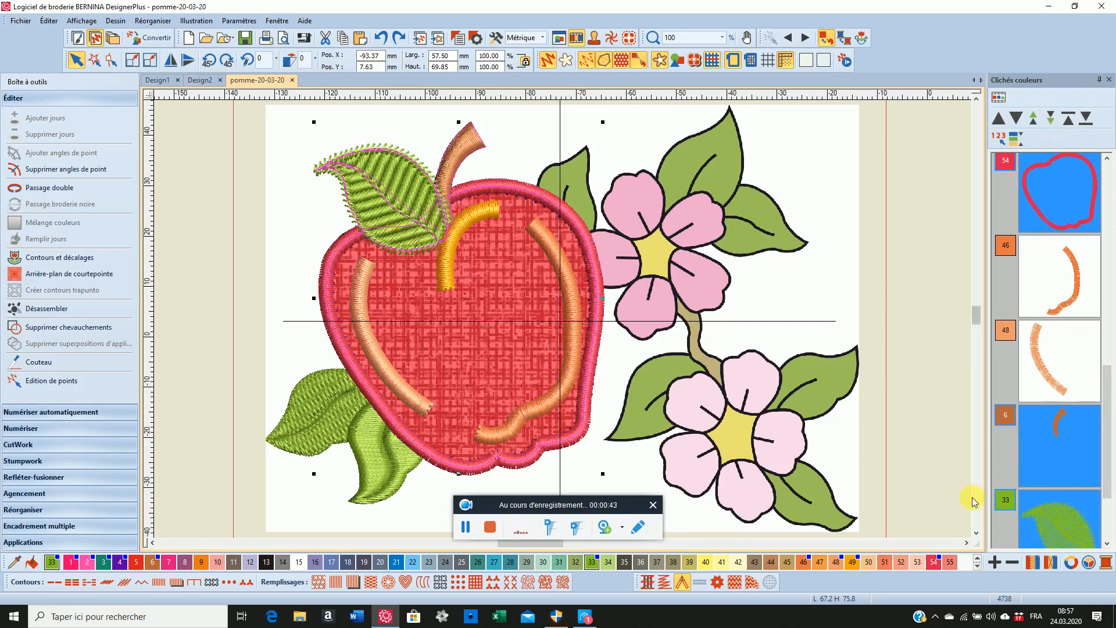
right_click(1052, 446)
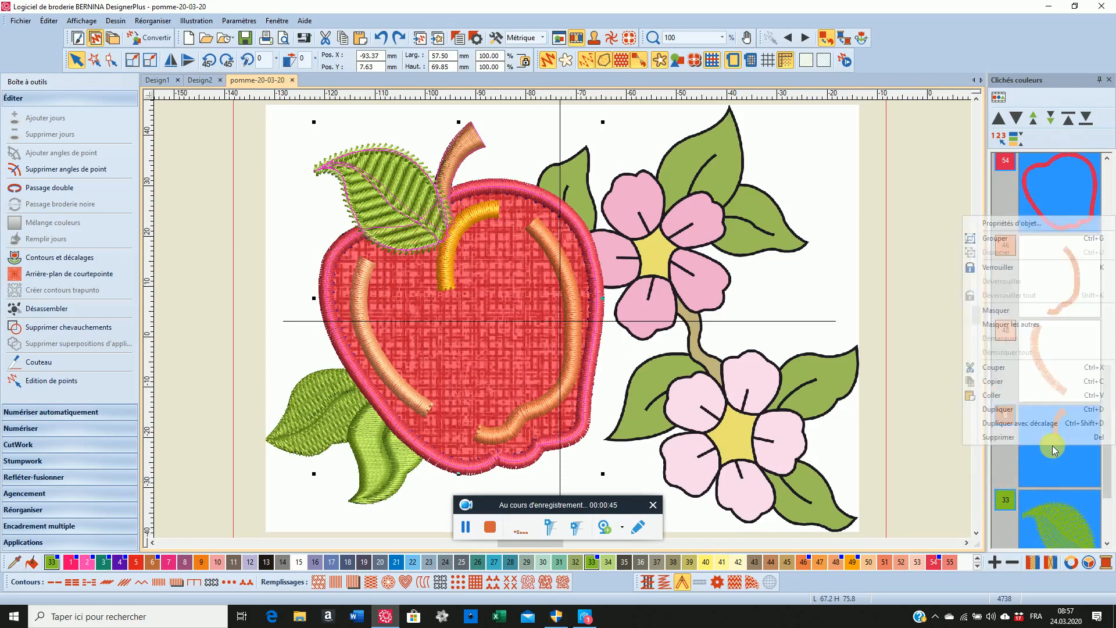
left_click(1010, 324)
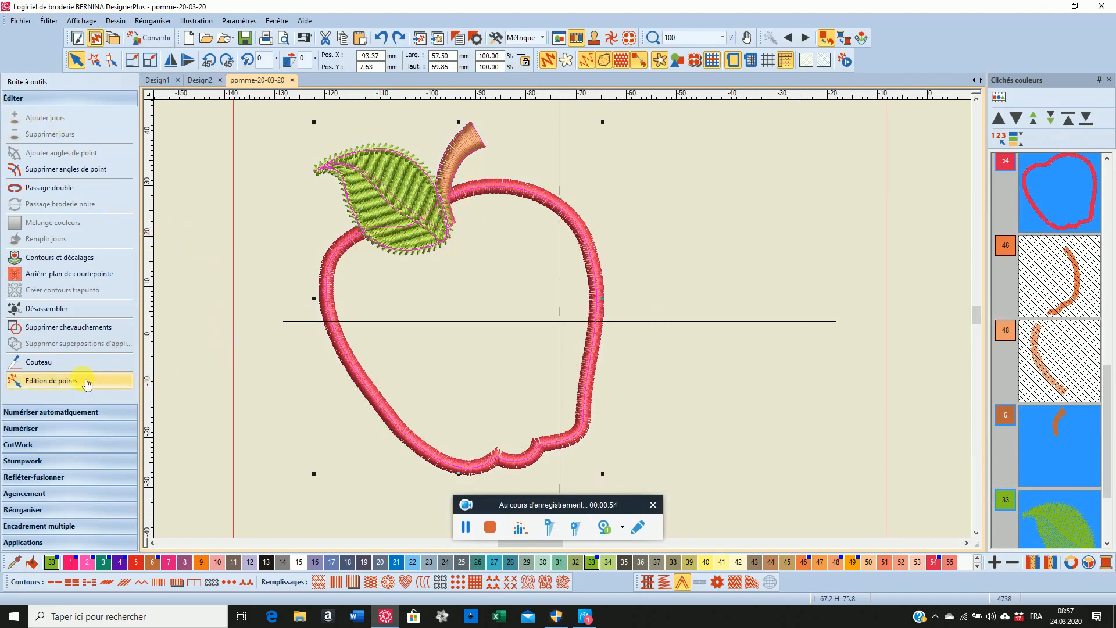
Select only the red apple border and cut it with the Knife along a diagonal line at the leaf's lower-left edge
left_click(39, 363)
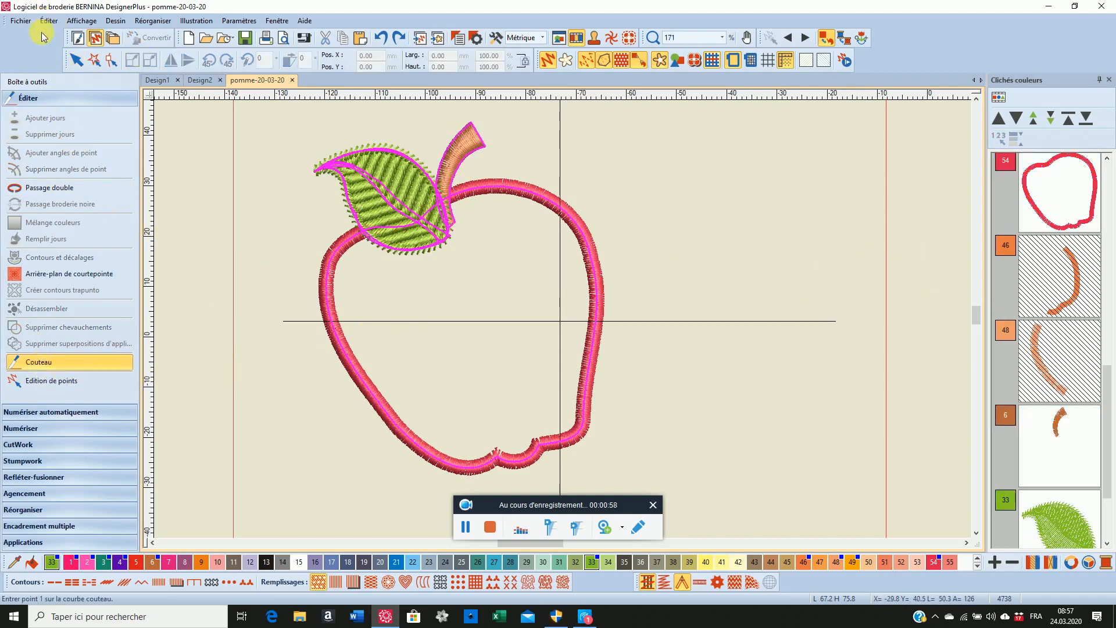
left_click(78, 59)
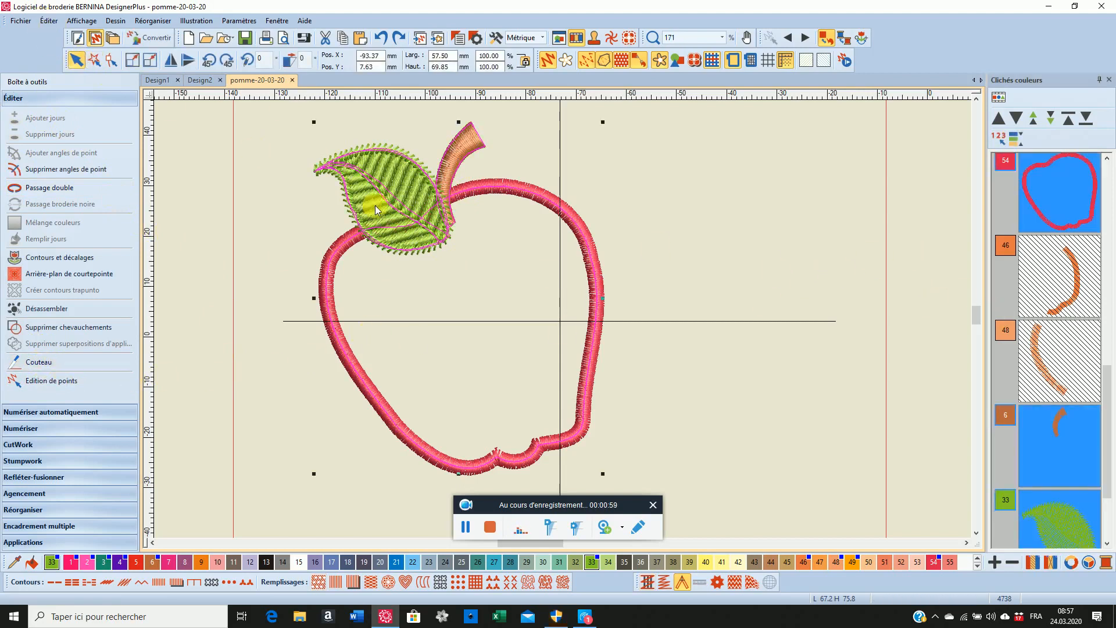
left_click(1070, 194)
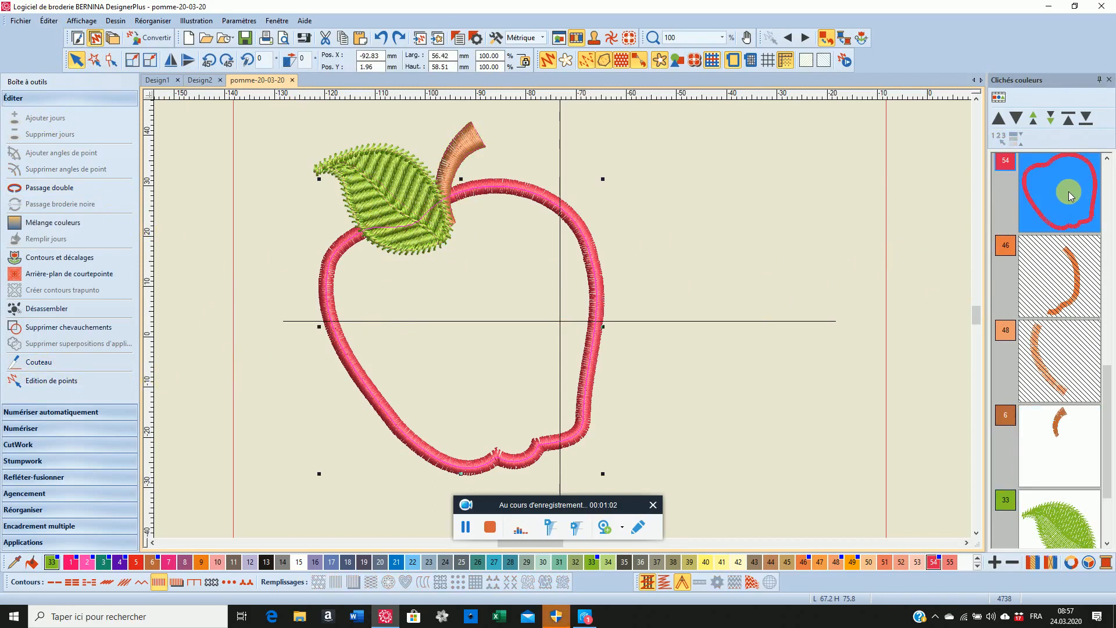
left_click(55, 363)
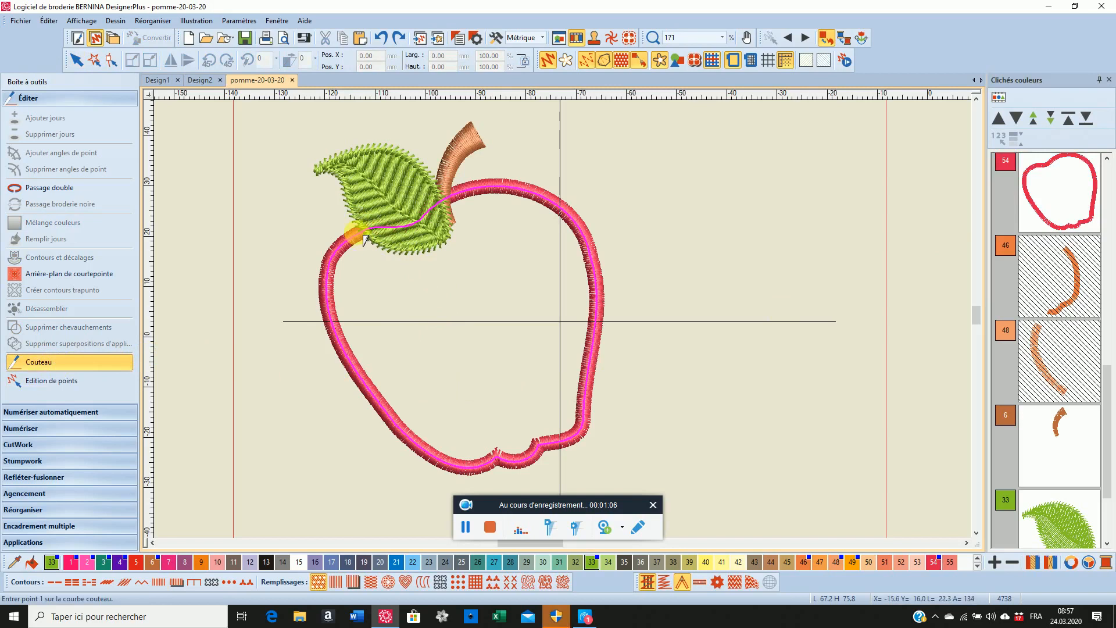
scroll(364, 238, "up", 3)
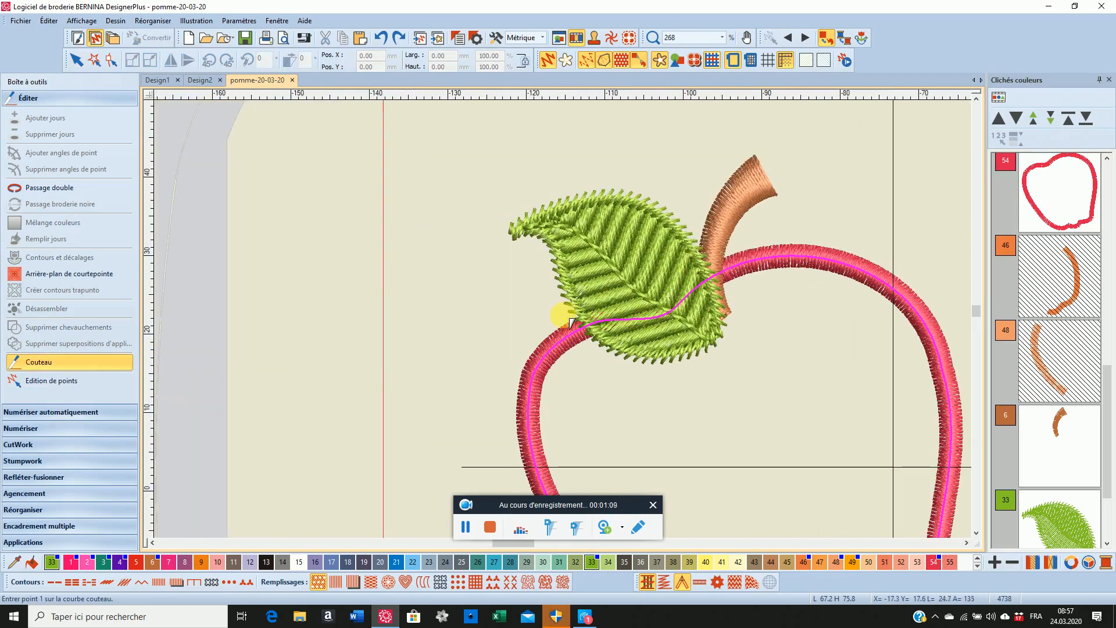
left_click(560, 315)
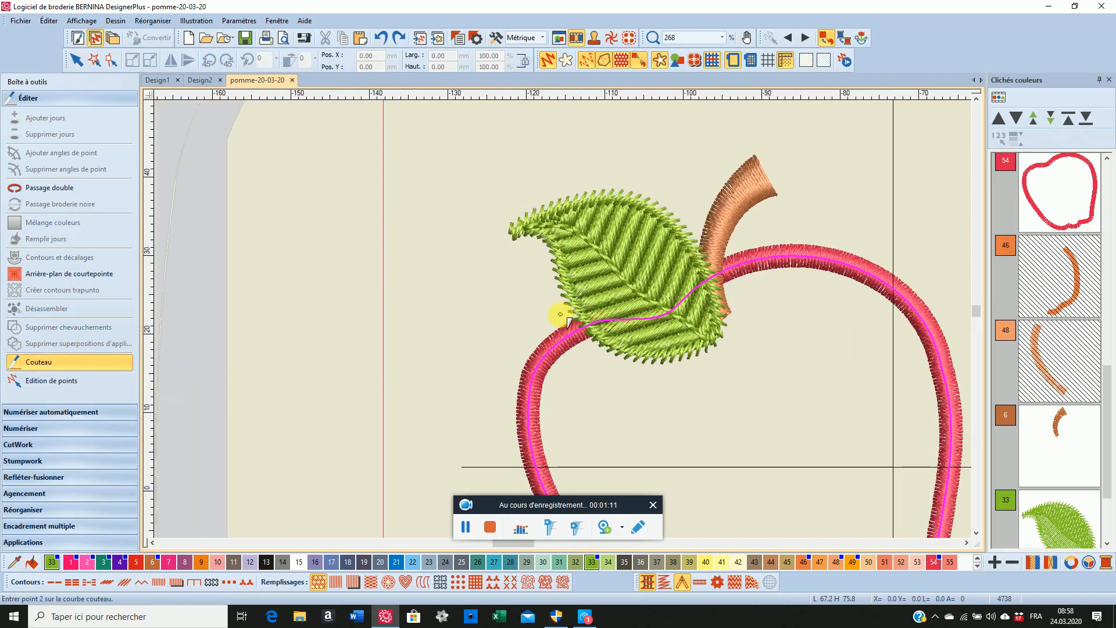
left_click(610, 366)
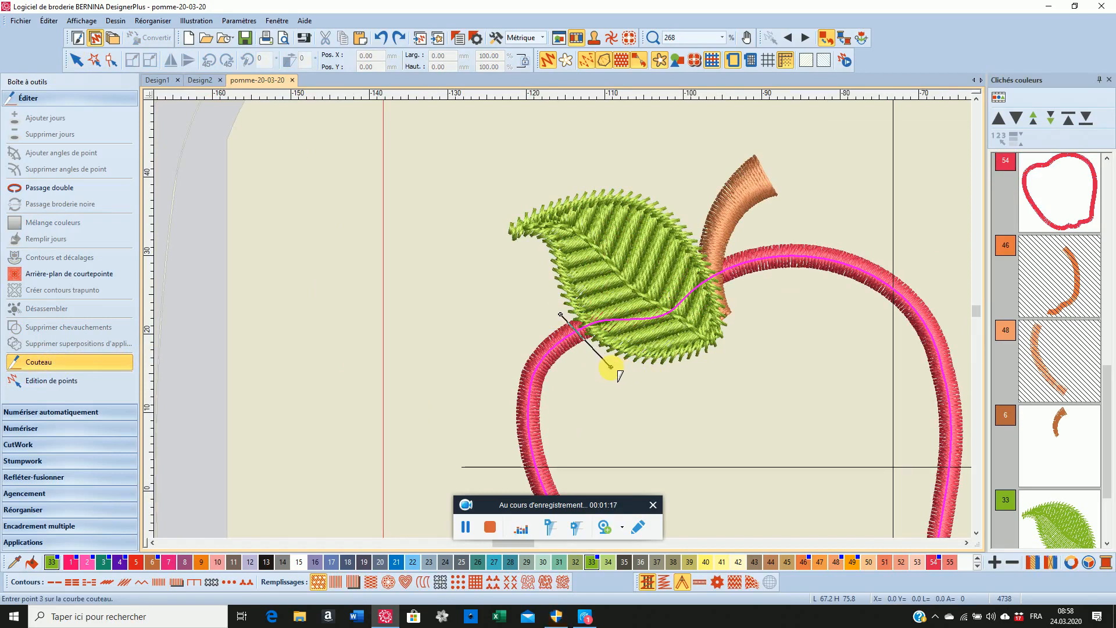
key("Return")
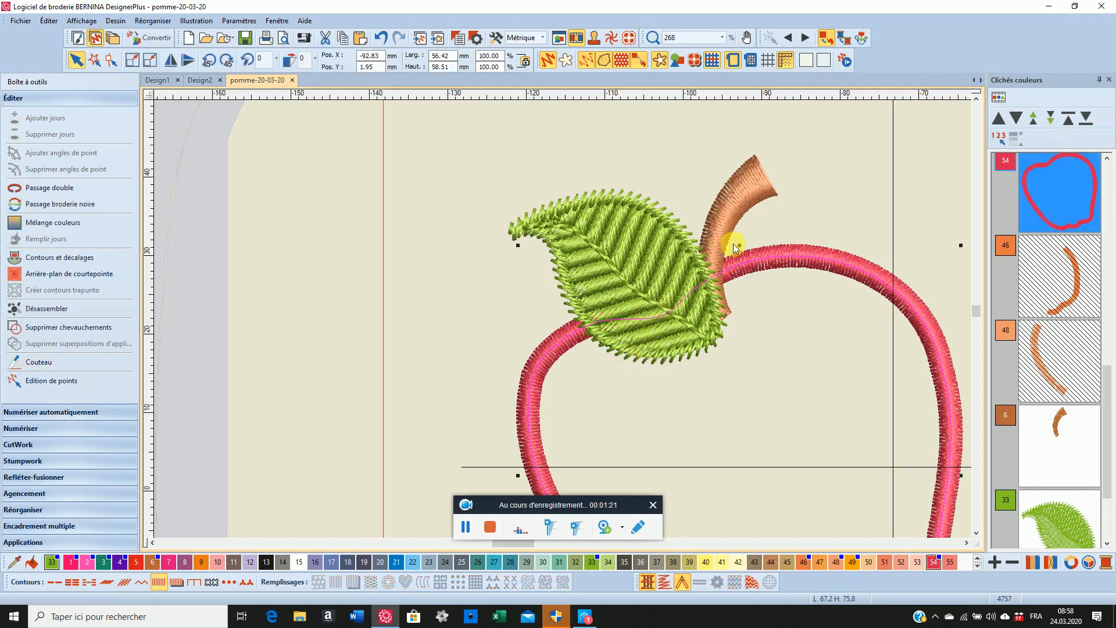
Cut the red border a second time with the Knife, just beside the base of the stem
left_click(53, 362)
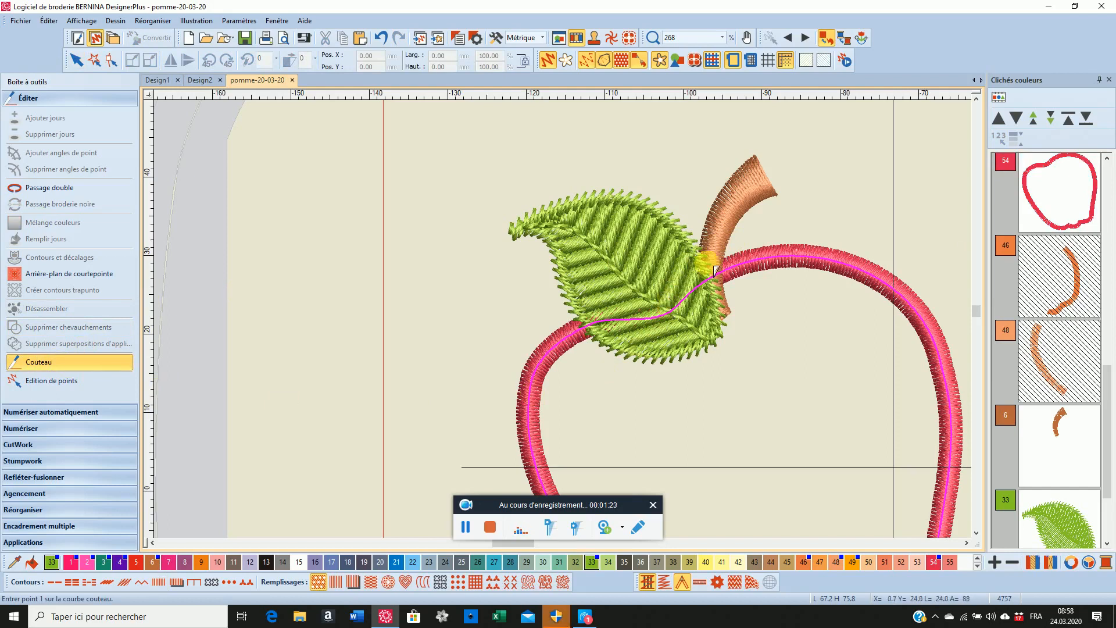
left_click(730, 245)
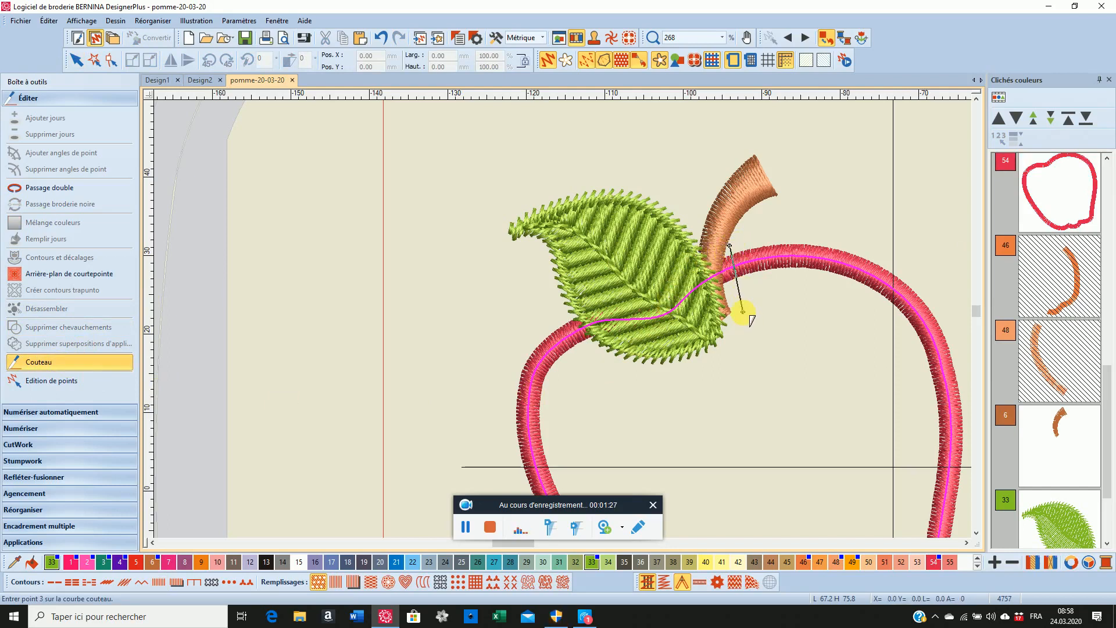
key("Return")
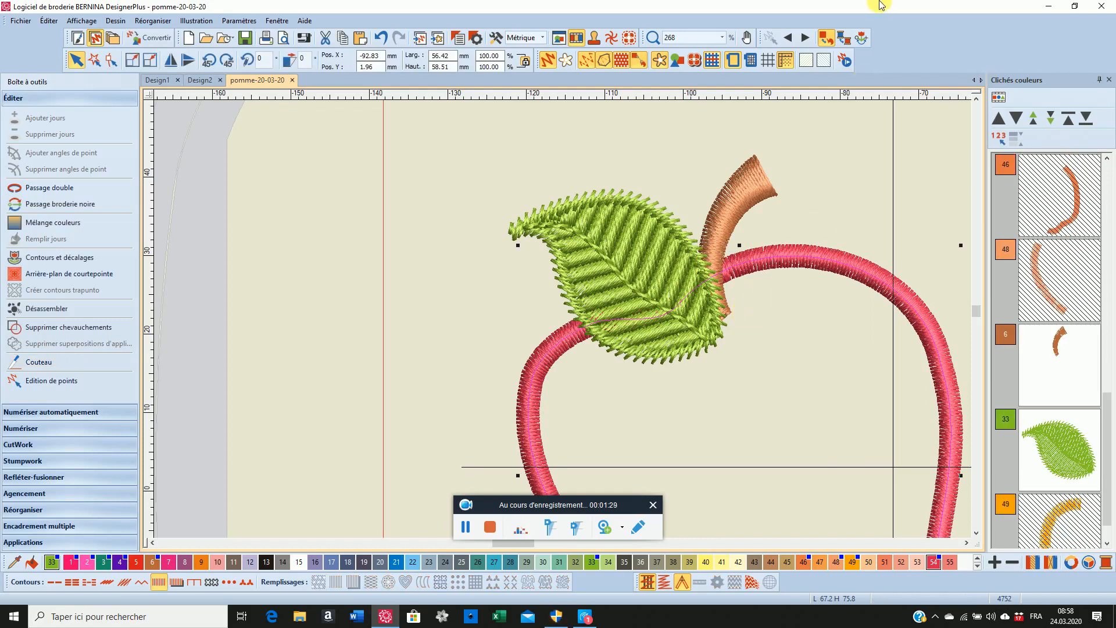
List the design by individual objects and delete the tiny border piece beside the stem and the border segment under the leaf
left_click(998, 98)
scroll(1030, 384, "down", 2)
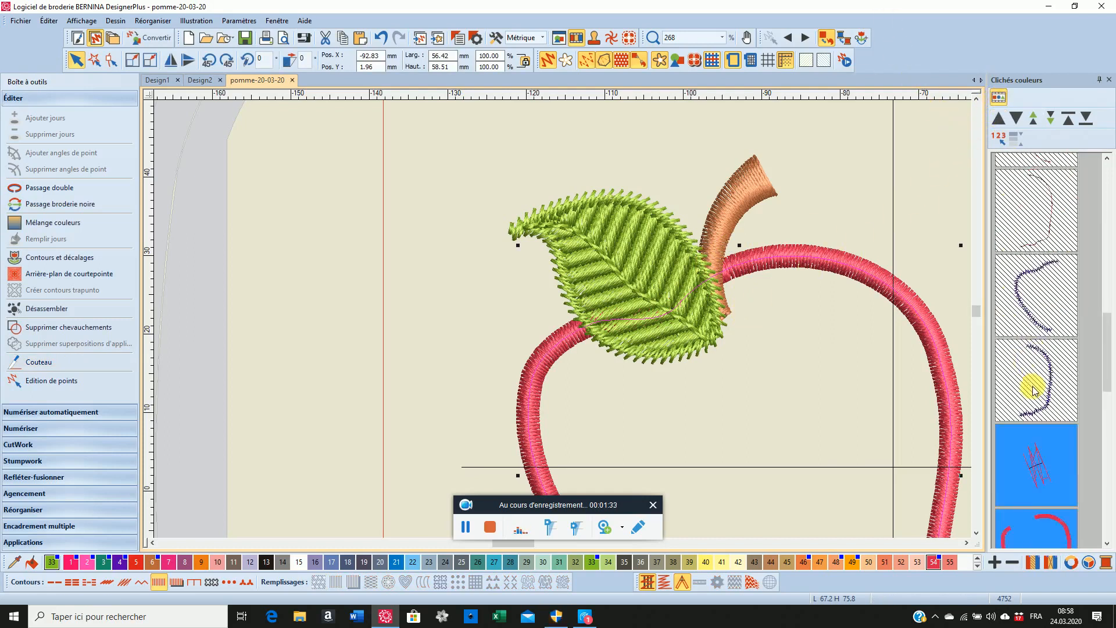
scroll(1032, 407, "down", 1)
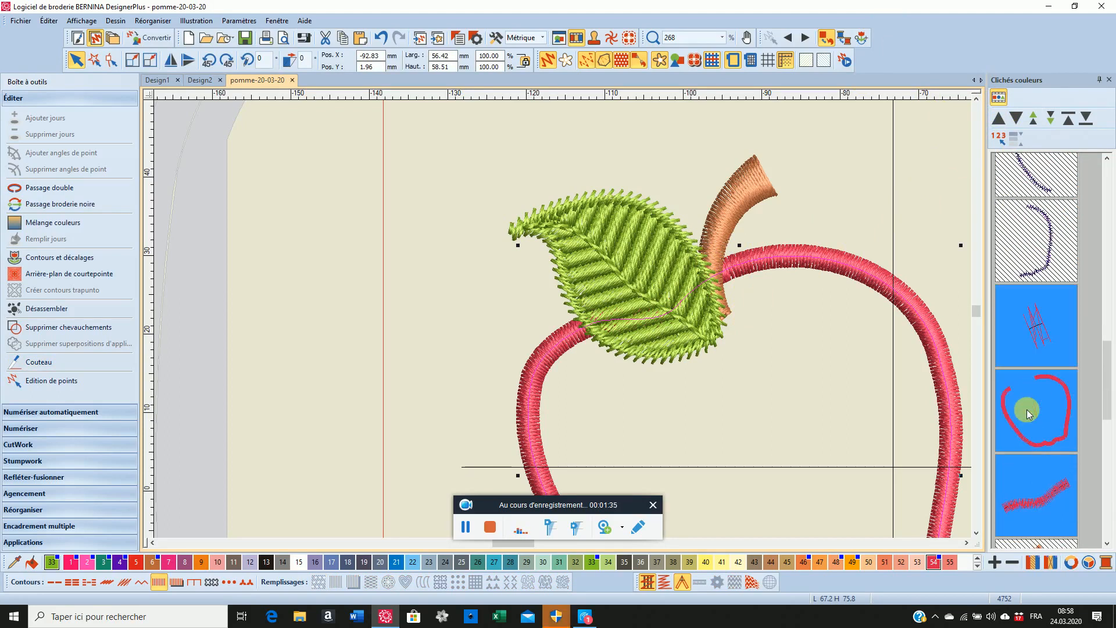
left_click(1026, 351)
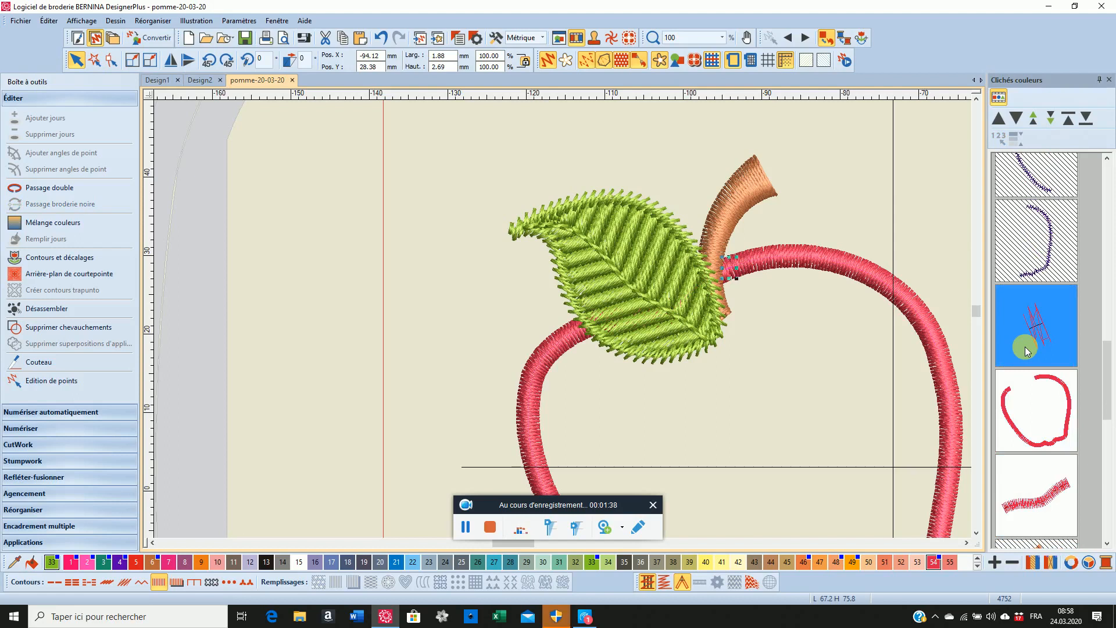
key("Delete")
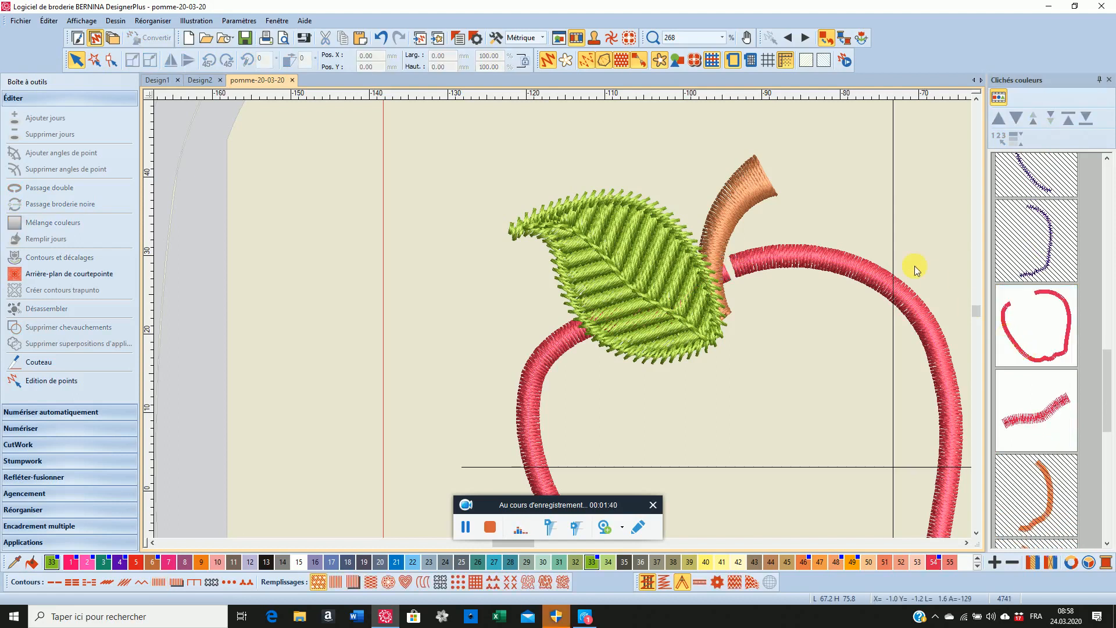
left_click(1016, 404)
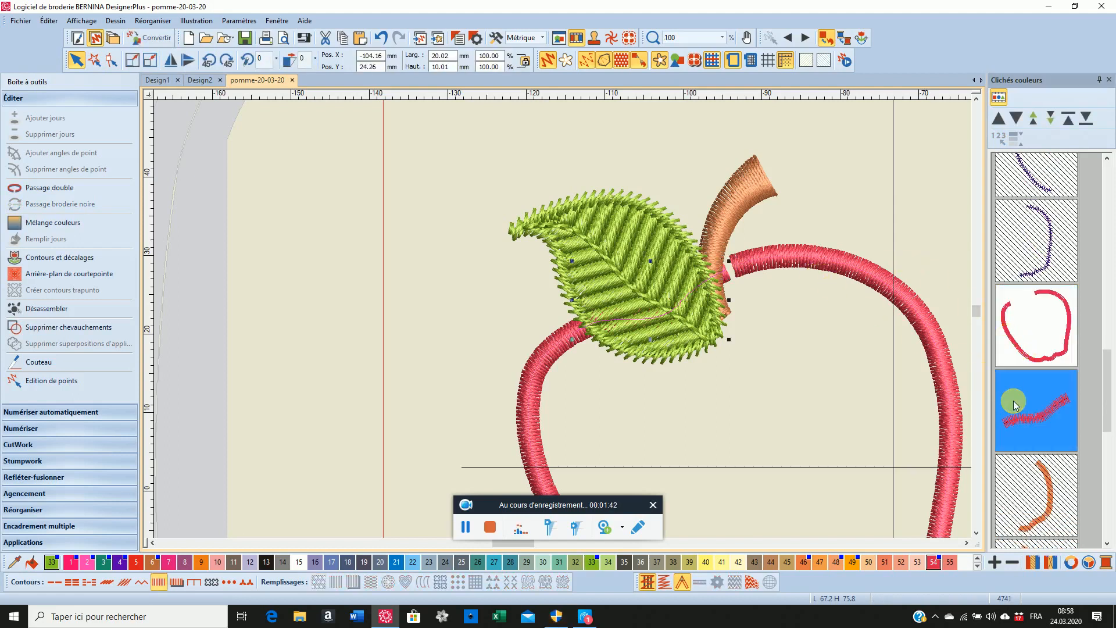
key("Delete")
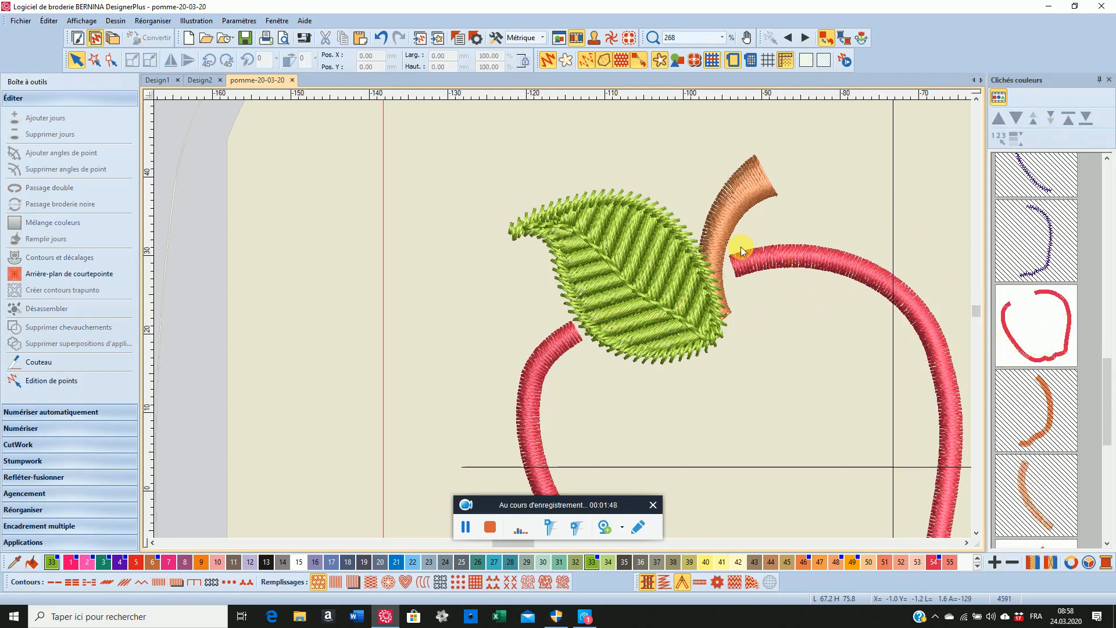
Reshape the remaining red border so that both open ends tuck slightly under the leaf
left_click(1028, 325)
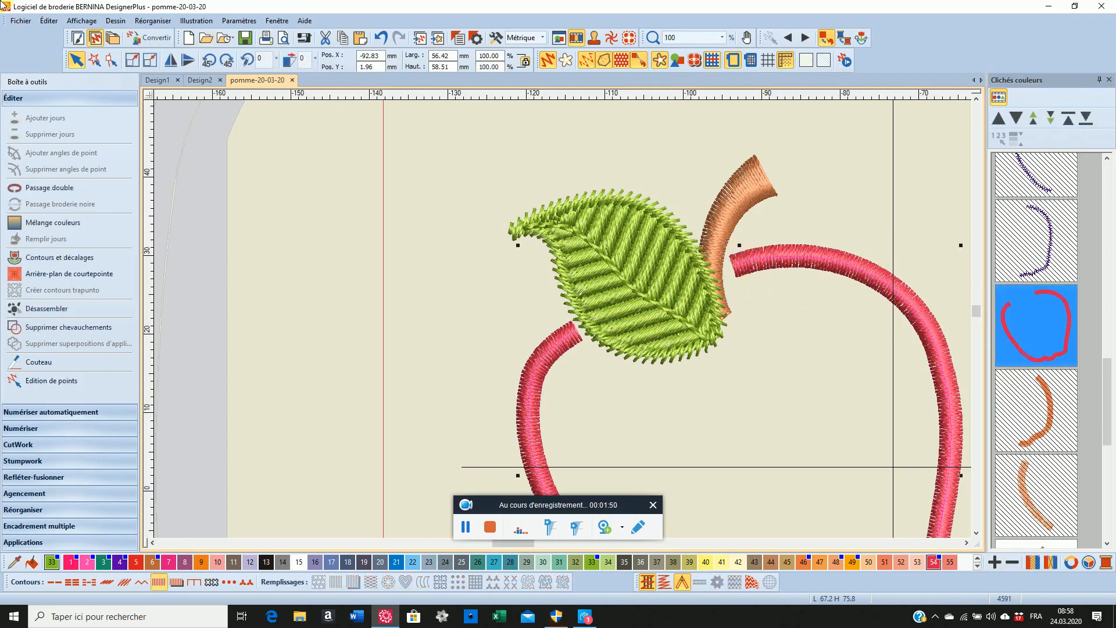
left_click(111, 60)
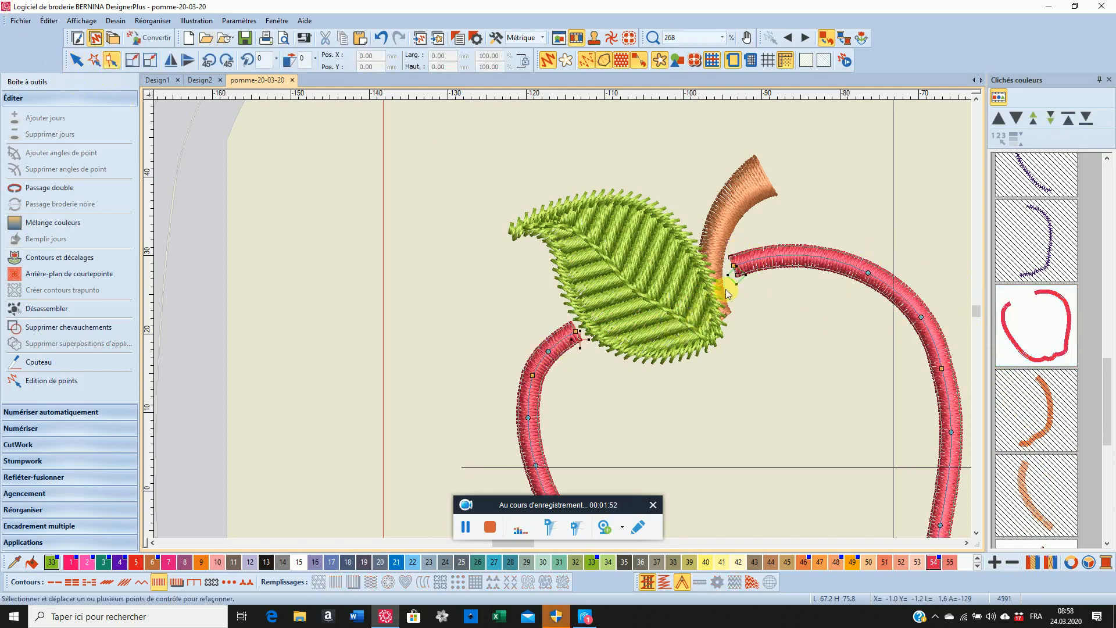
left_click_drag(738, 275, 710, 278)
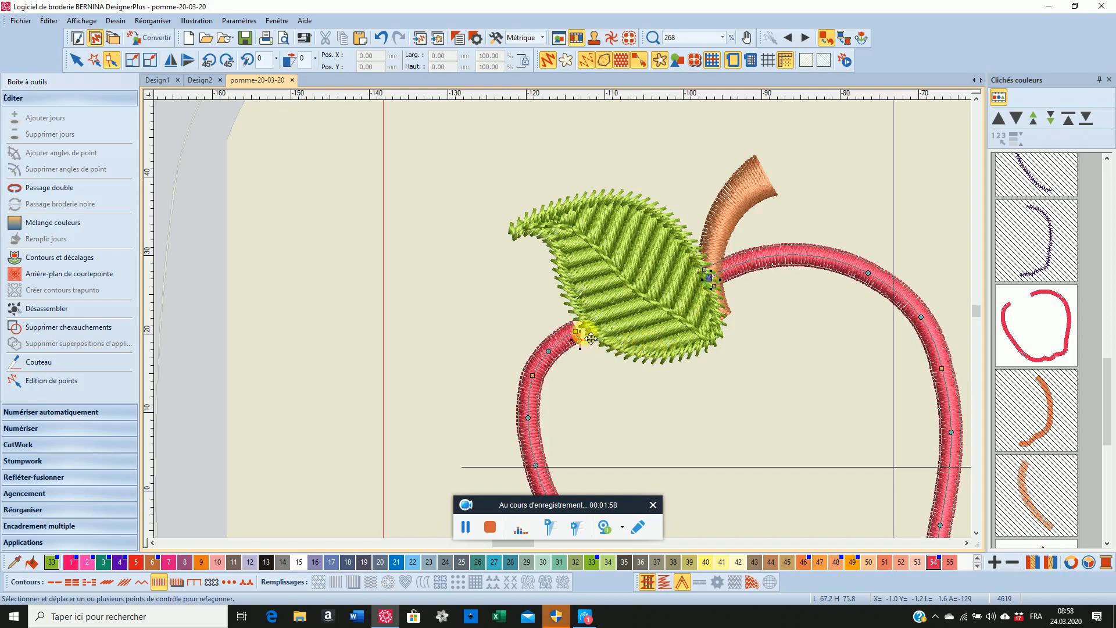
left_click_drag(582, 338, 586, 322)
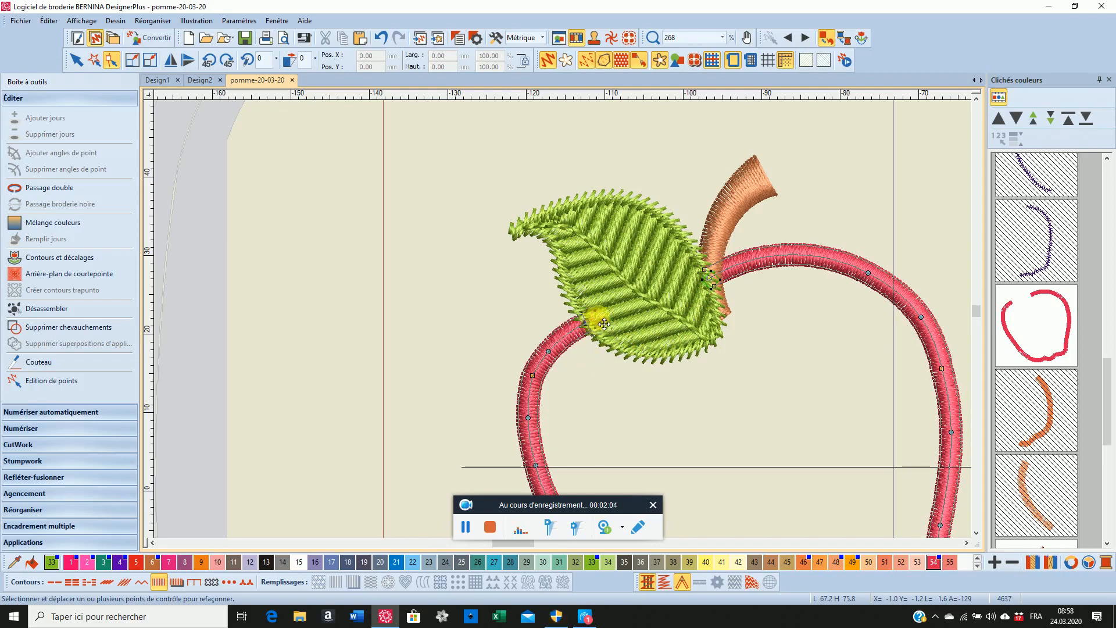
left_click_drag(597, 318, 603, 329)
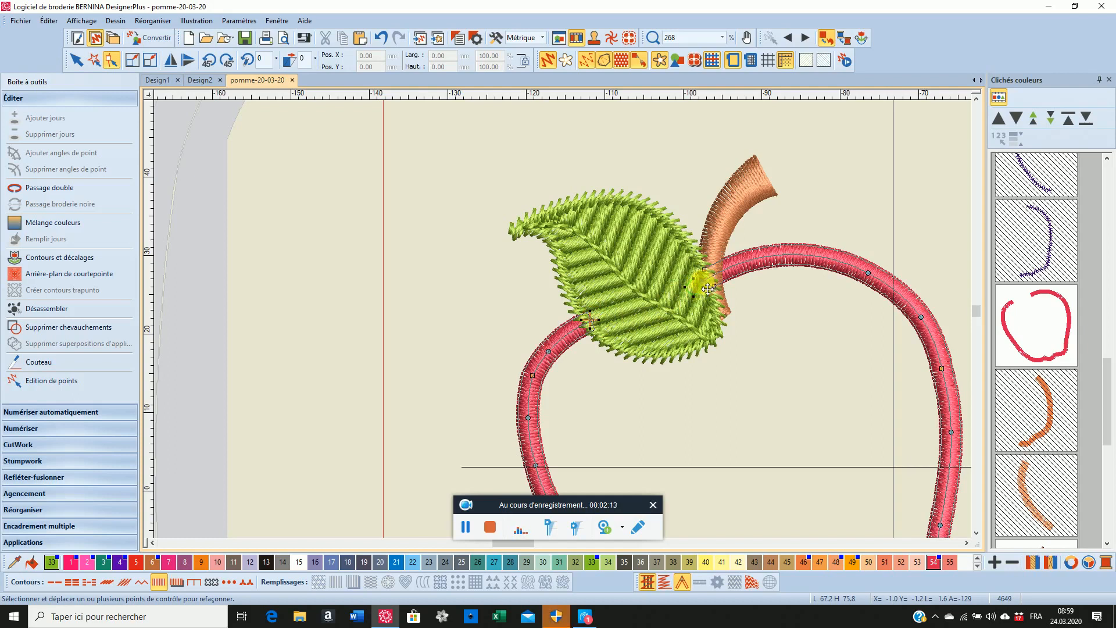
left_click_drag(708, 289, 701, 286)
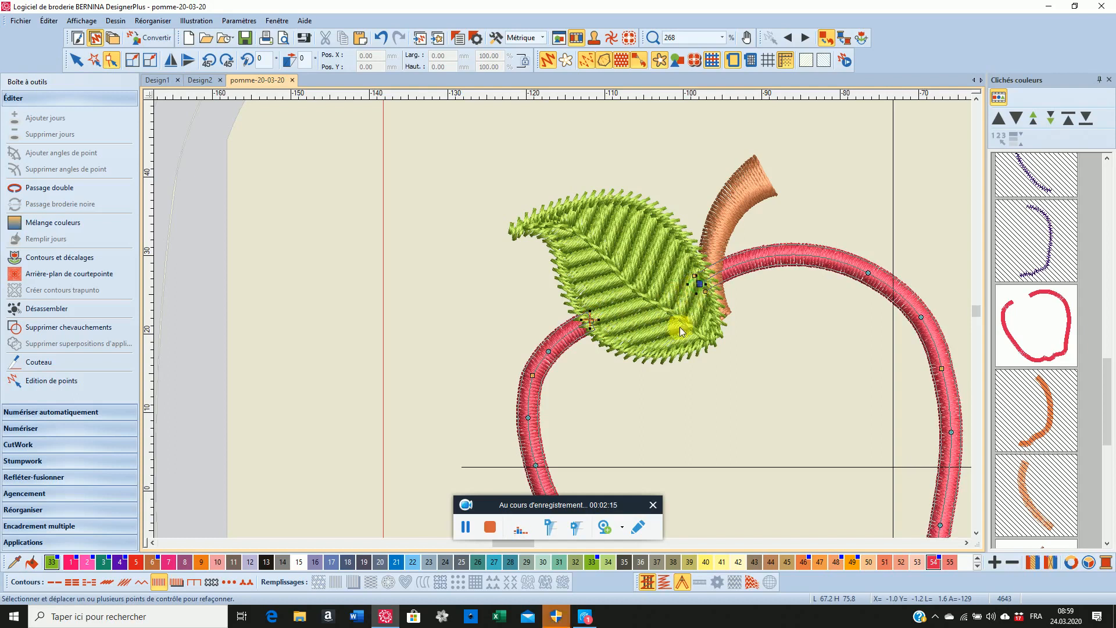
List the design by colour again and unhide all hidden objects
left_click(999, 99)
scroll(1057, 240, "up", 1)
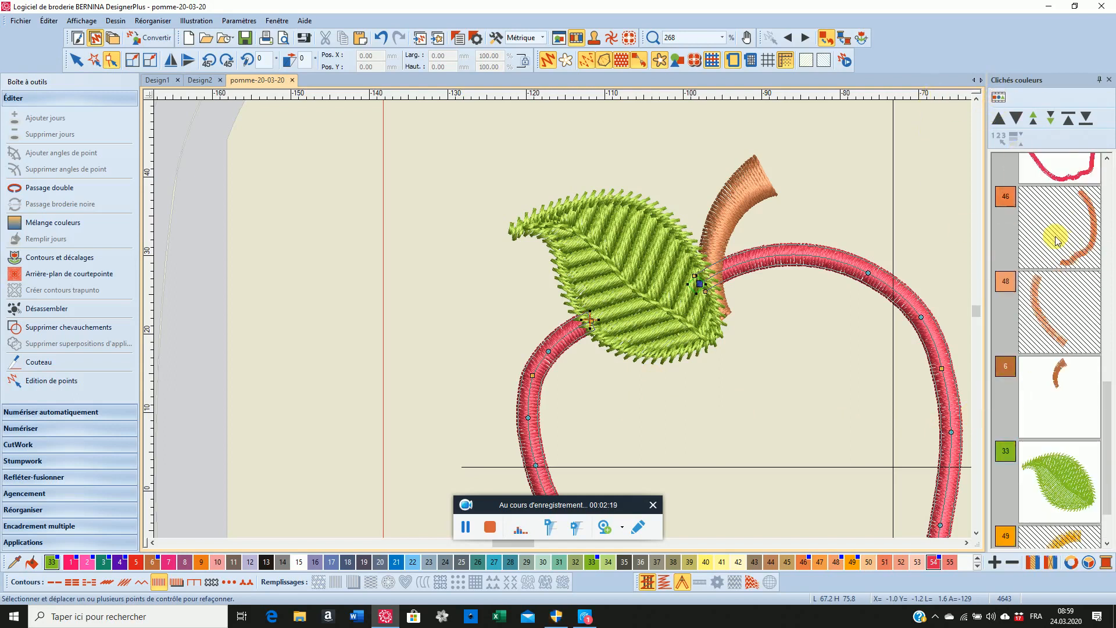
scroll(1057, 241, "up", 3)
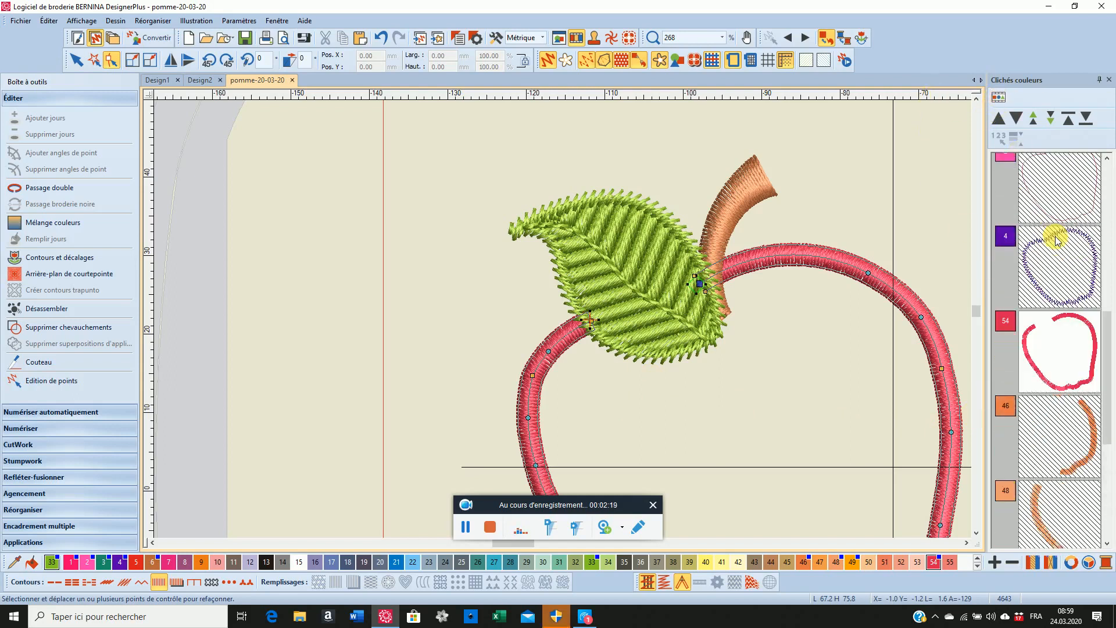
right_click(1052, 275)
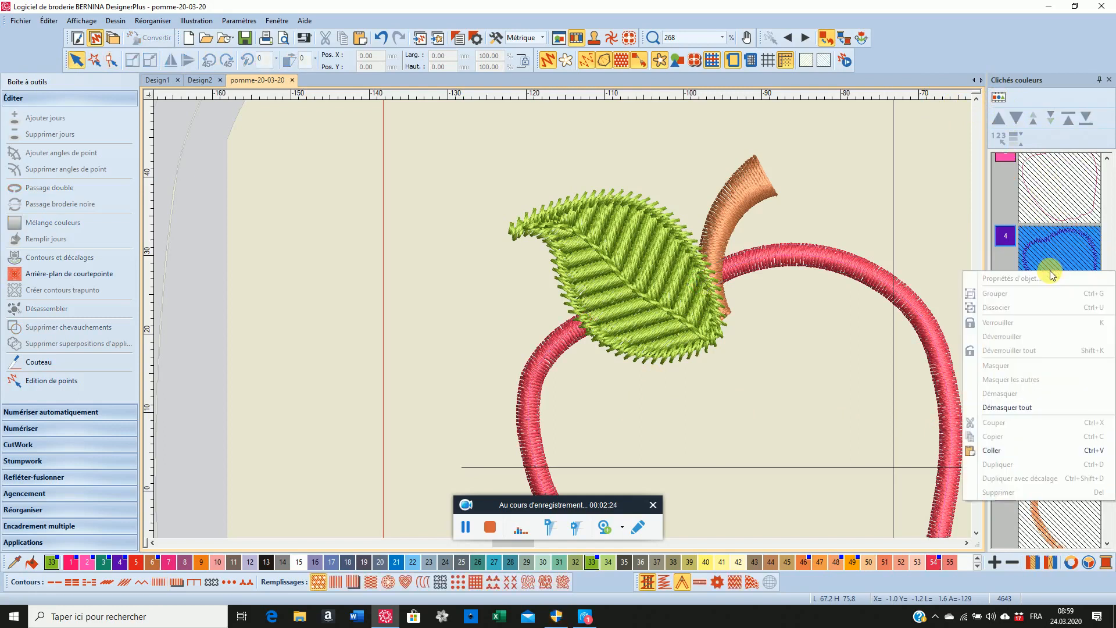
left_click(1024, 410)
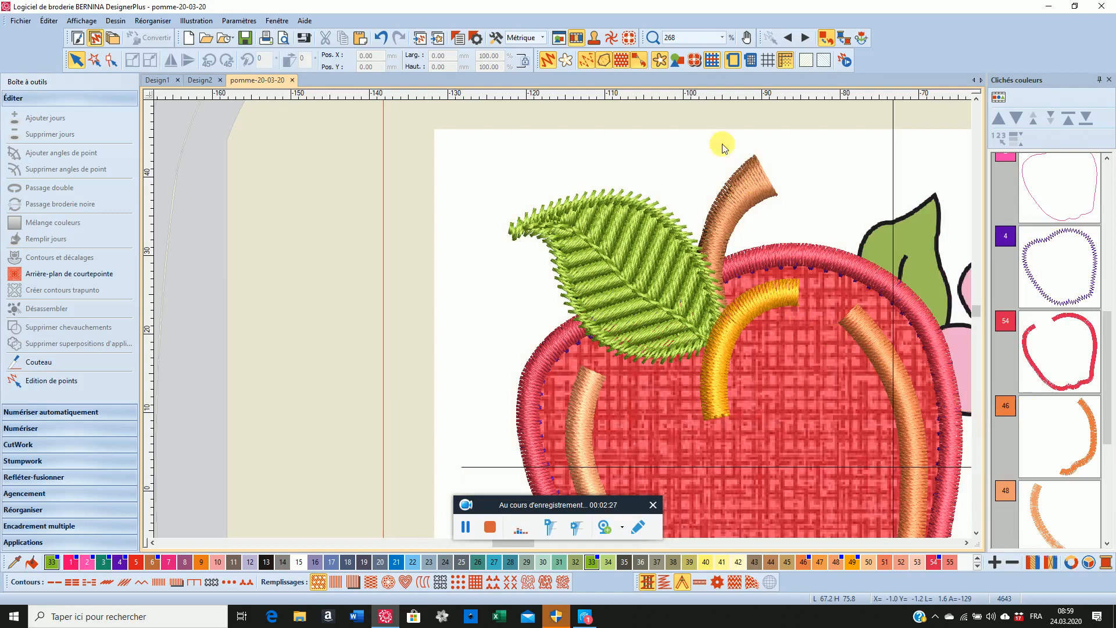
left_click(723, 38)
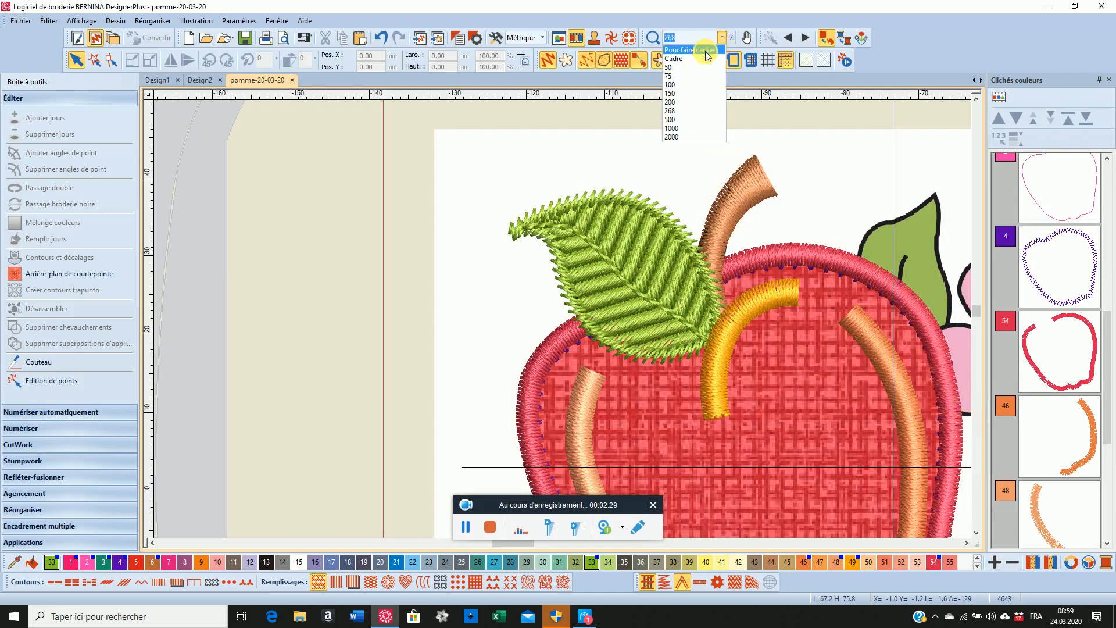
left_click(697, 50)
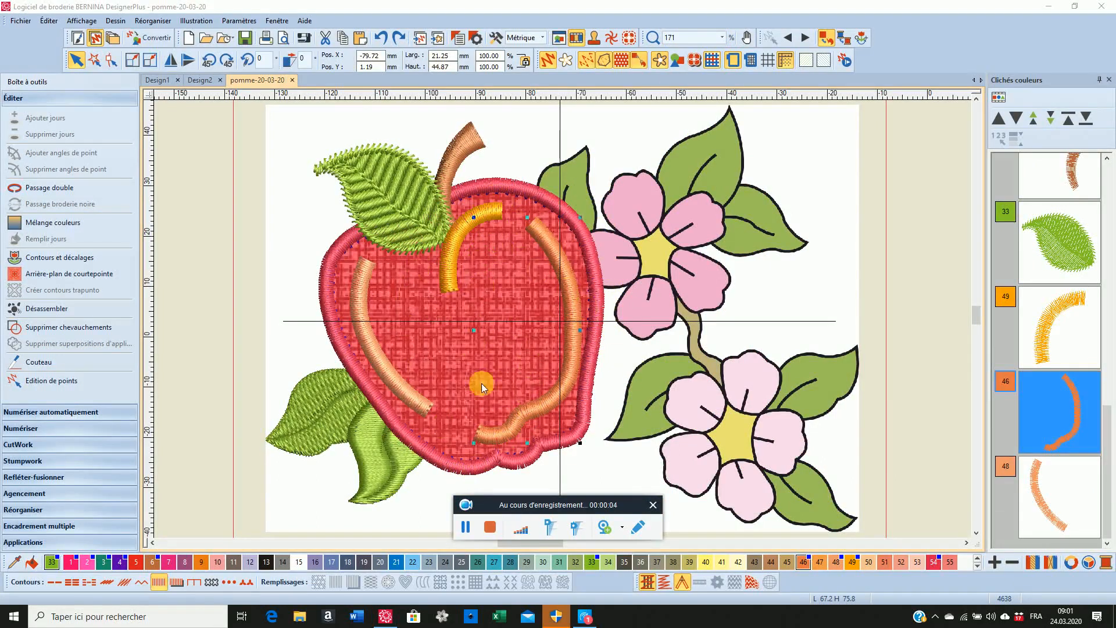
Set the satin outline width of the yellow curved detail near the top of the apple to 2 mm
left_click(1037, 332)
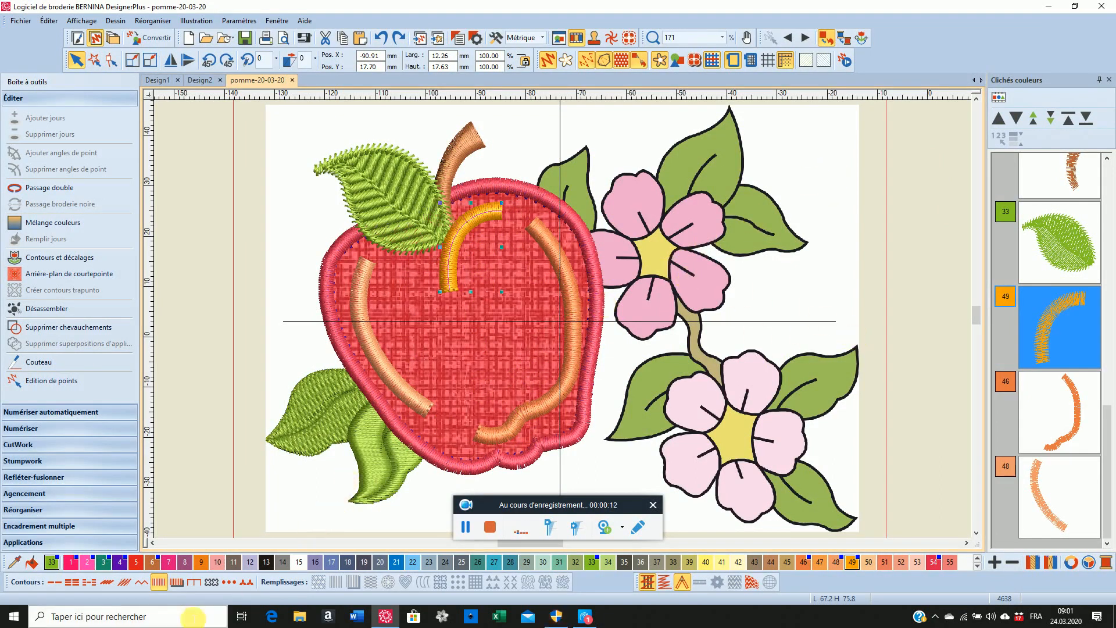
right_click(158, 581)
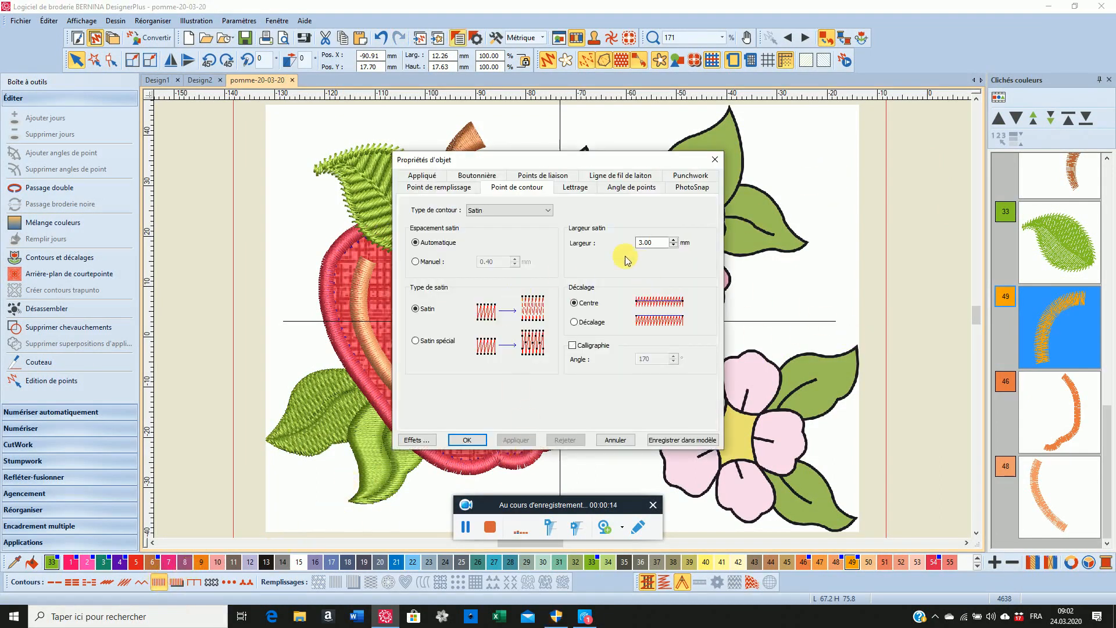
left_click(640, 243)
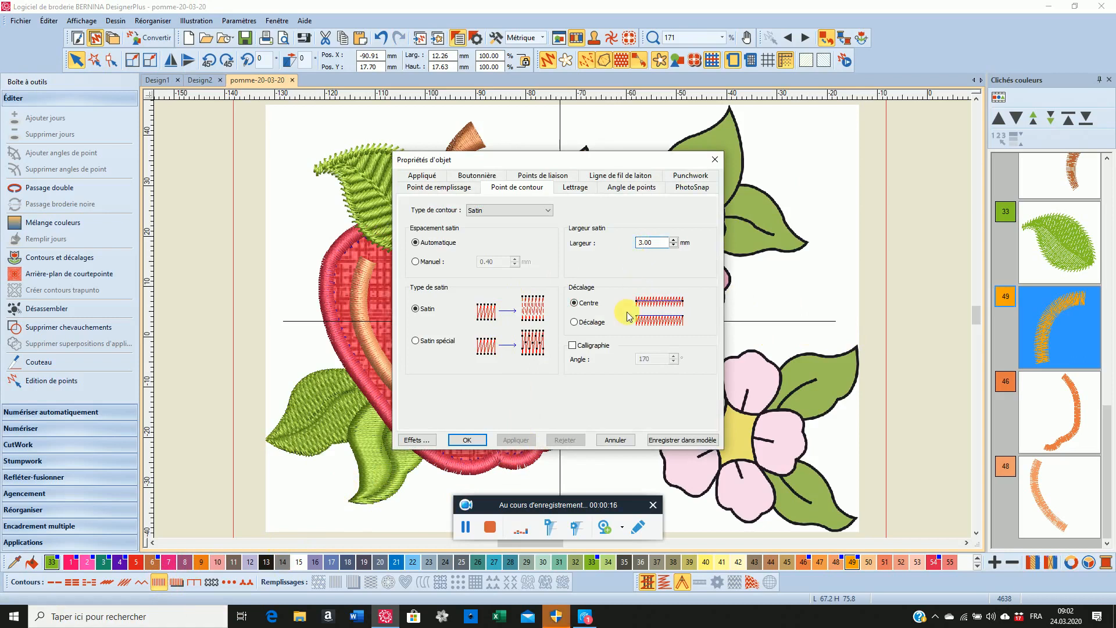
key("Delete")
type("2")
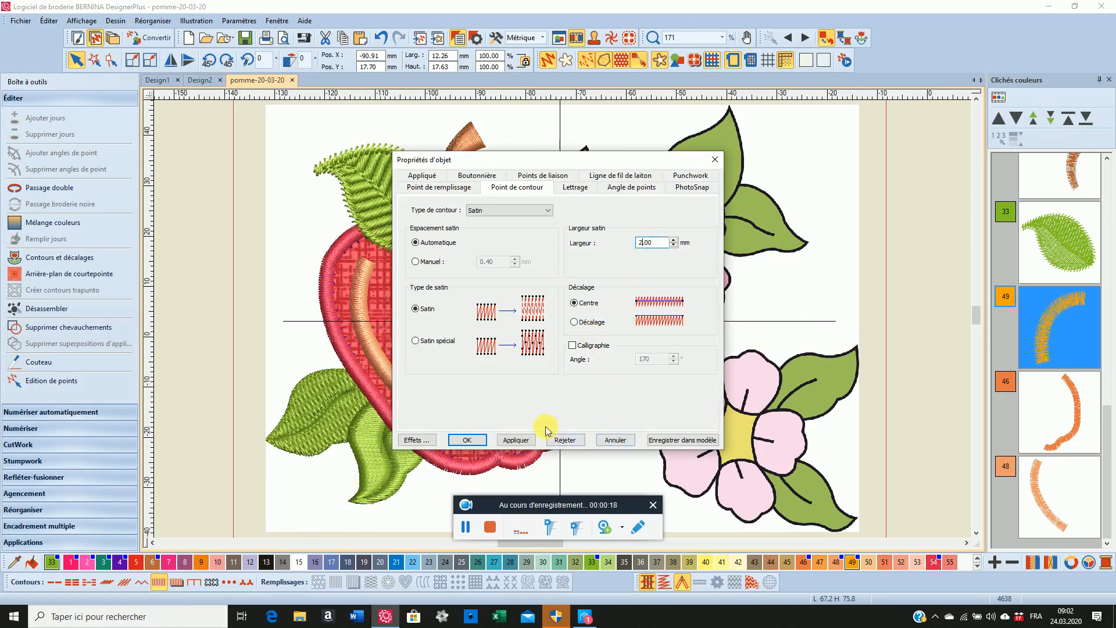
left_click(516, 440)
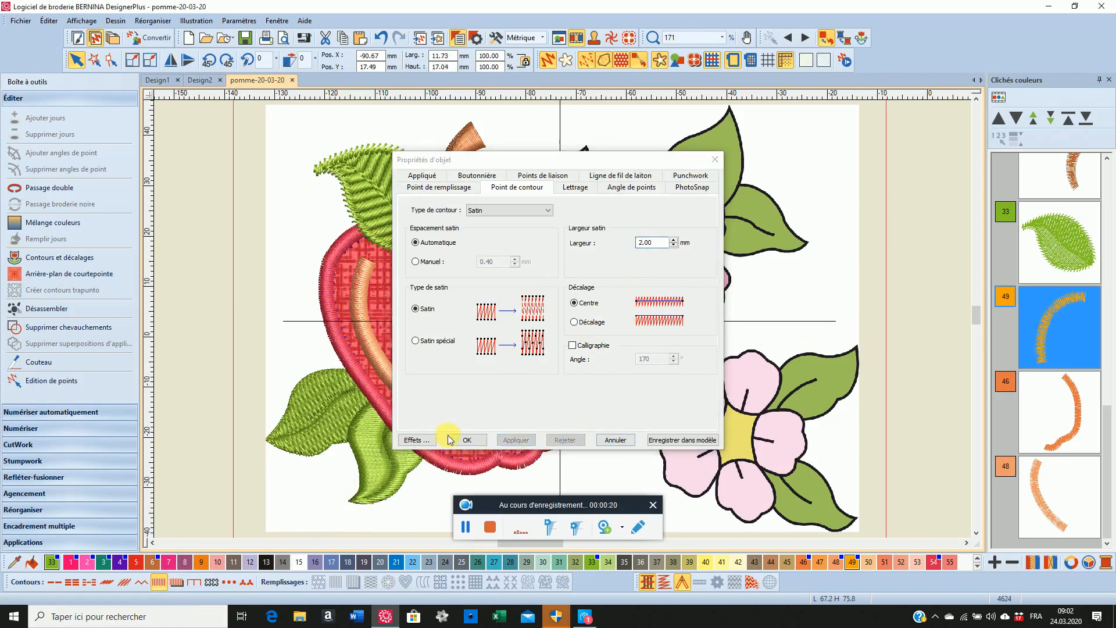
left_click(459, 440)
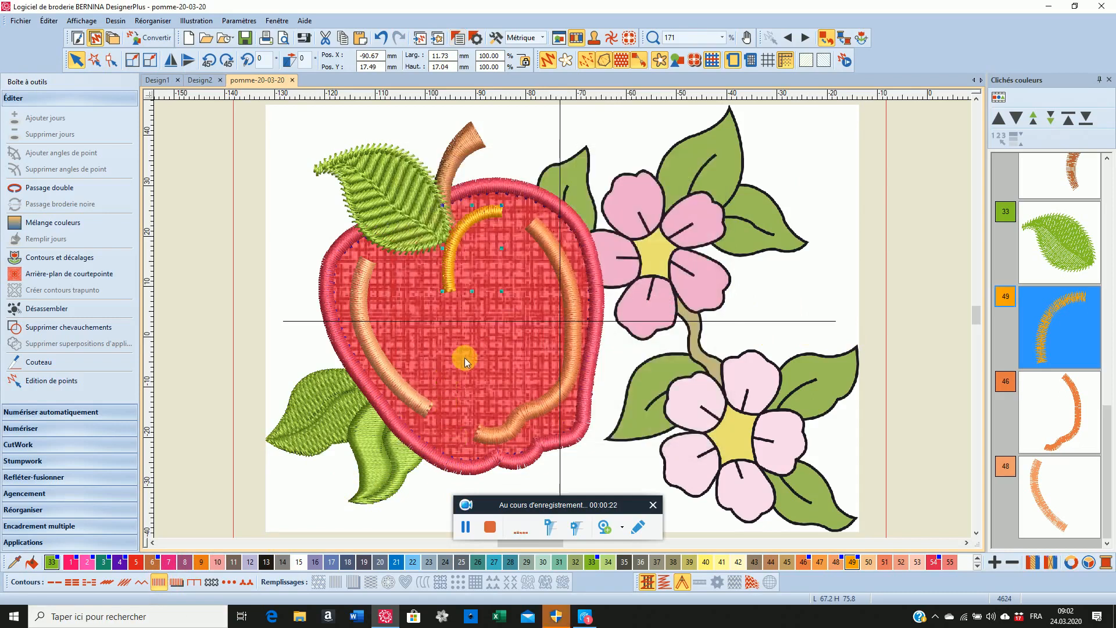
Move the yellow curved detail slightly to the left, about 0.5 mm, closer beneath the leaf's lower tip
scroll(443, 243, "up", 3)
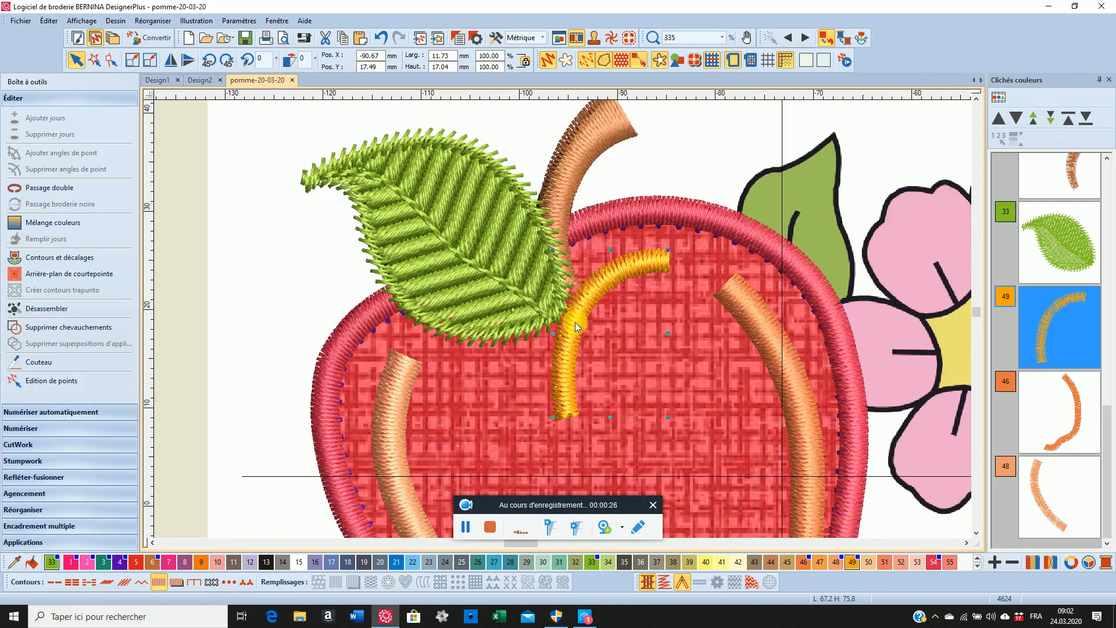
mouse_move(572, 319)
left_mouse_down()
mouse_move(564, 314)
mouse_move(577, 336)
left_mouse_up()
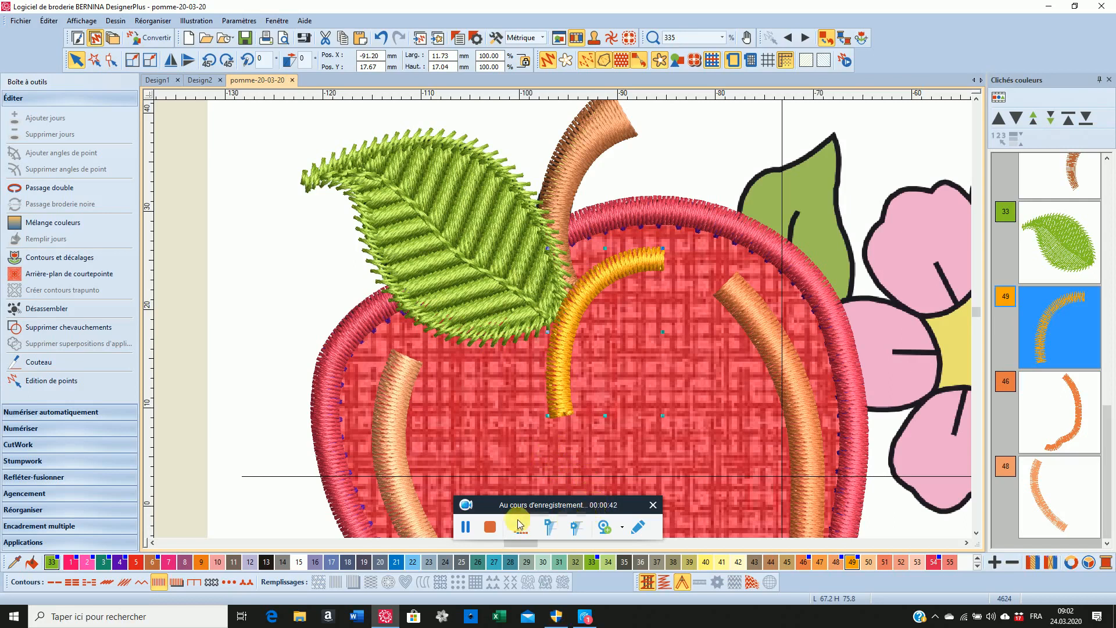
left_click(485, 526)
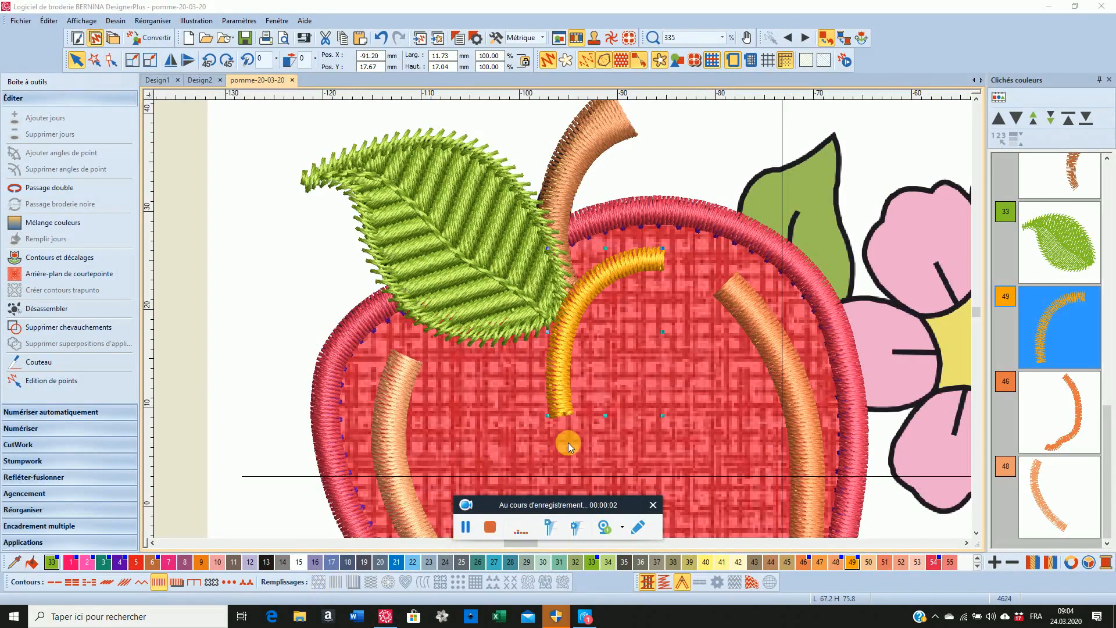
Turn on the Calligraphy effect for the yellow detail's satin outline with an angle of 45°
right_click(158, 585)
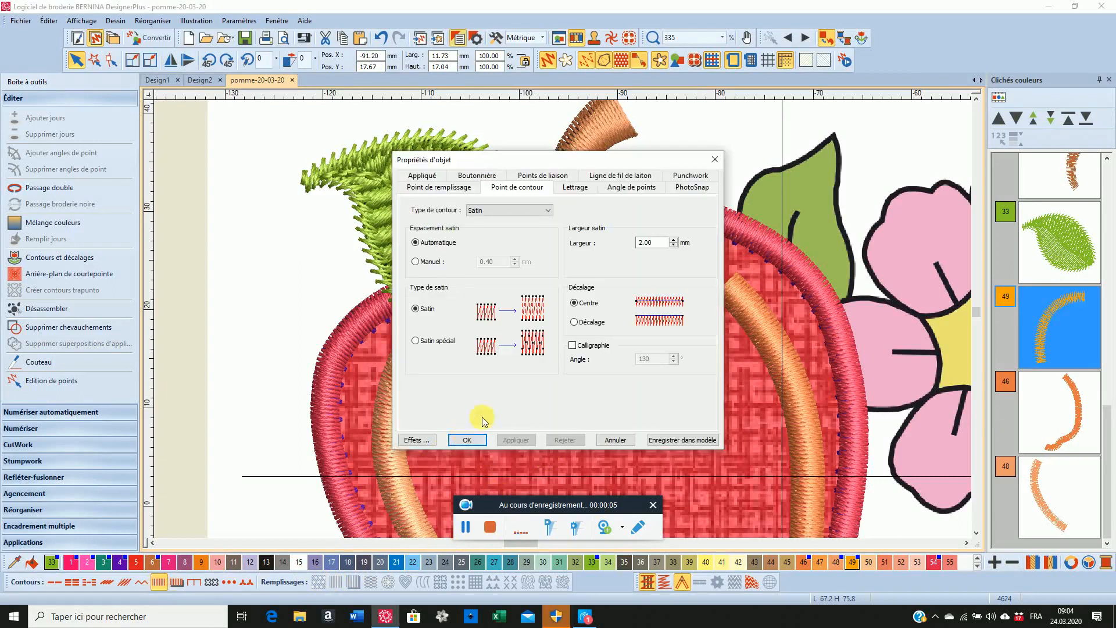
left_click(573, 345)
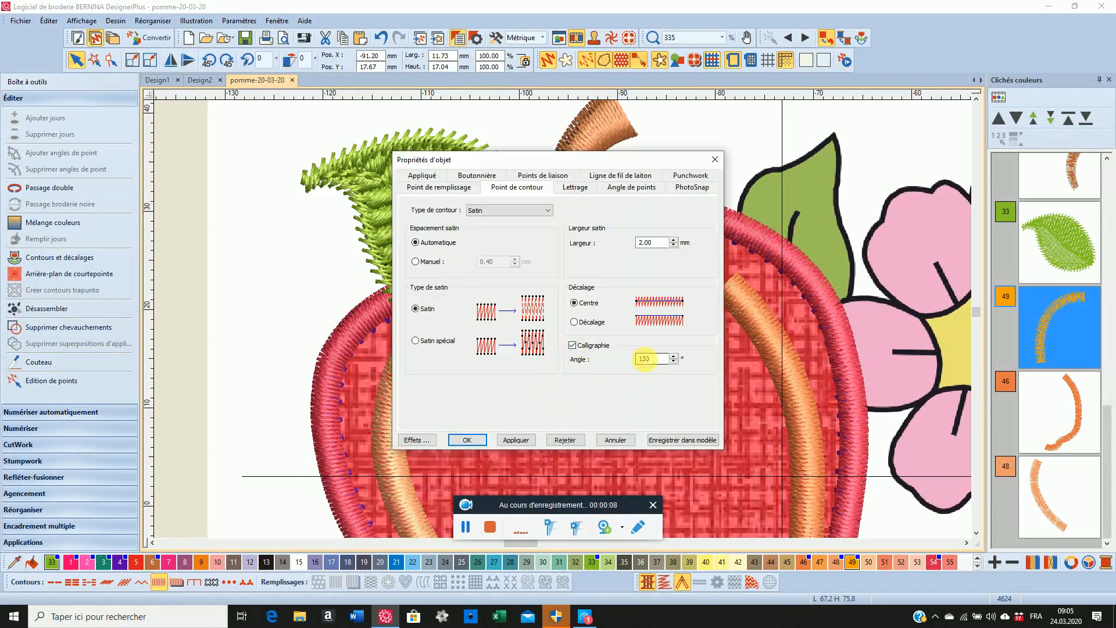
left_click(644, 359)
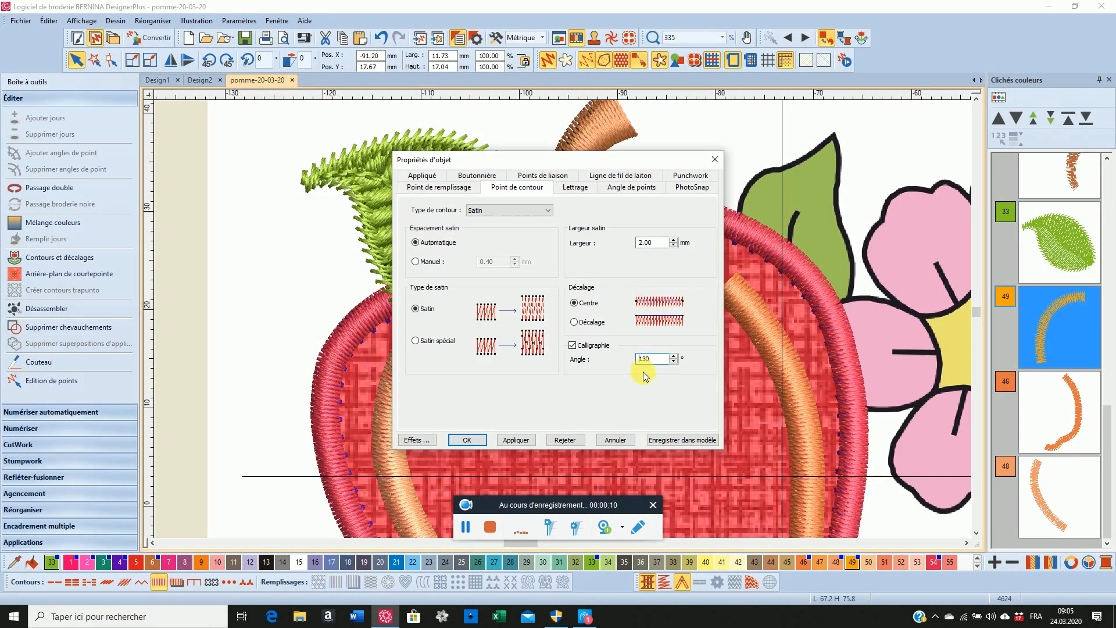
key("BackSpace")
key("BackSpace")
type("45")
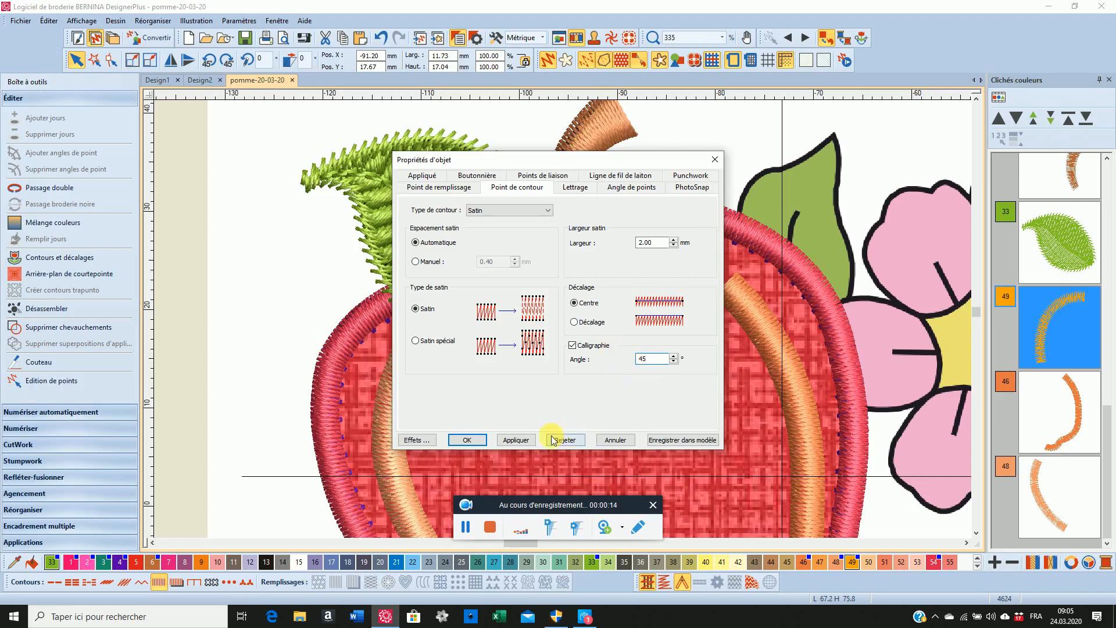
left_click(466, 438)
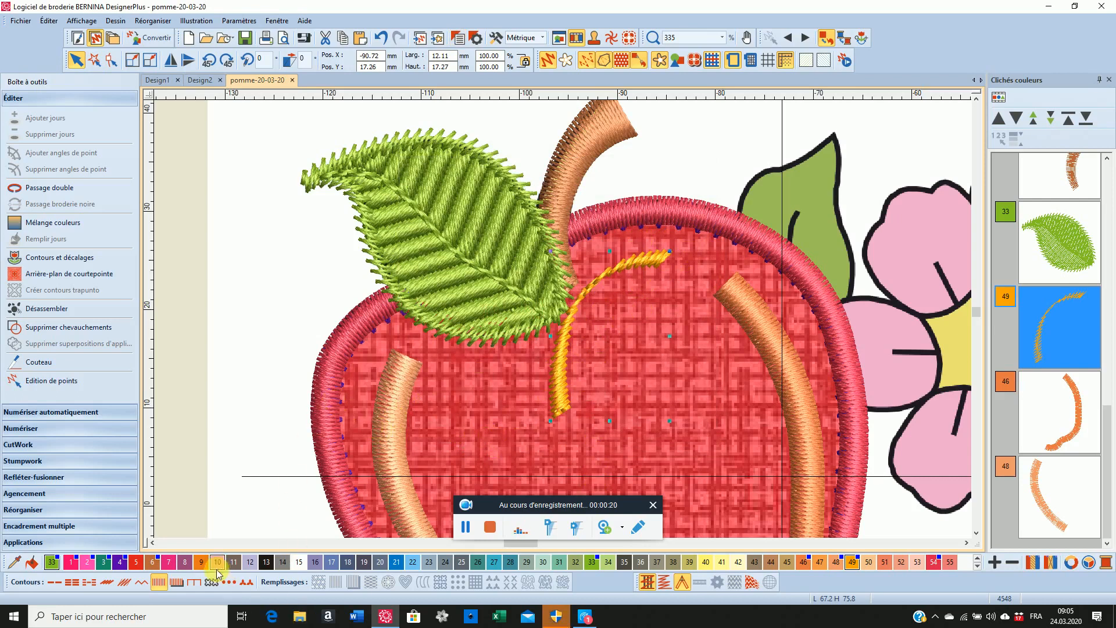
Set the calligraphy angle of the yellow detail to 130°
right_click(157, 580)
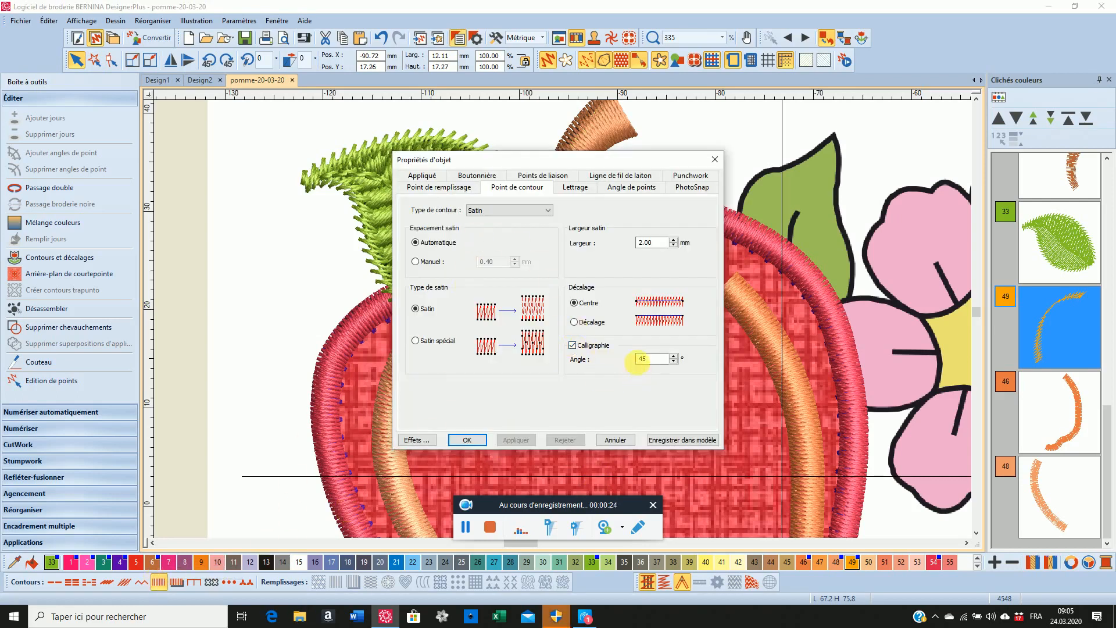
left_click(640, 359)
type("130")
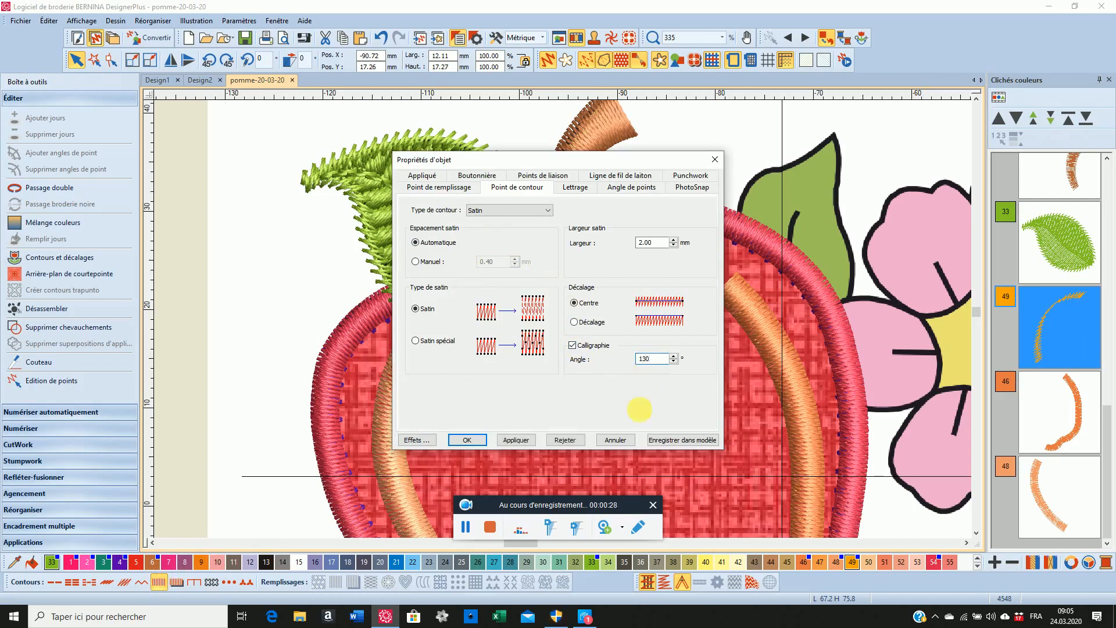
left_click(515, 440)
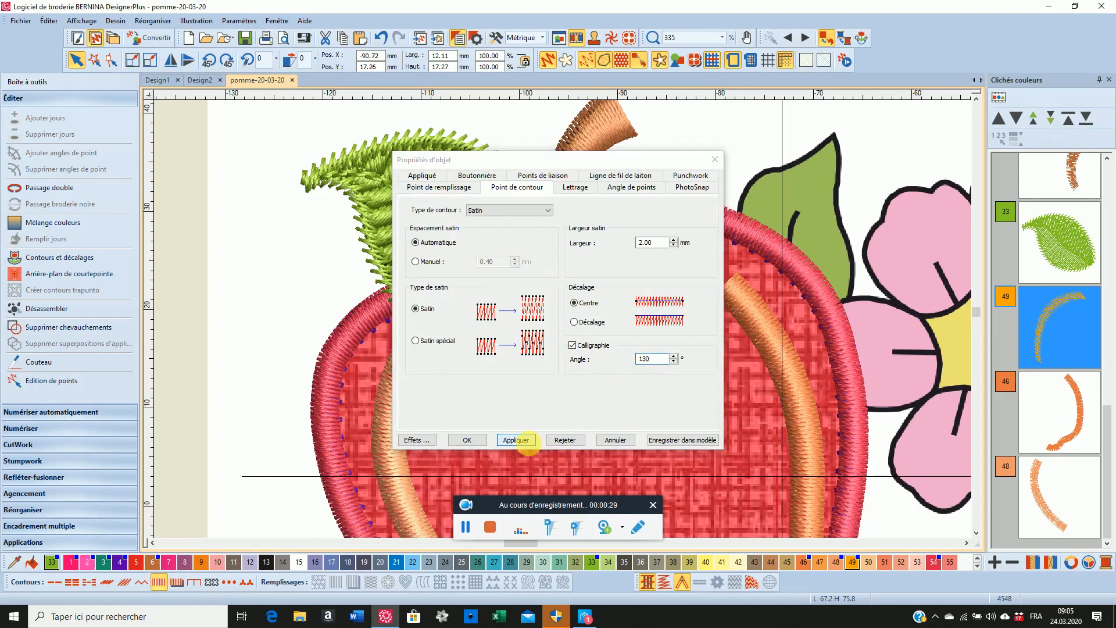
left_click(480, 440)
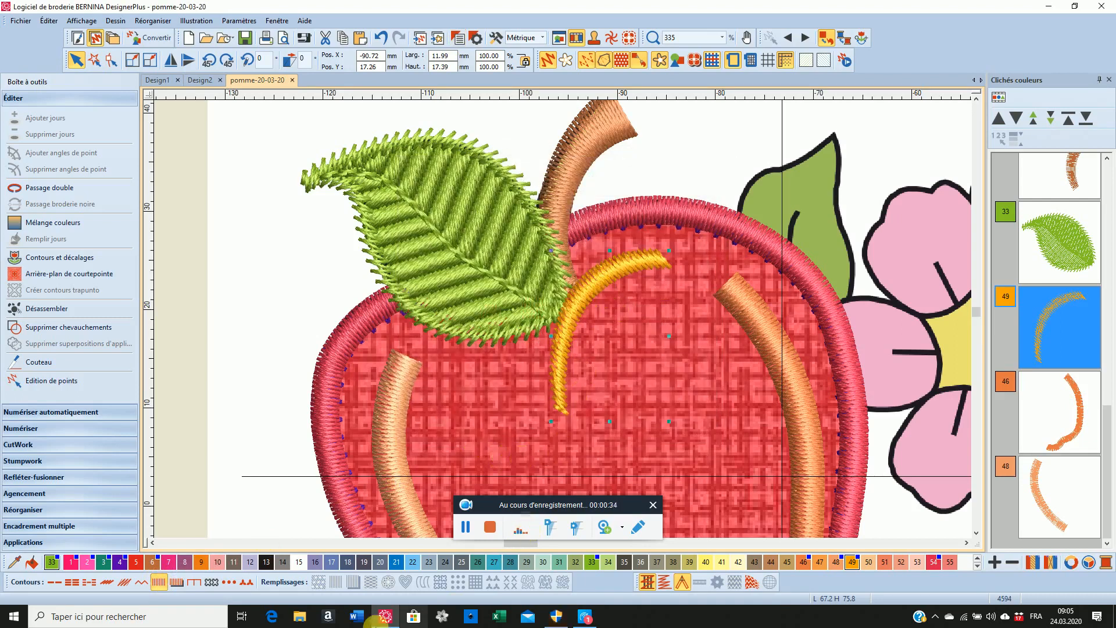
Set the satin width of the yellow calligraphy detail to 1.8 mm and apply it
right_click(159, 583)
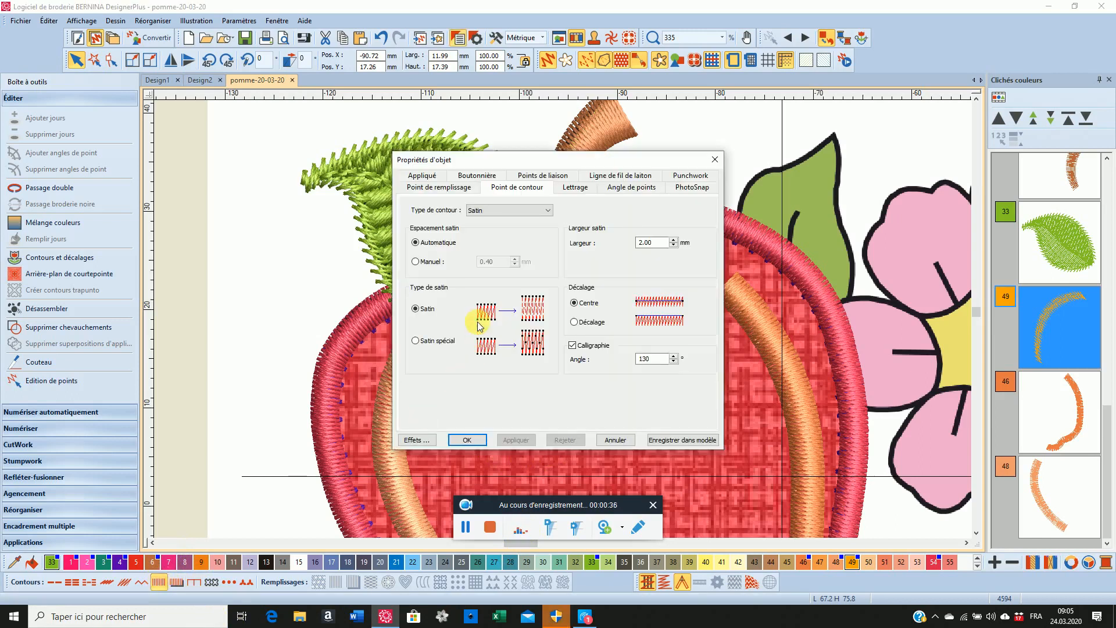
left_click(640, 246)
left_click(638, 247)
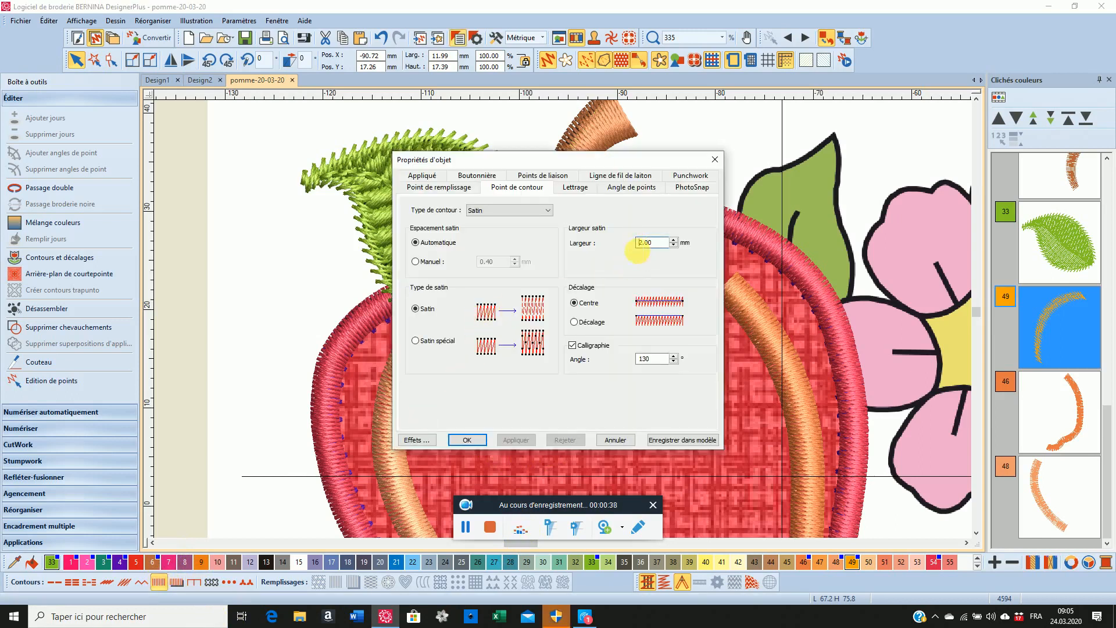
key("Delete")
key("Delete")
key("Delete")
type("1.")
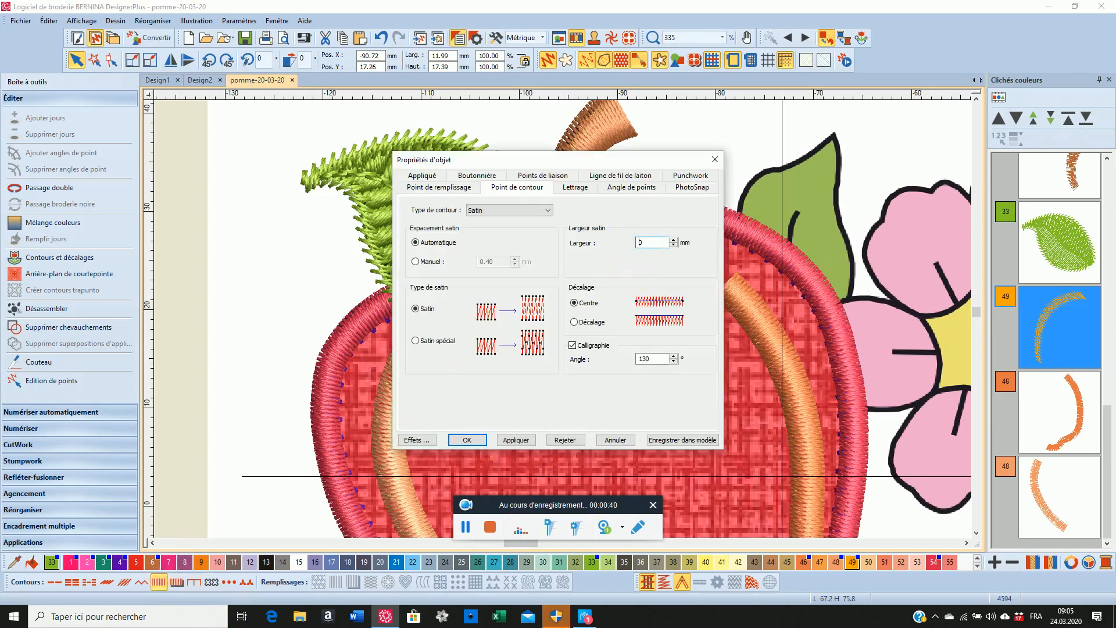
type("8")
left_click(515, 440)
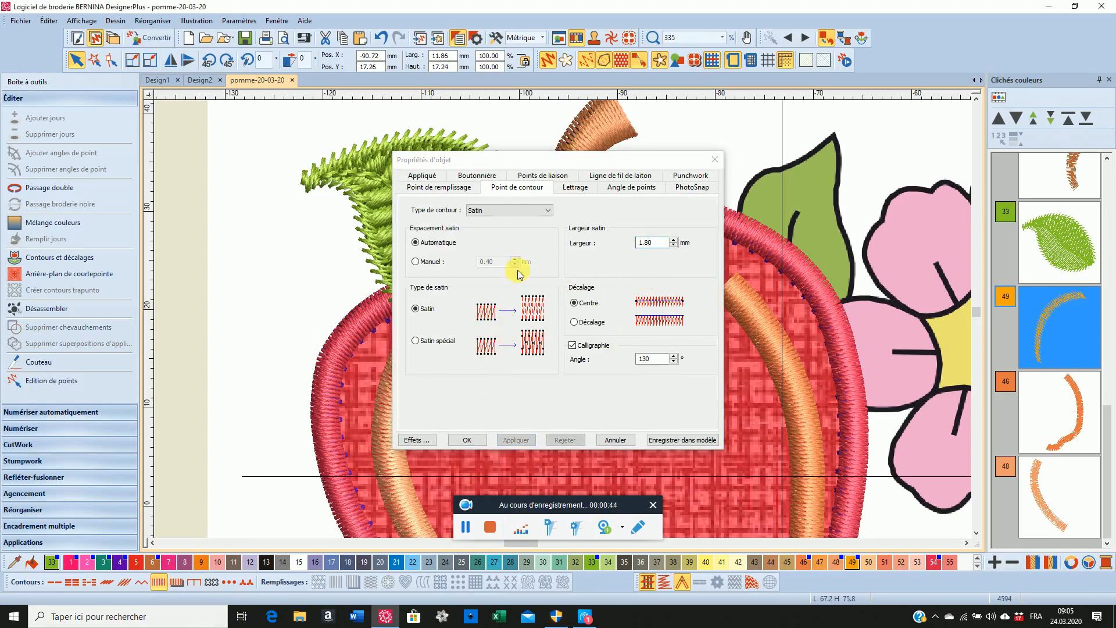
Move the object properties clear of the yellow detail and set its satin width to 1.6 mm
left_click_drag(511, 155, 246, 171)
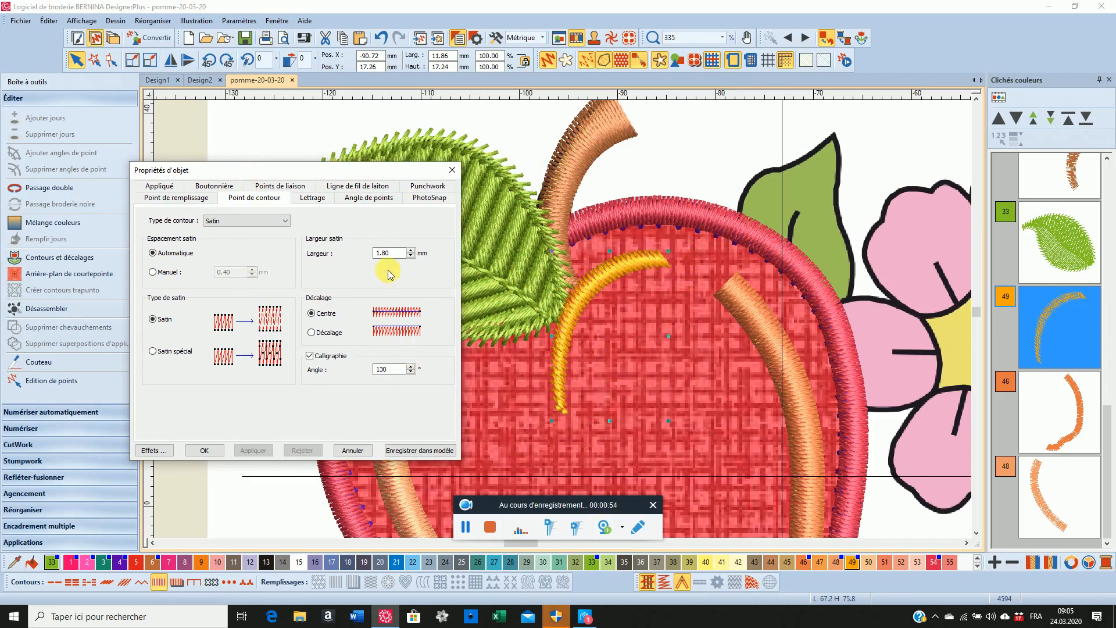
left_click(382, 254)
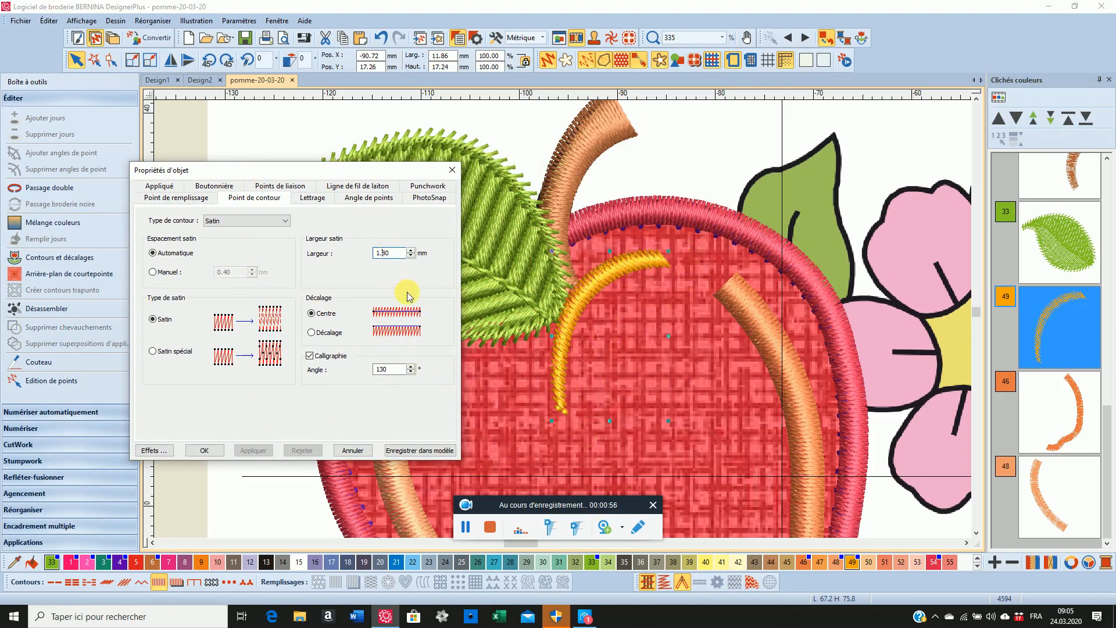
key("Delete")
type("6")
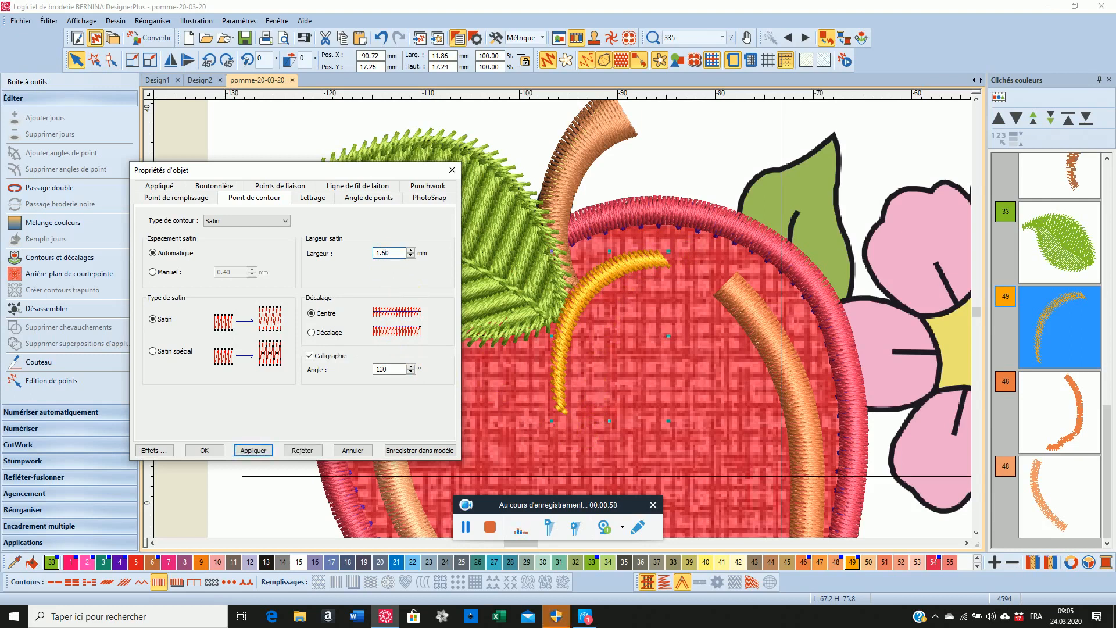
left_click(252, 450)
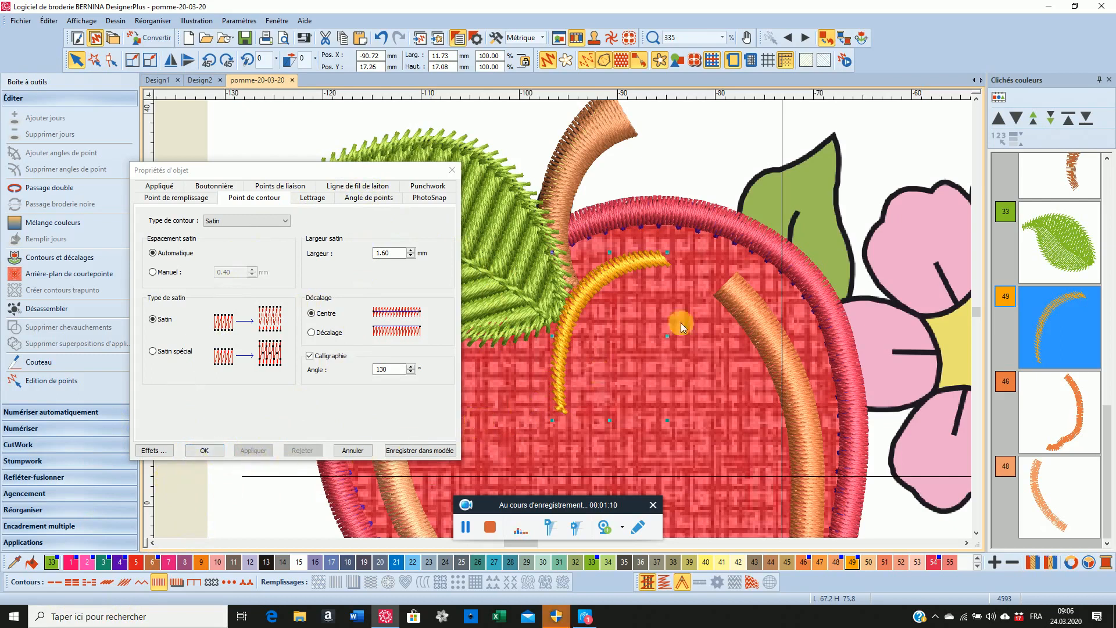
left_click(323, 168)
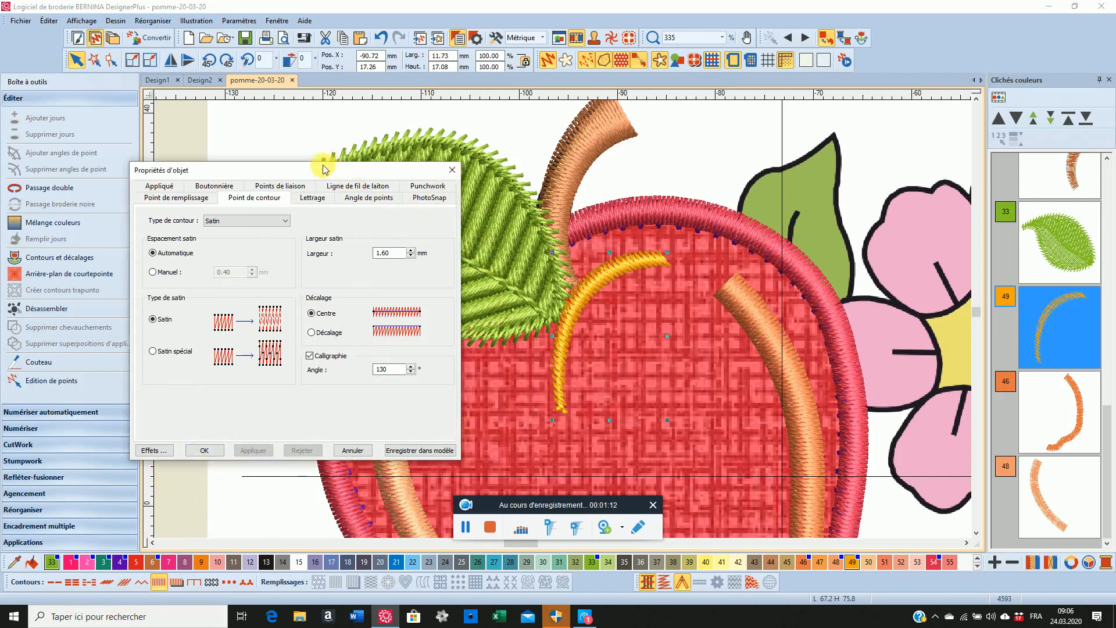
left_click_drag(323, 169, 272, 113)
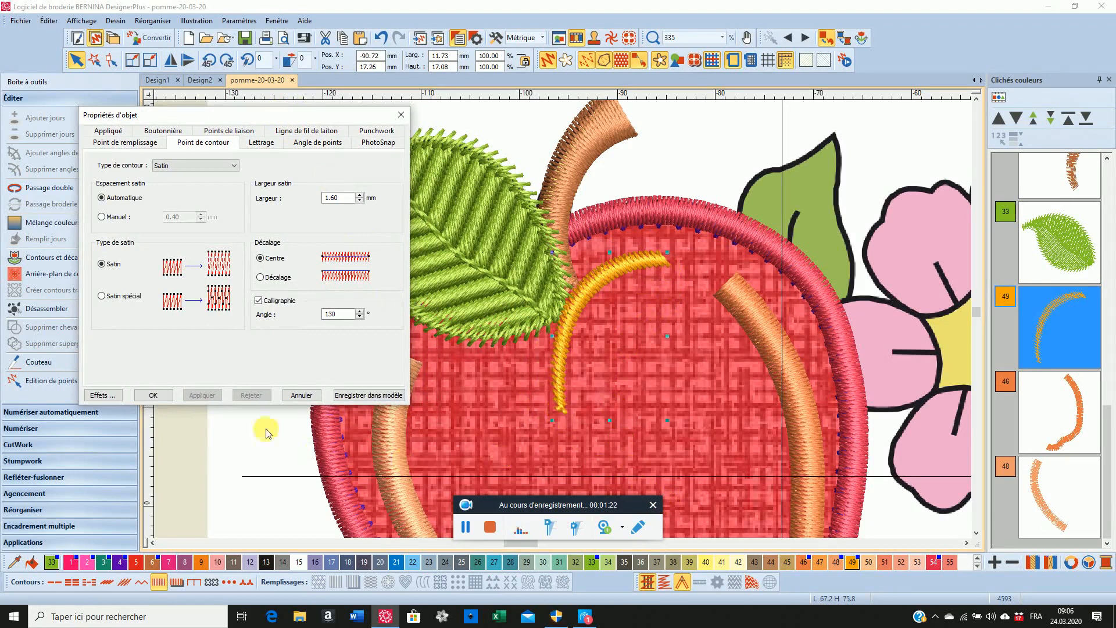
left_click(154, 395)
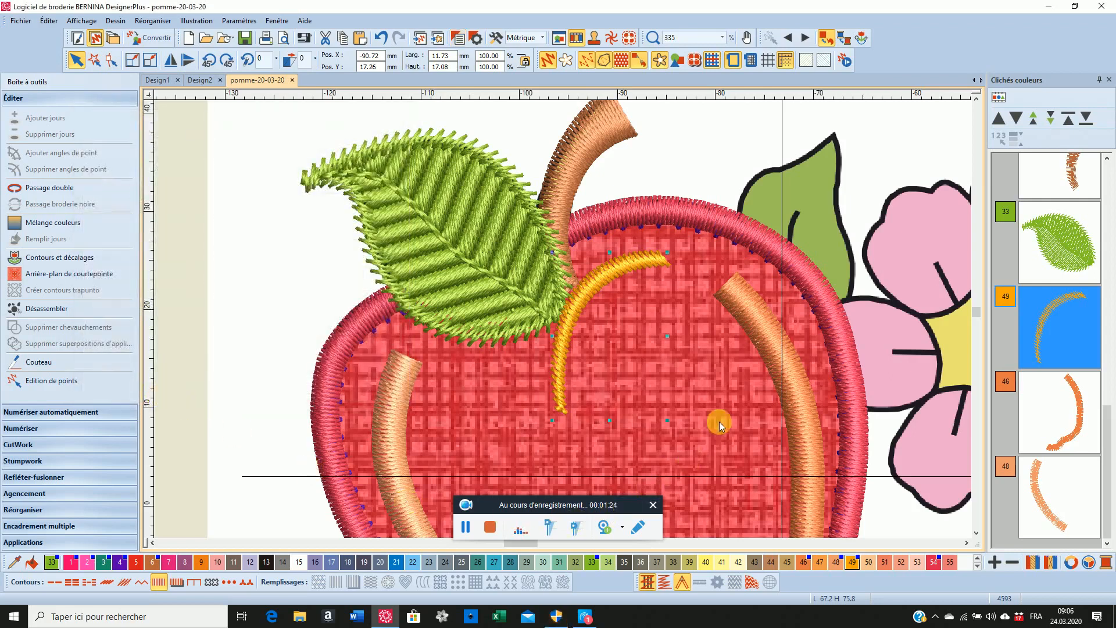
Give the long orange detail along the apple's right side a 2 mm satin width and a Calligraphy effect at 130°
scroll(563, 319, "down", 4)
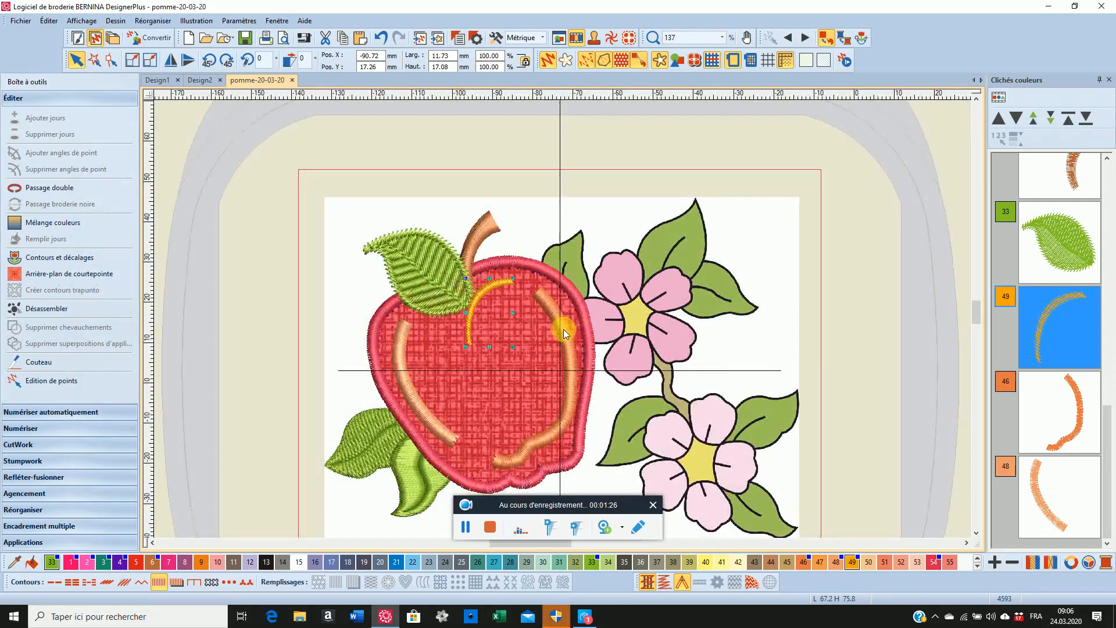
left_click(568, 365)
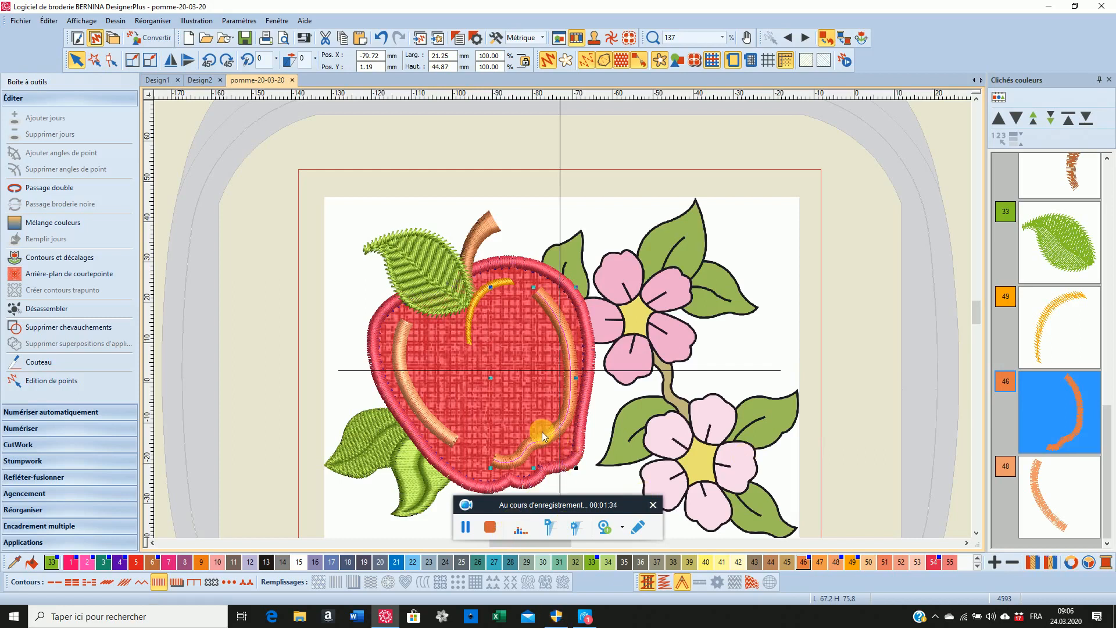
right_click(159, 582)
left_click(324, 198)
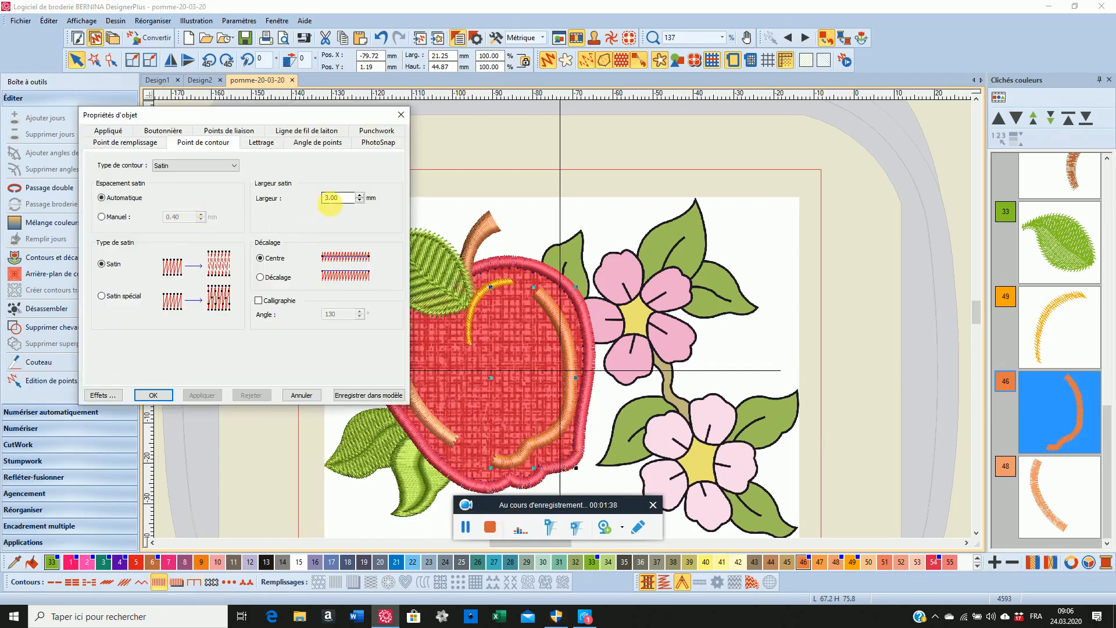
key("Delete")
type("2")
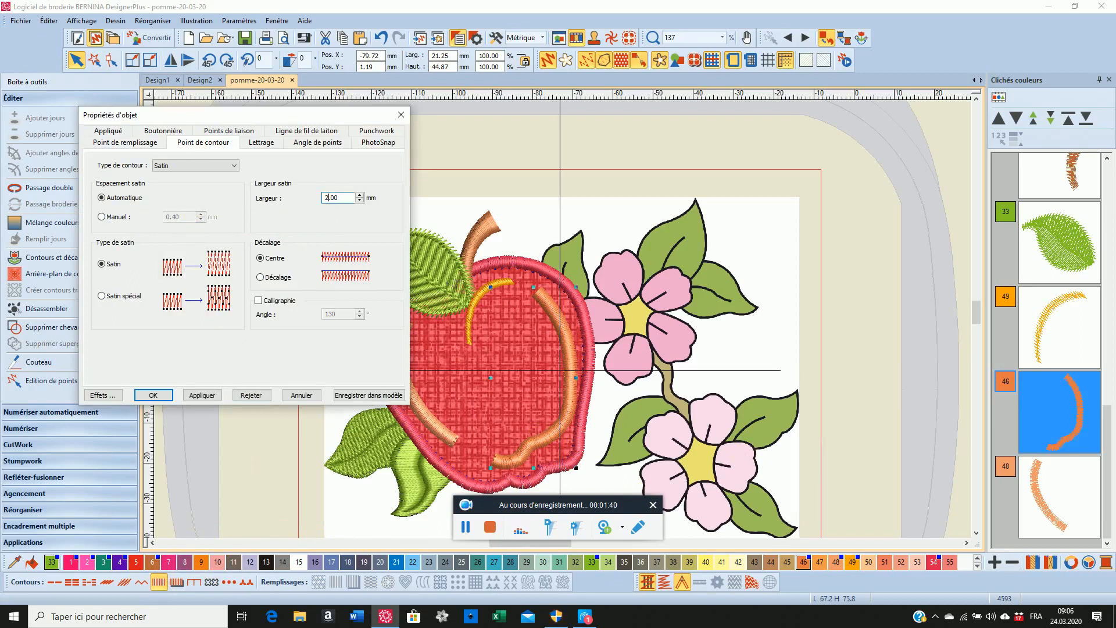
left_click(211, 399)
left_click(259, 300)
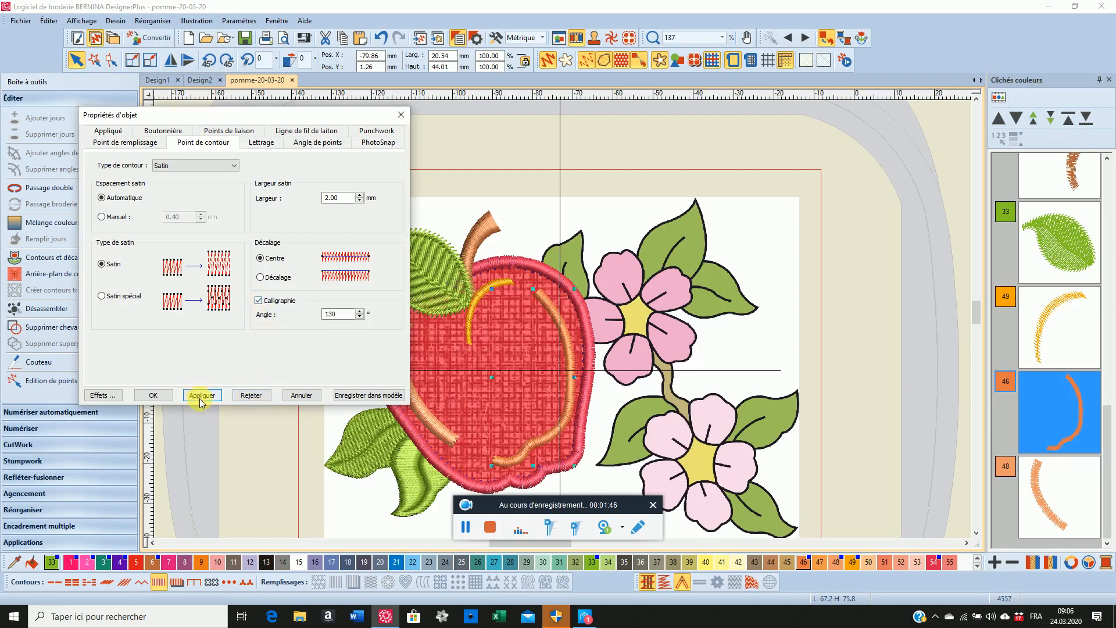
left_click(202, 398)
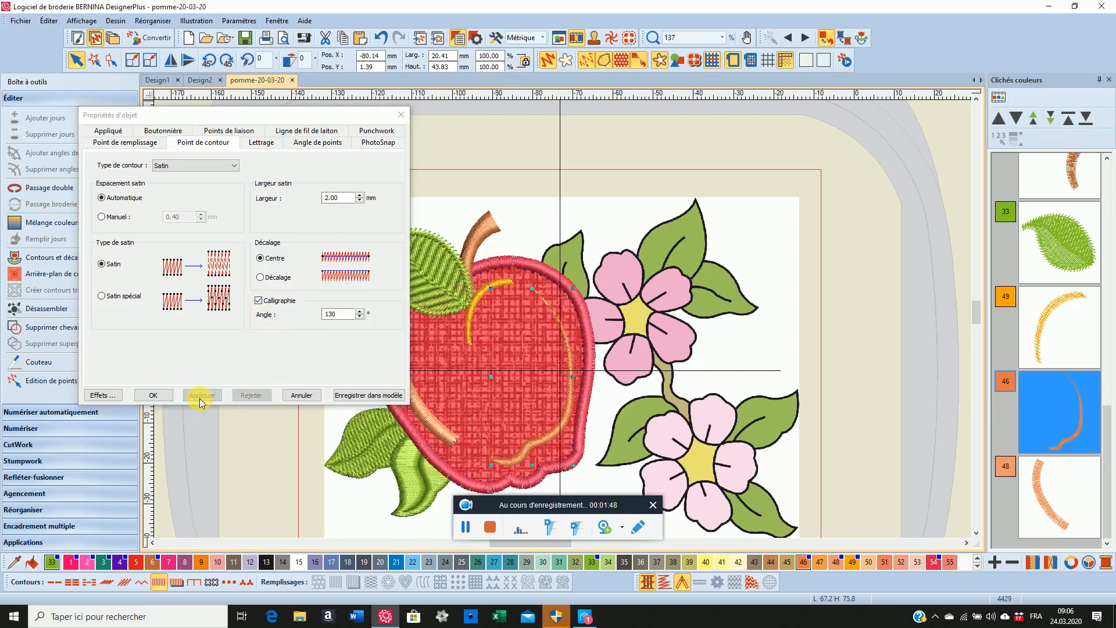
Set the calligraphy angle of the long orange detail along the apple's right side to 170° and apply it
scroll(568, 363, "up", 4)
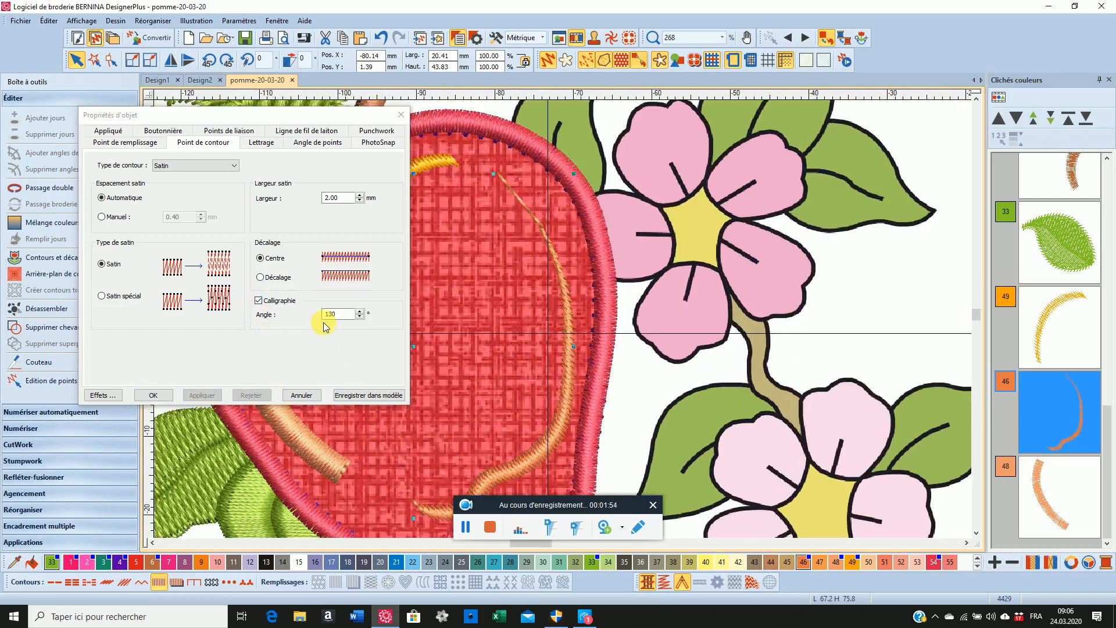
double_click(335, 314)
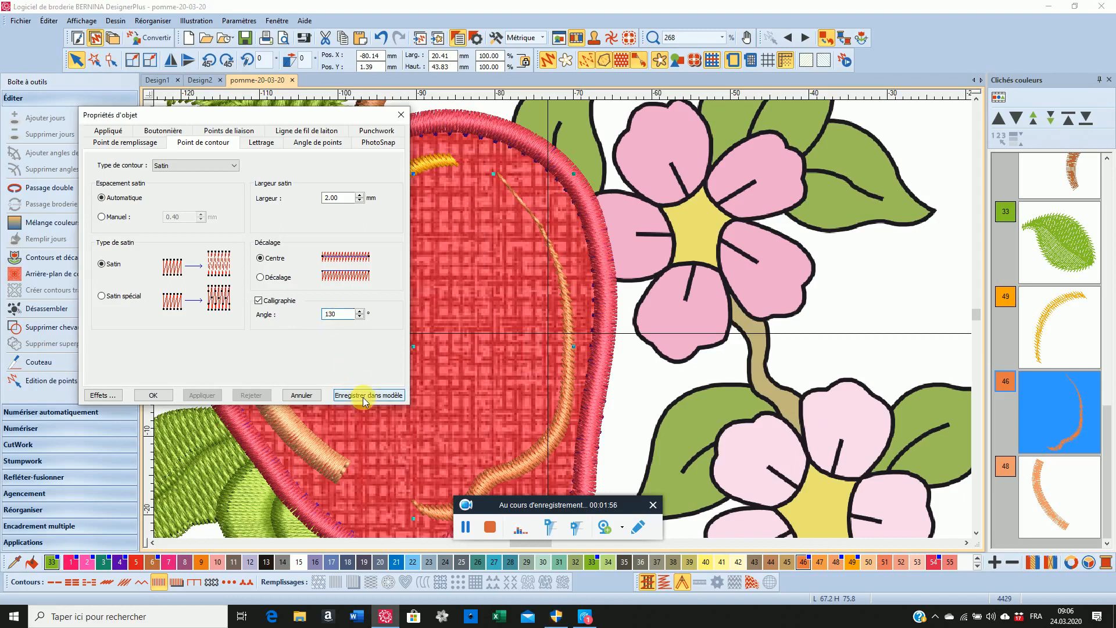
type("0170")
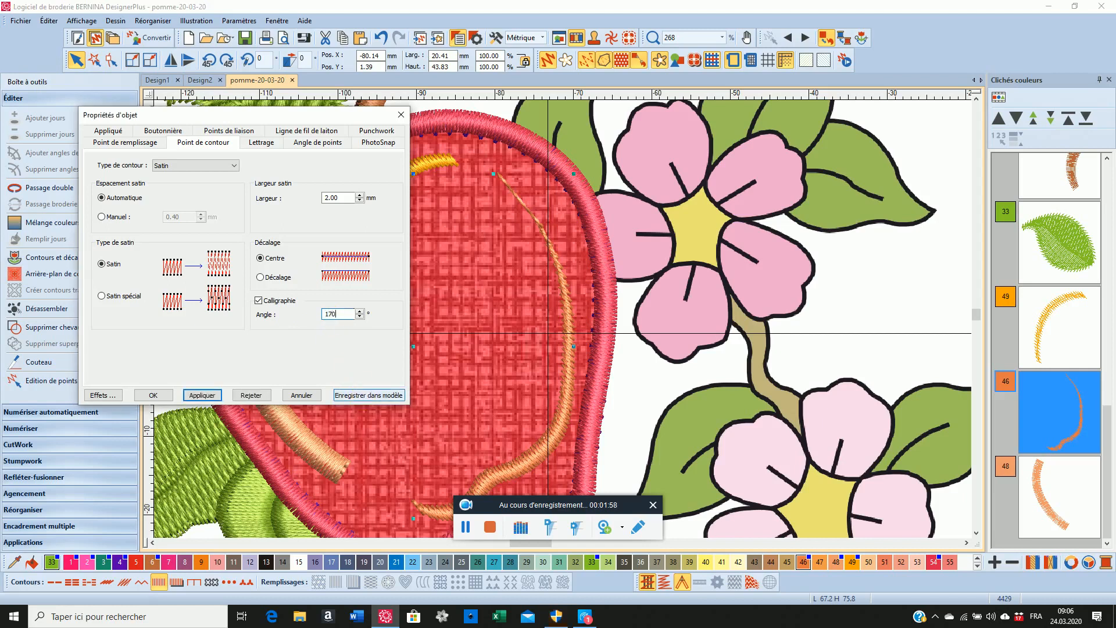
left_click(199, 396)
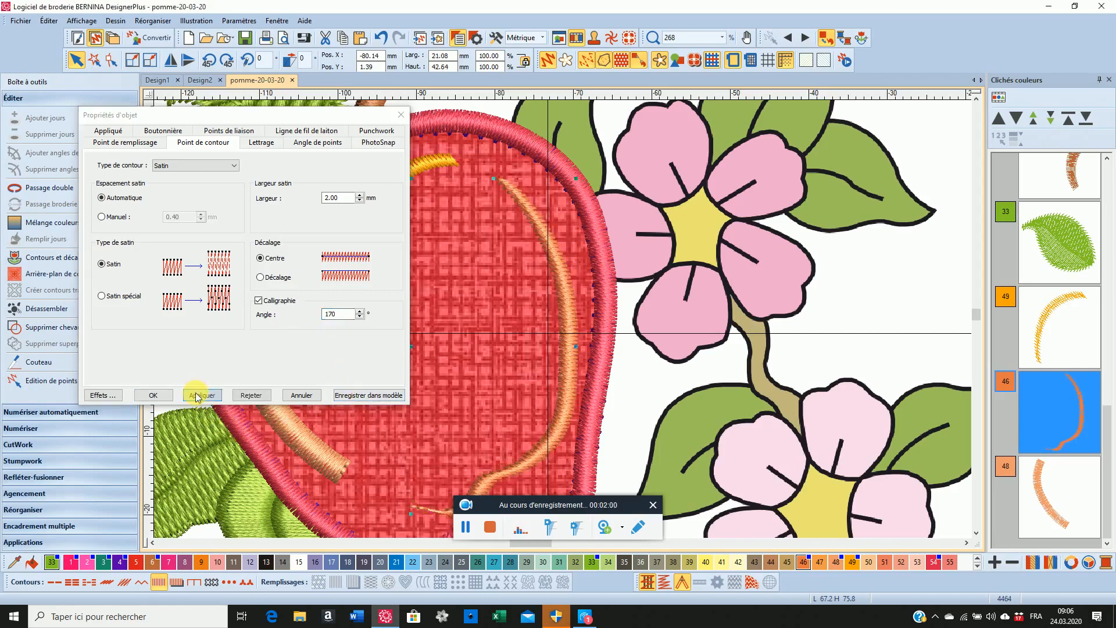
scroll(413, 454, "down", 1)
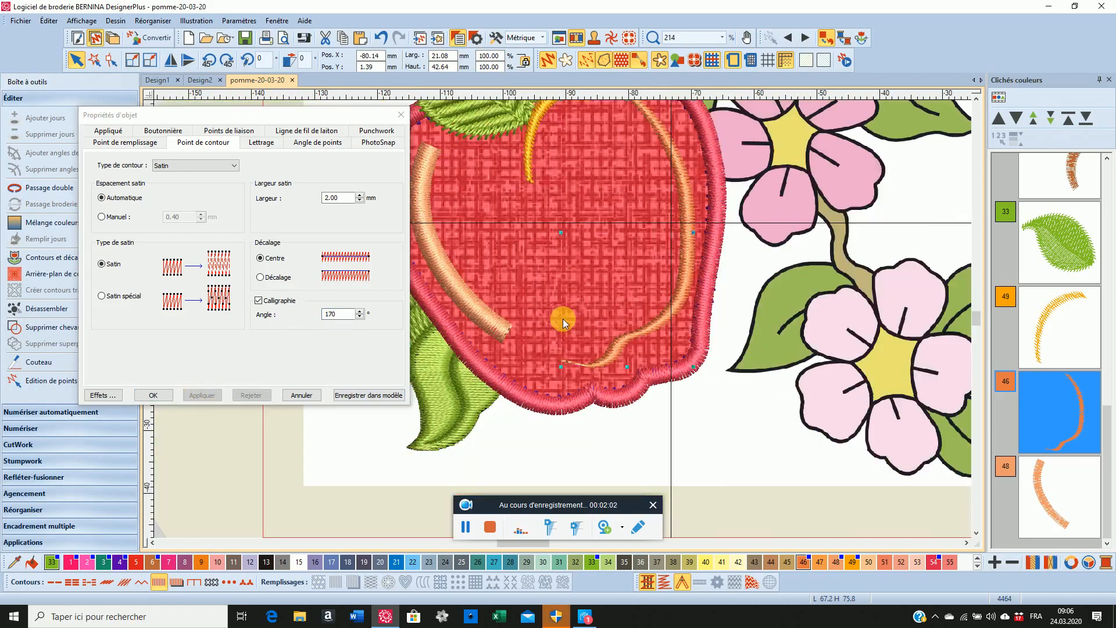
scroll(563, 319, "up", 3)
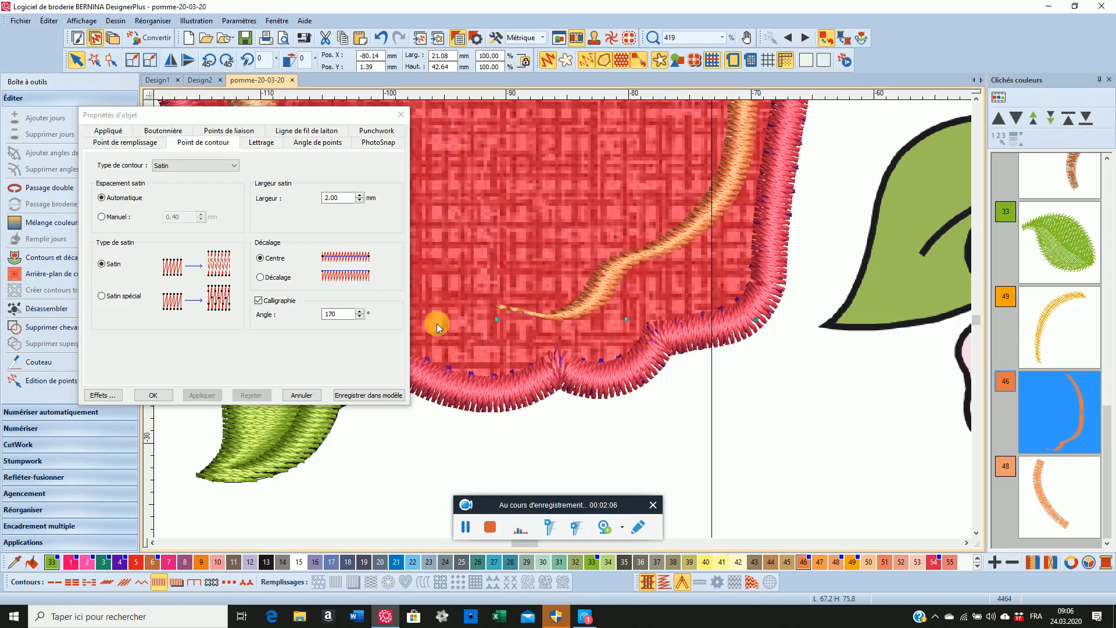
double_click(331, 314)
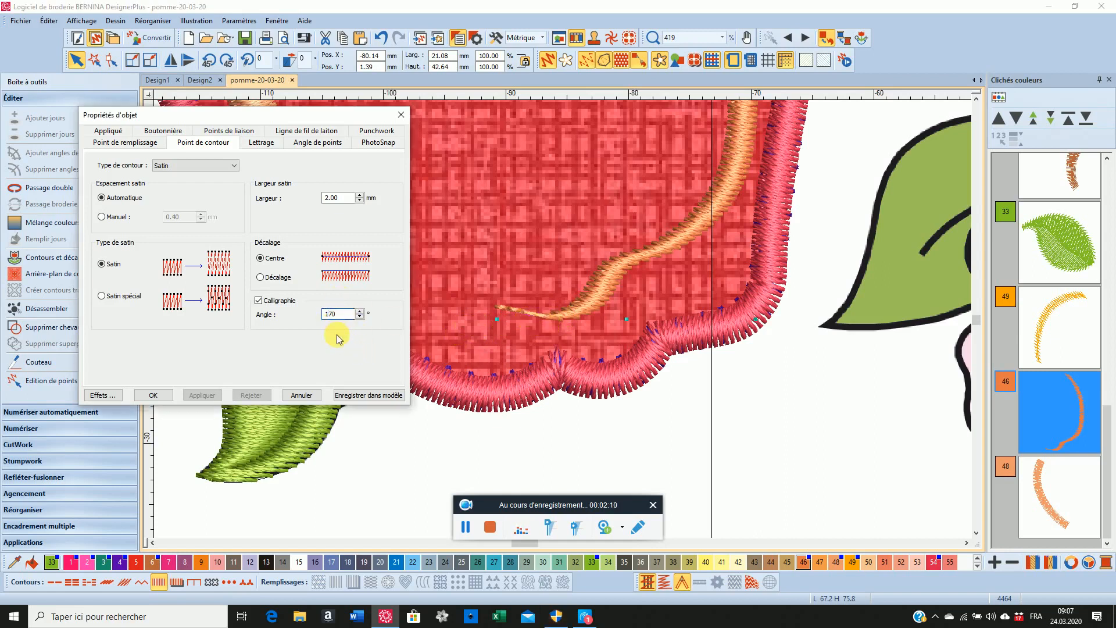
type("165")
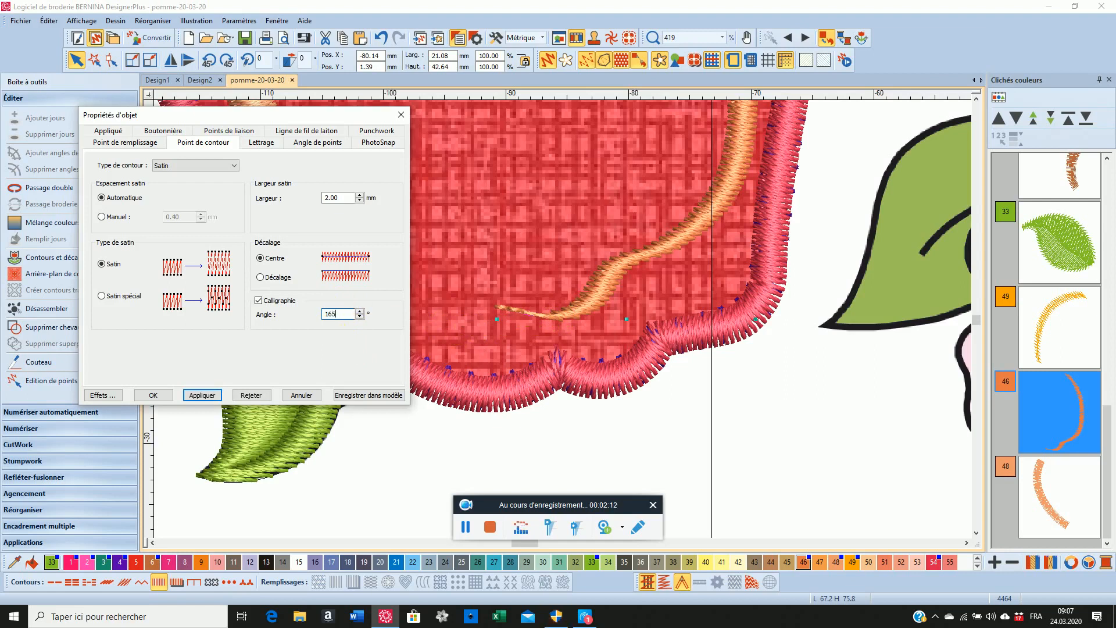
left_click(238, 396)
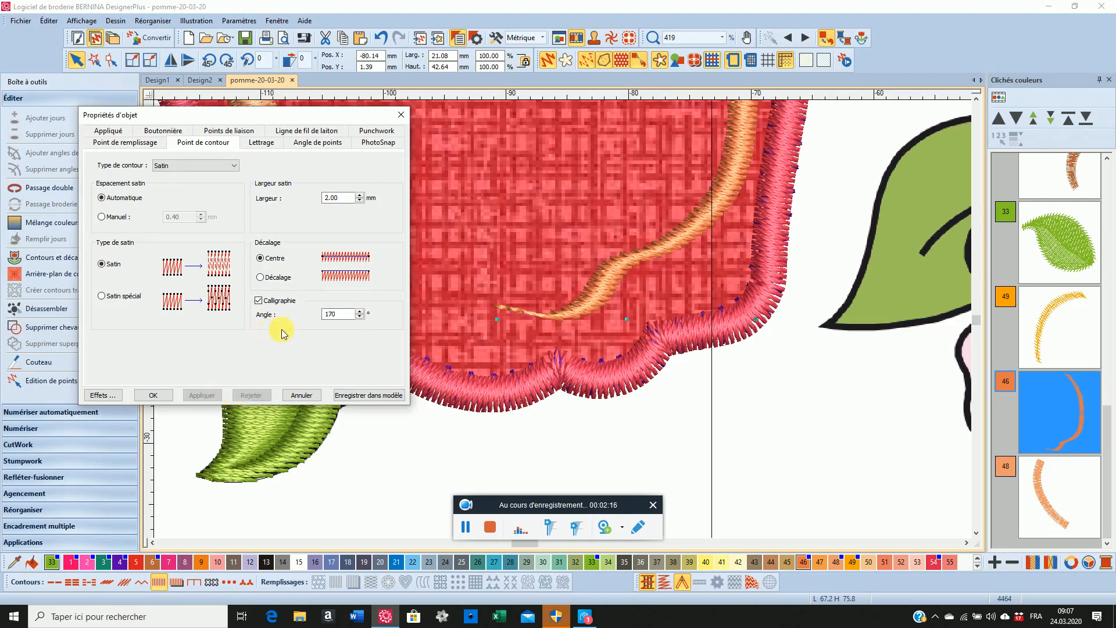
Set the calligraphy angle of the long orange detail to 165° and apply it
left_click(330, 314)
key("Delete")
key("Delete")
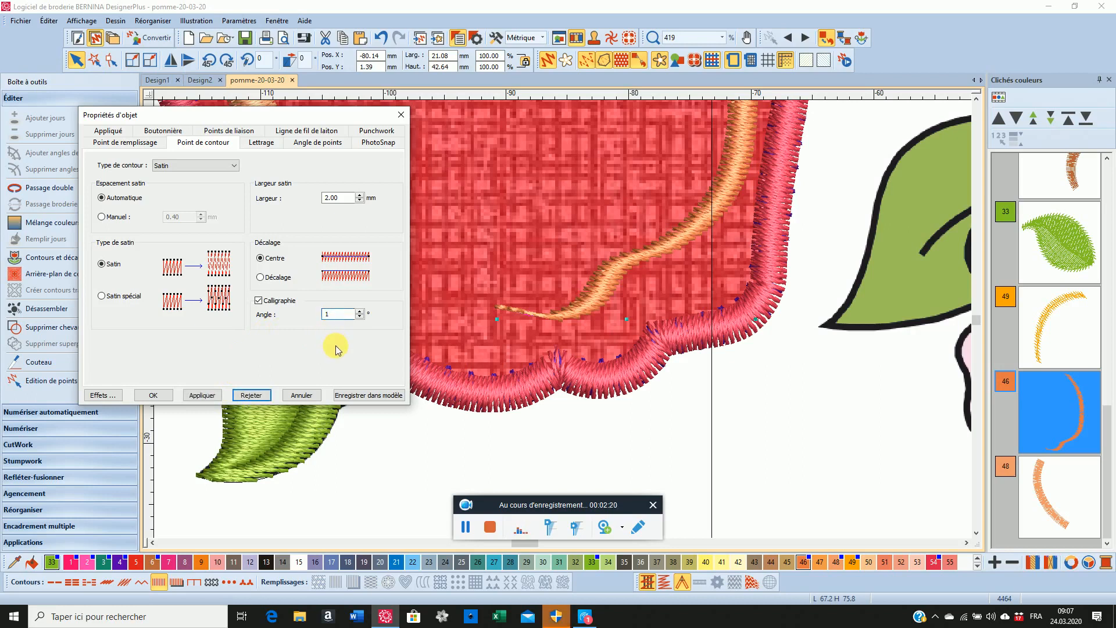
type("65")
left_click(212, 397)
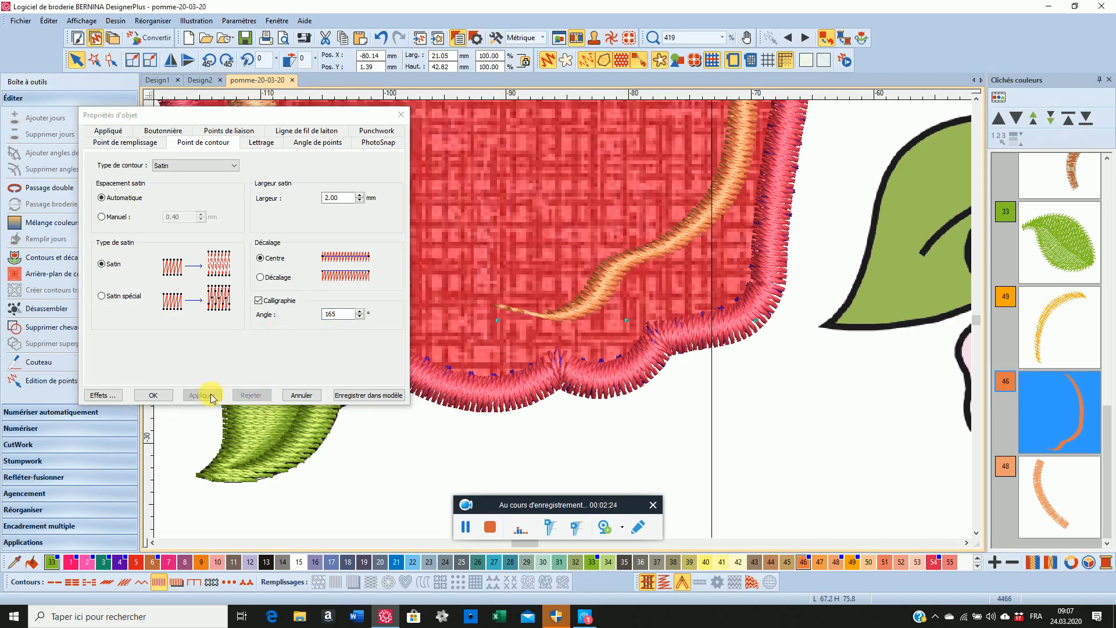
Set the calligraphy angle of the long orange detail to 160° and accept the object properties
left_click(338, 316)
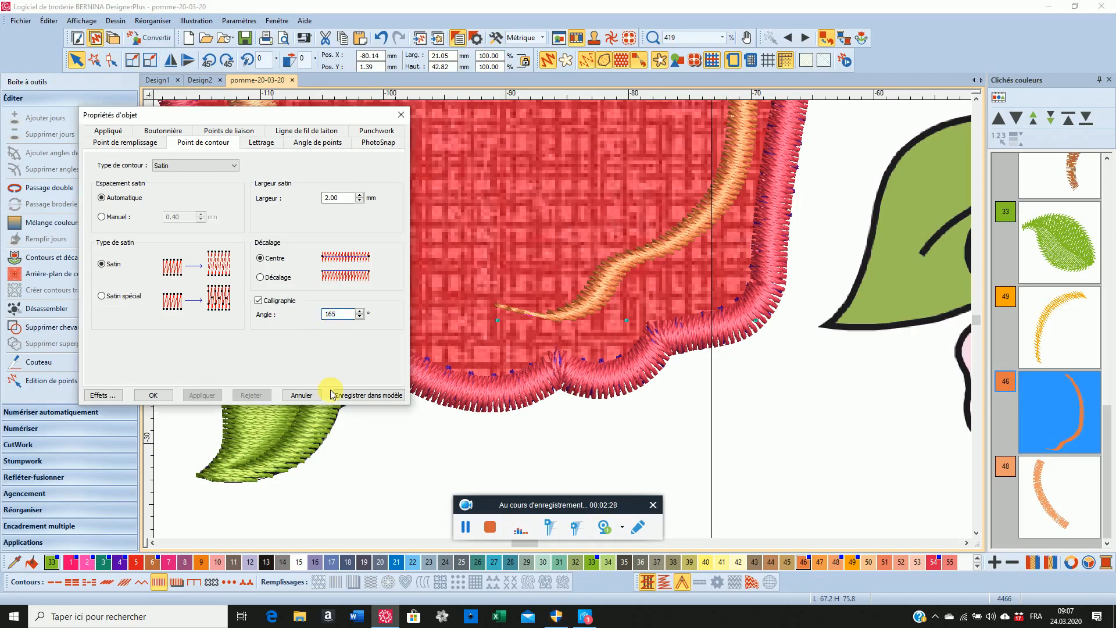
key("BackSpace")
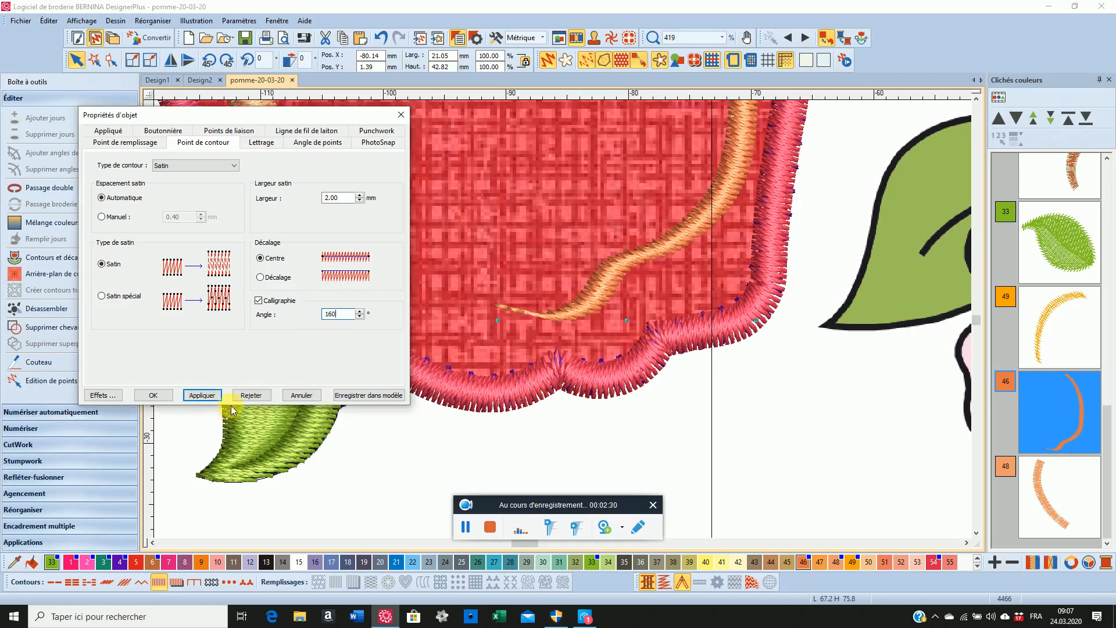
left_click(213, 395)
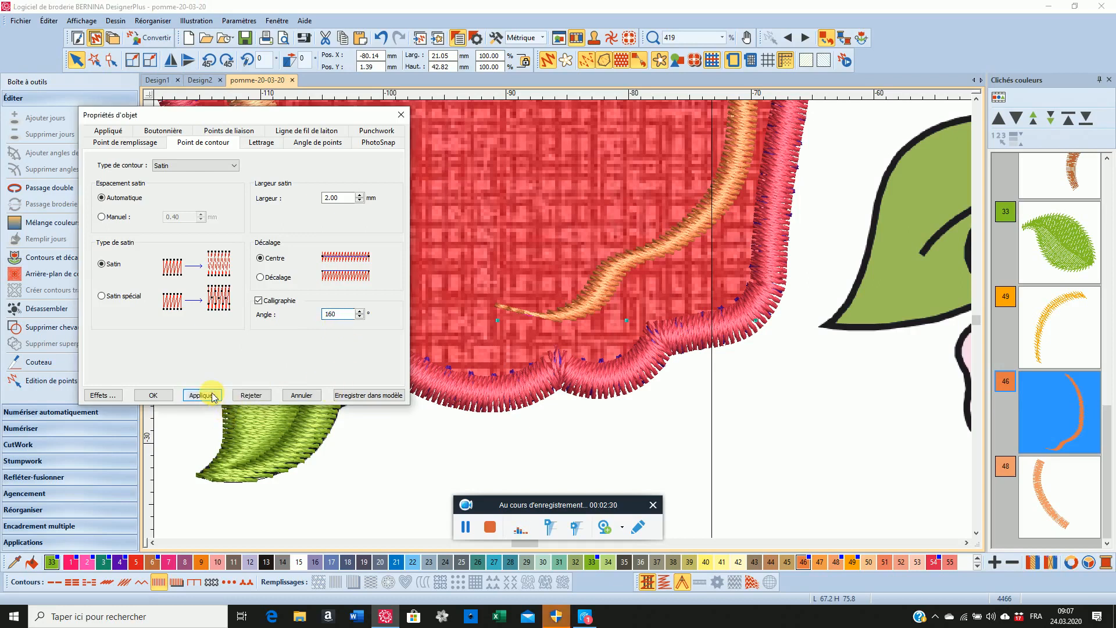
left_click(148, 399)
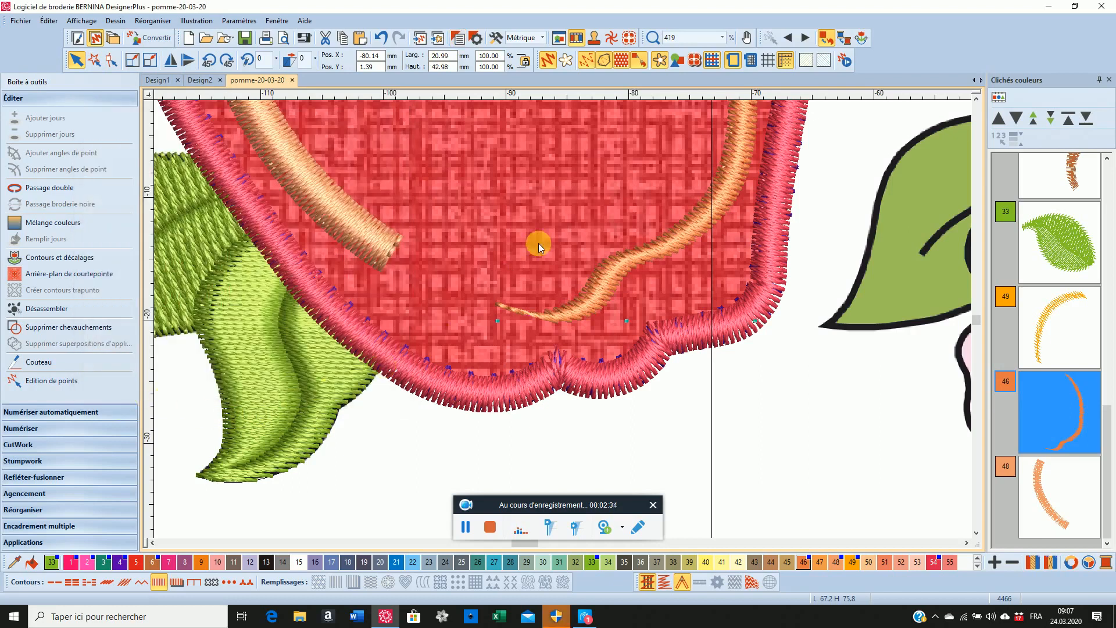
Give the long orange detail a manual satin spacing of 0.6 mm and apply it
scroll(539, 243, "down", 3)
scroll(563, 319, "down", 4)
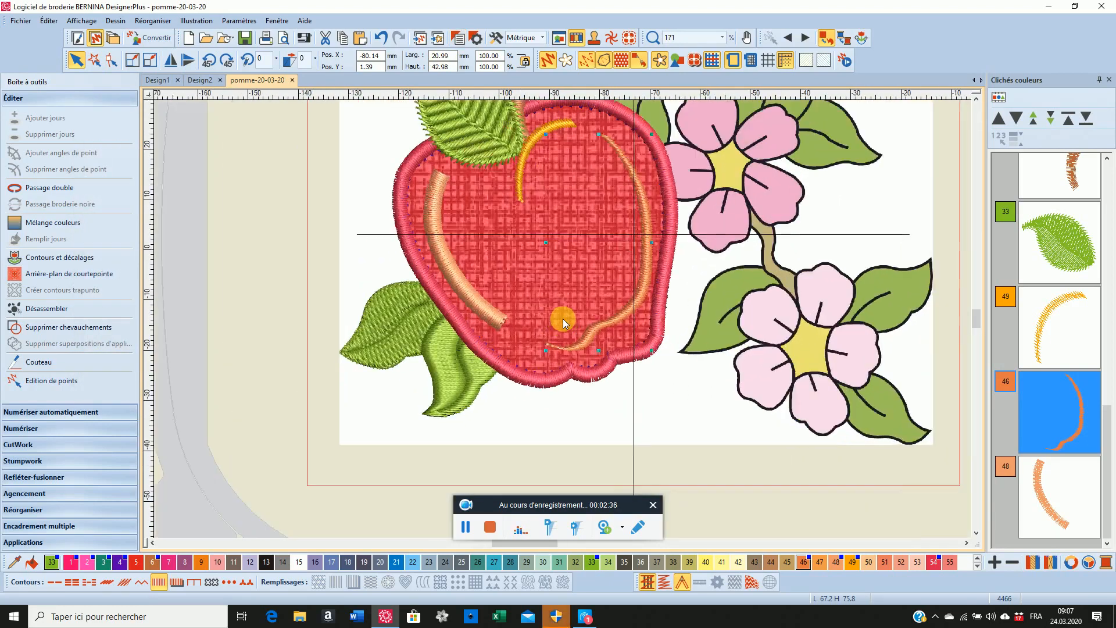
scroll(563, 319, "up", 1)
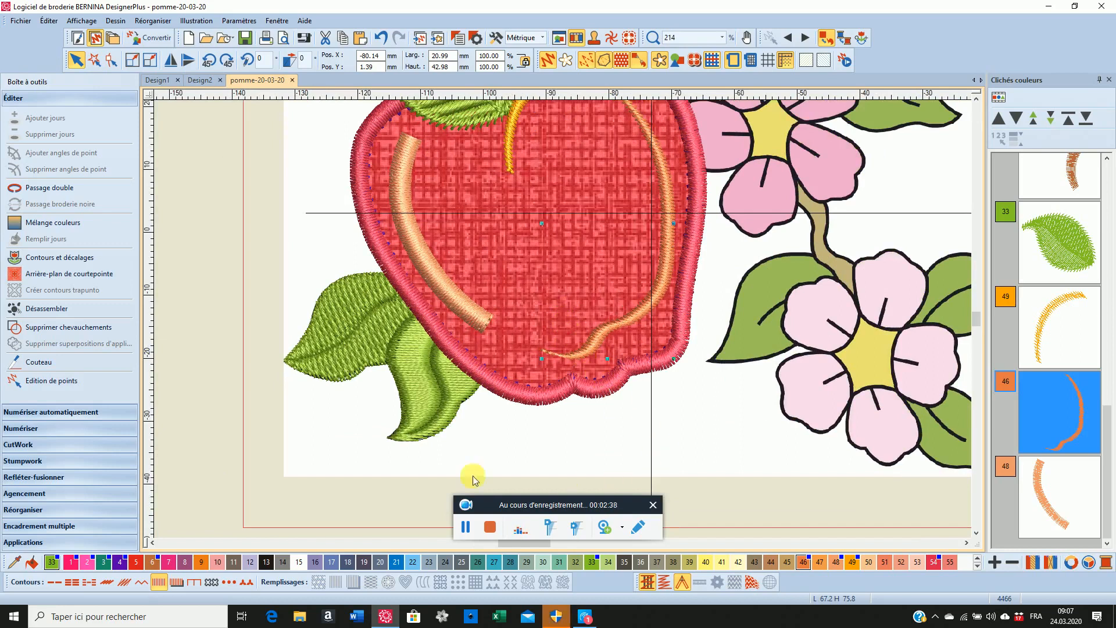
right_click(162, 584)
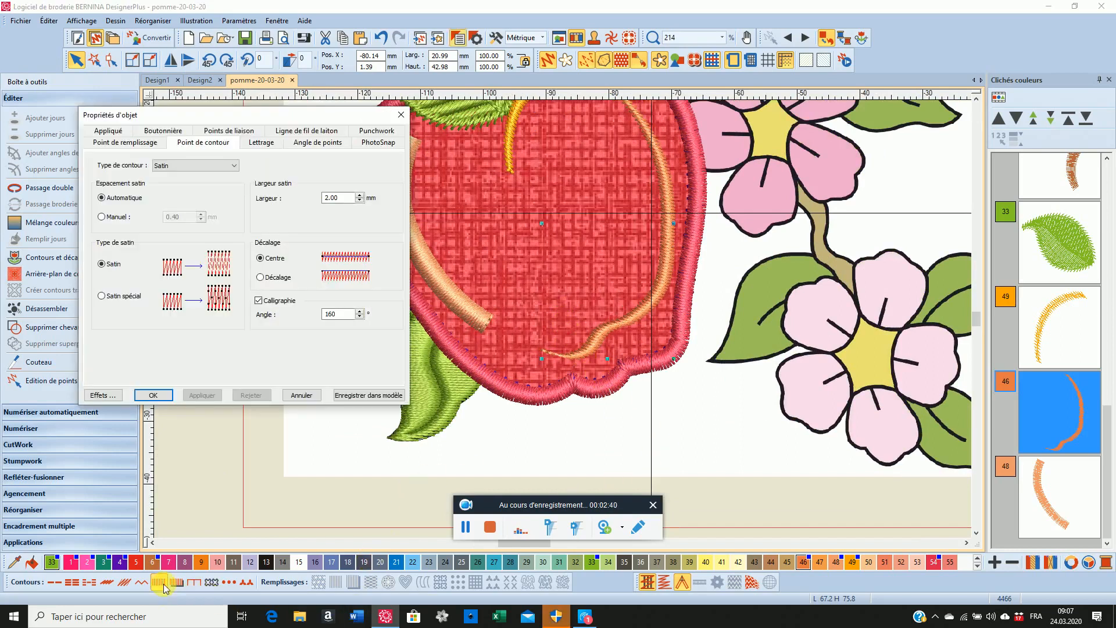
left_click(102, 217)
left_click(174, 217)
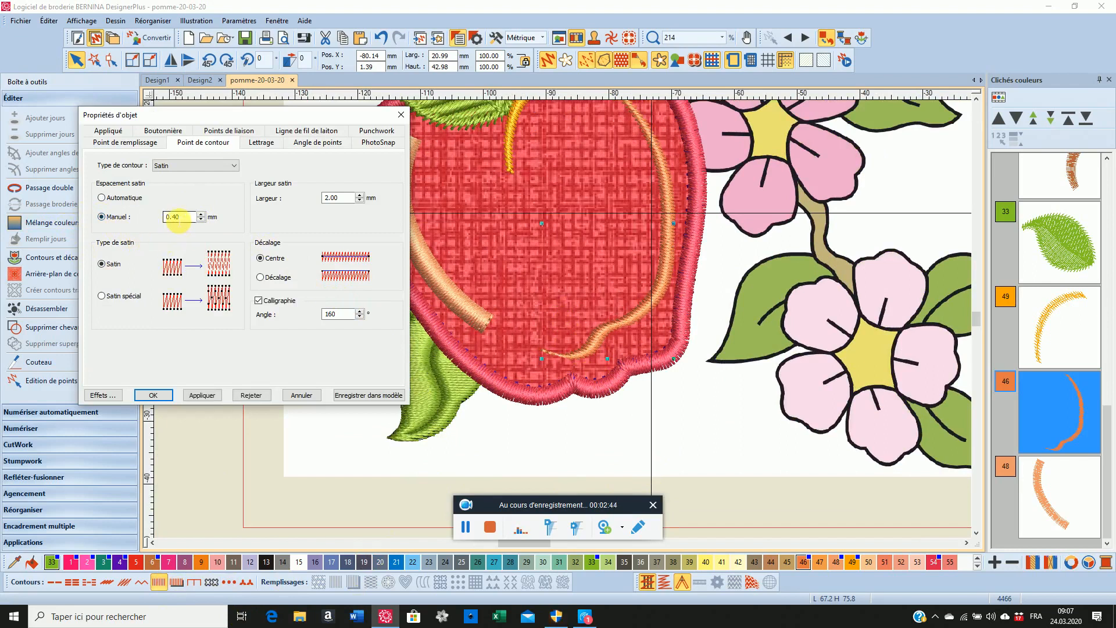
key("Delete")
key("Delete")
key("Delete")
type(".6")
left_click(203, 396)
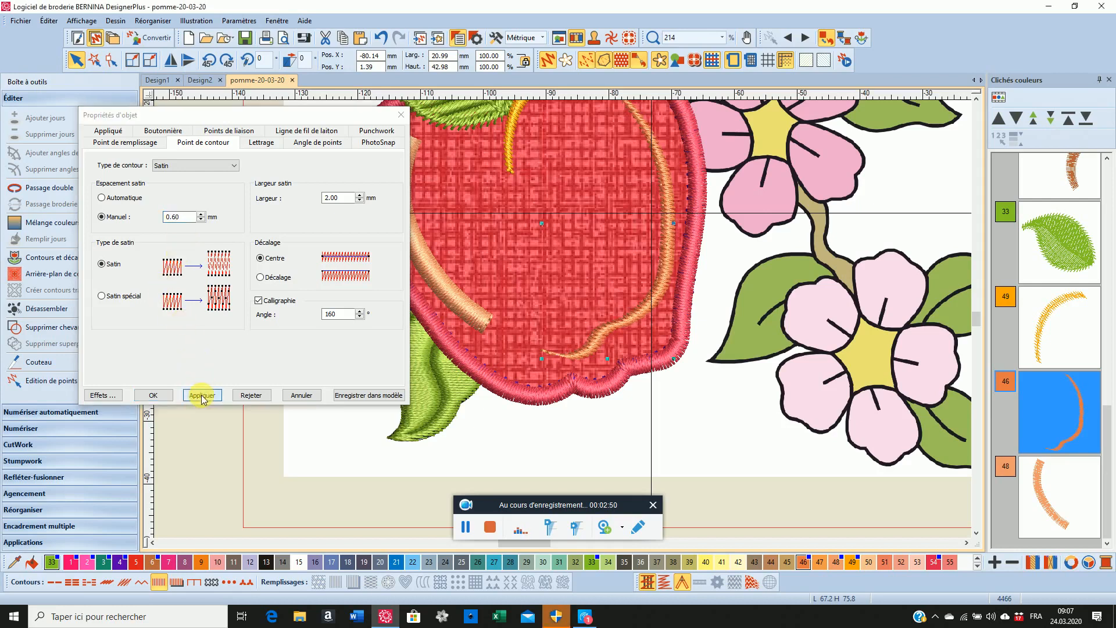
Turn off the first underlay (Assise 1) of the long orange detail in its effects and accept
scroll(660, 249, "up", 5)
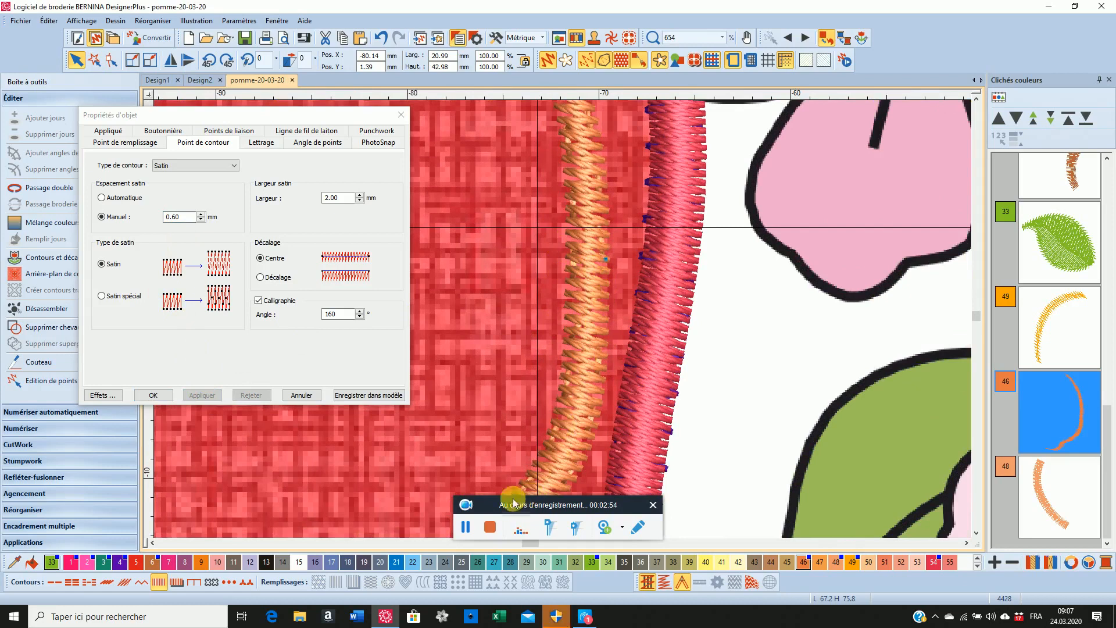
left_click(99, 396)
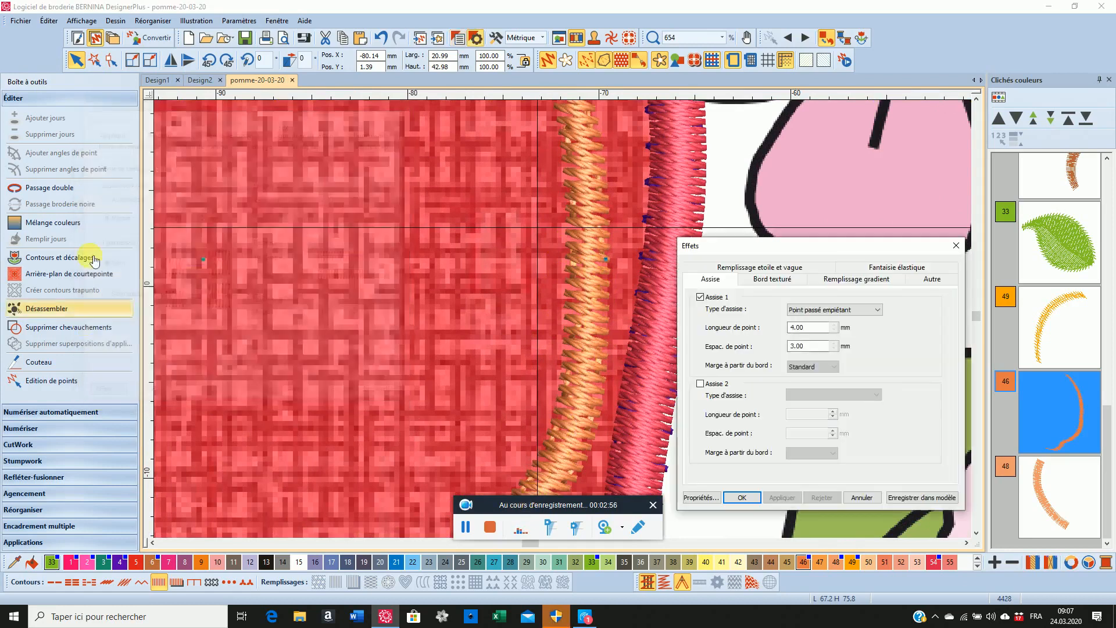
left_click(700, 299)
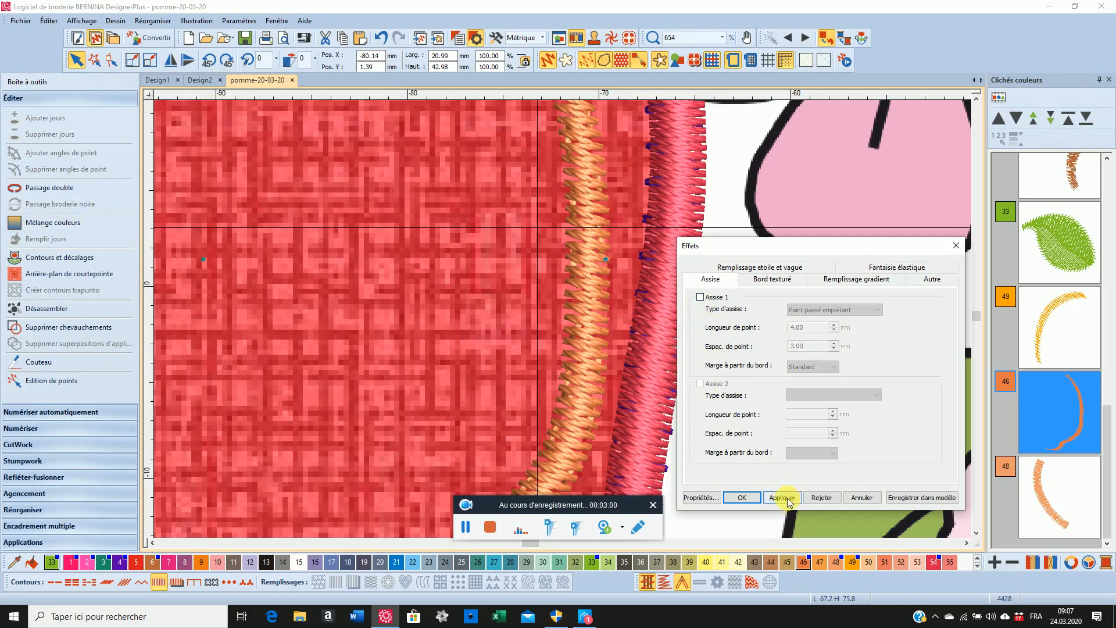
left_click(782, 498)
left_click(743, 498)
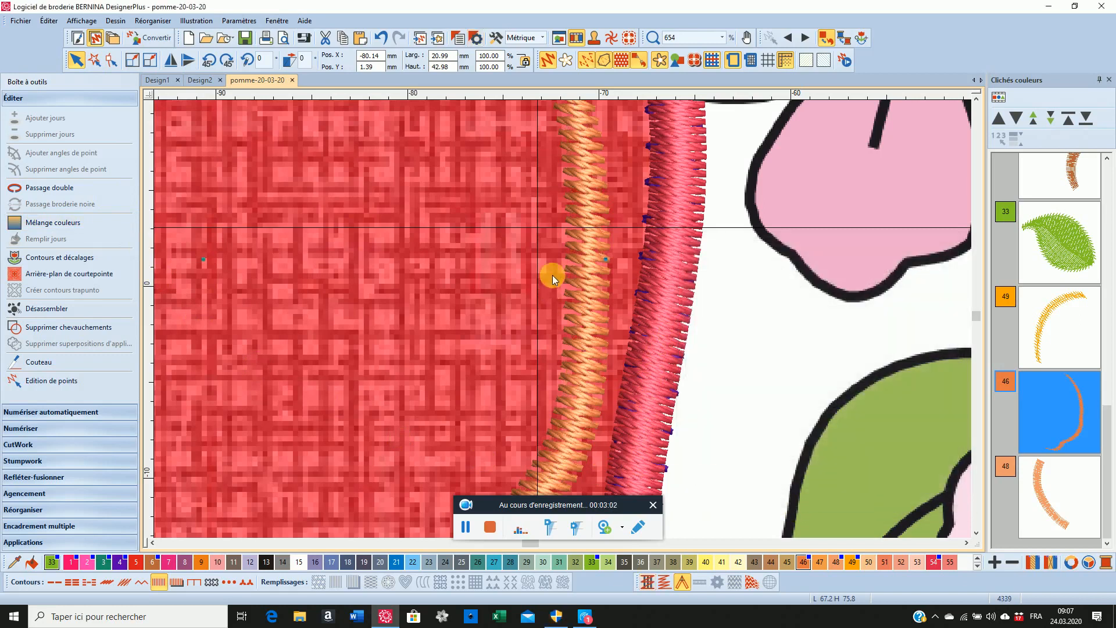
Select the yellow detail below the stem and apply a manual satin spacing of 0.5 mm to it
scroll(563, 318, "down", 3)
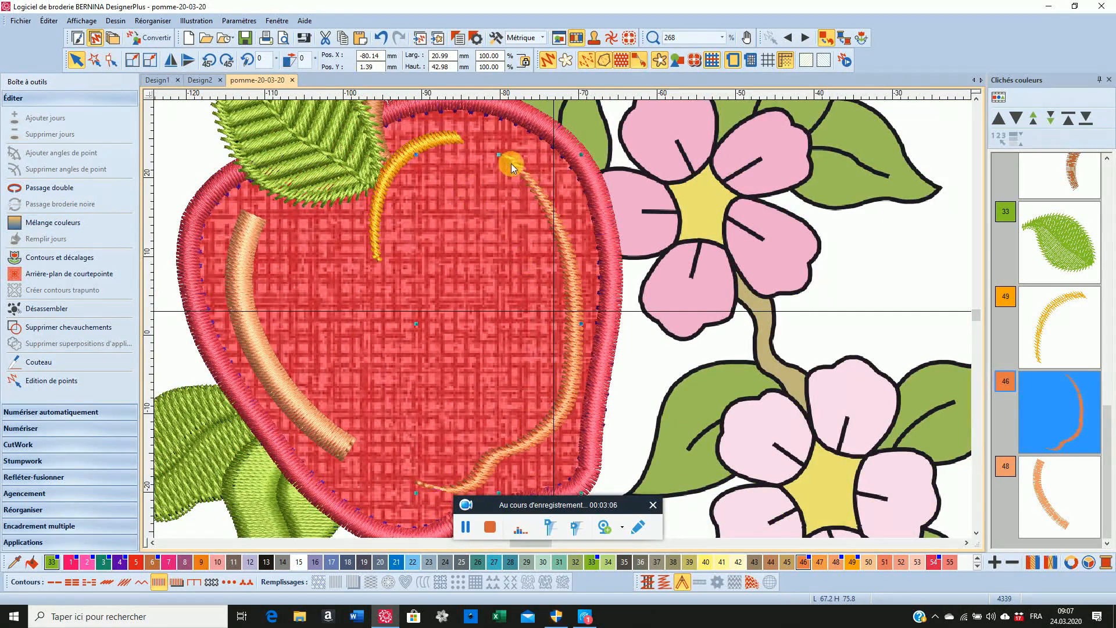
left_click_drag(512, 167, 585, 257)
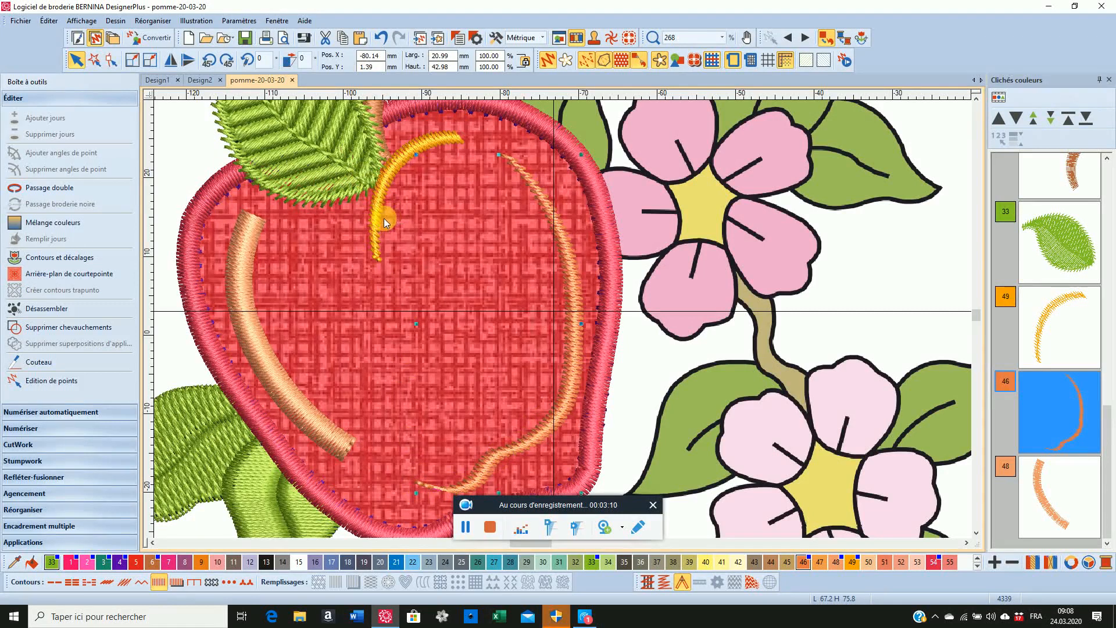
left_click(375, 236)
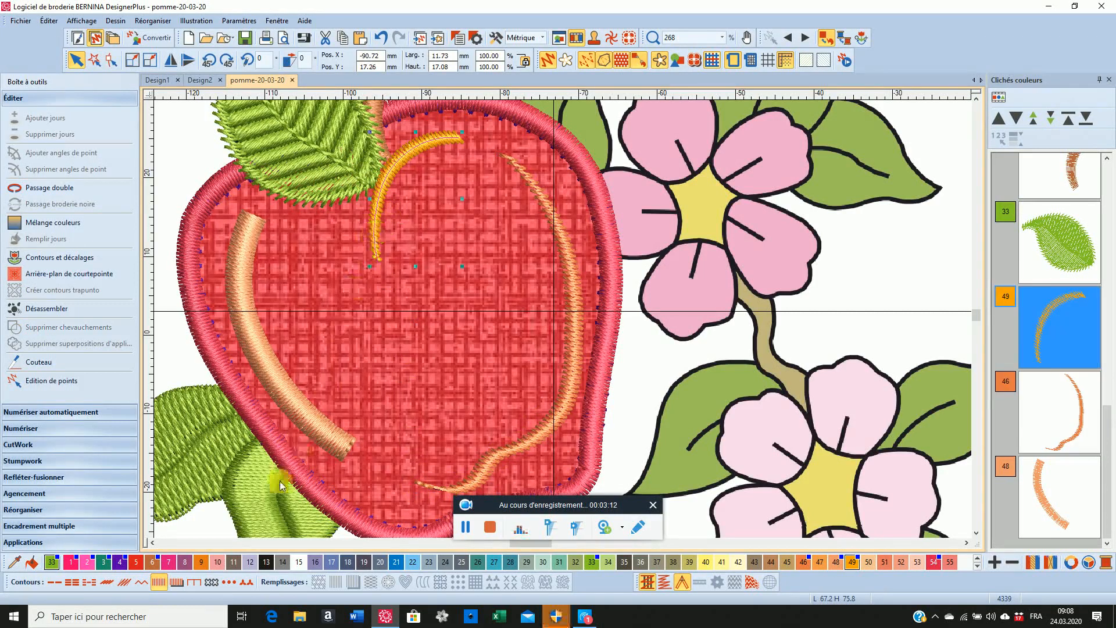
right_click(162, 582)
left_click(102, 197)
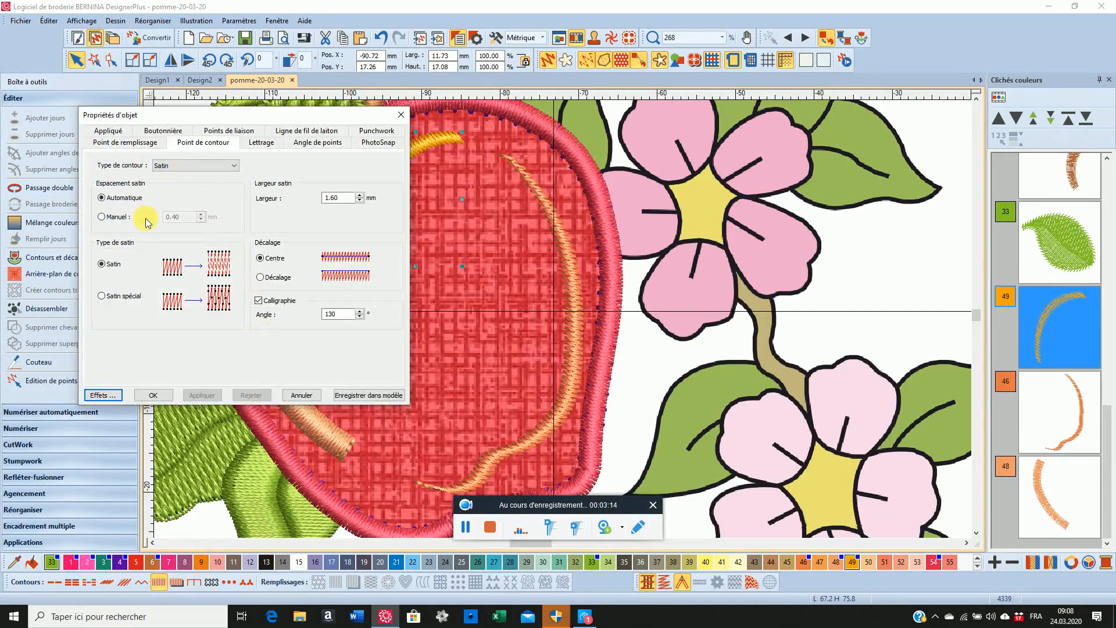
left_click(107, 219)
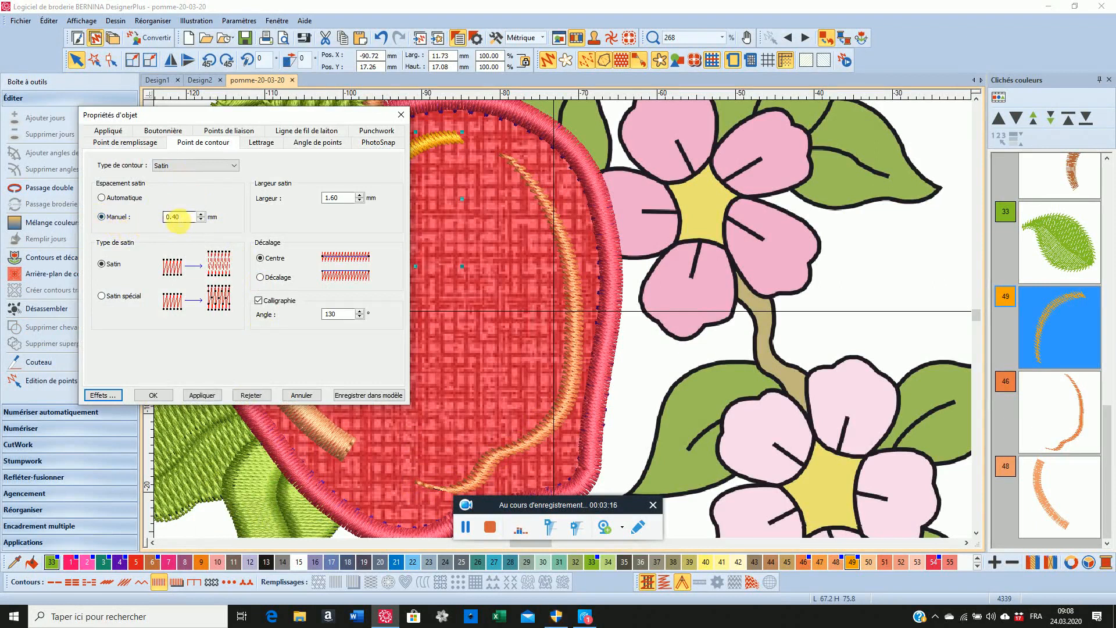
type("0.5")
left_click(199, 396)
Turn off the first underlay (Assise 1) of the yellow detail in its effects and accept
left_click(103, 395)
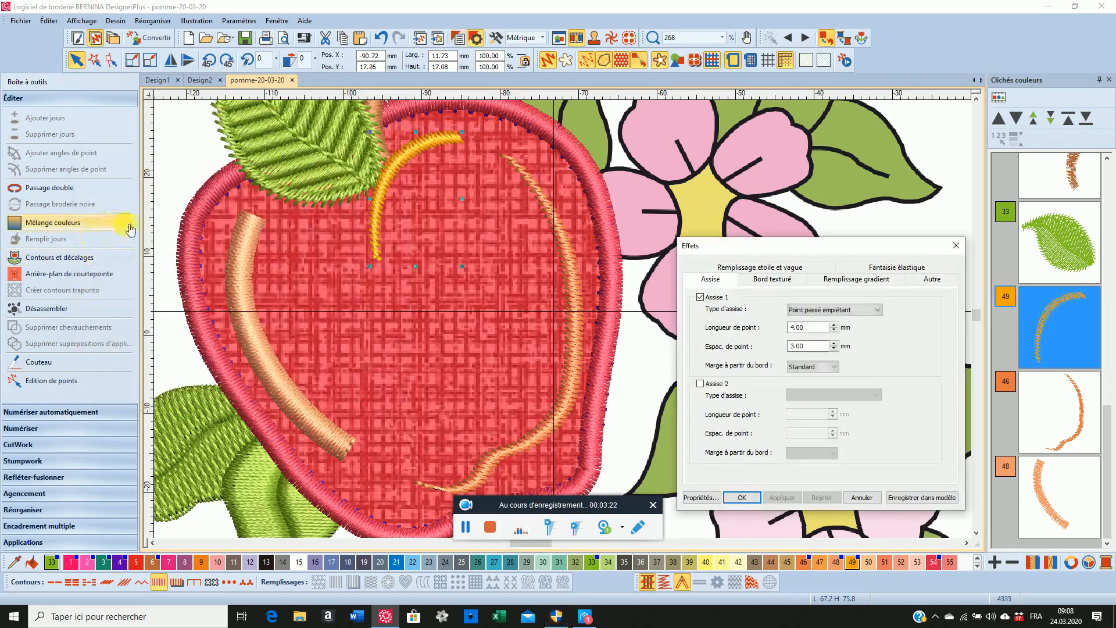
left_click(700, 297)
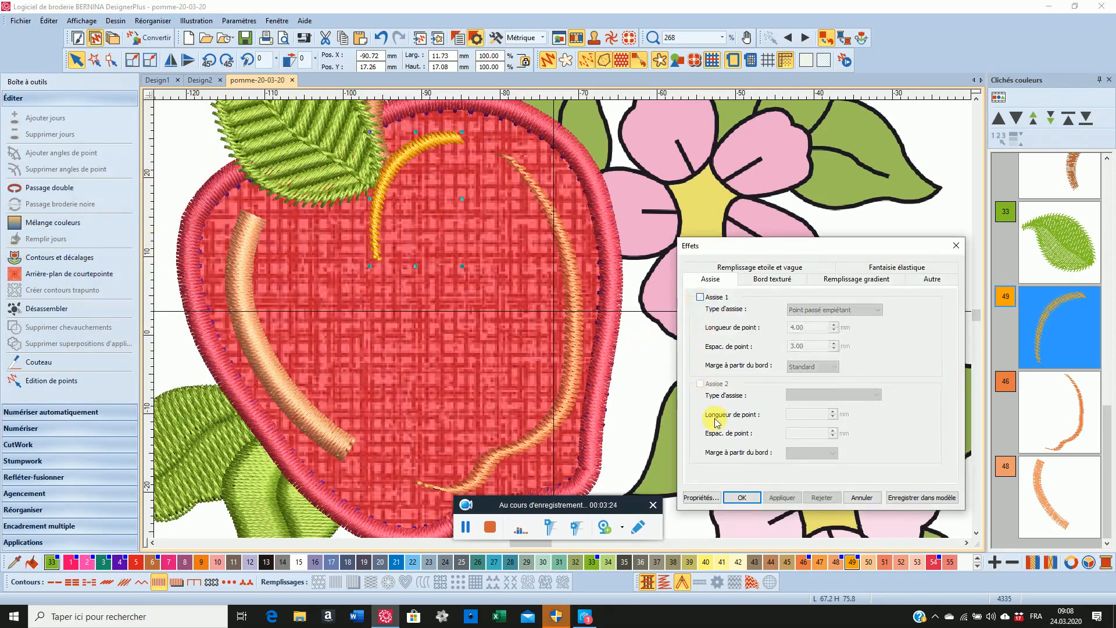
left_click(781, 498)
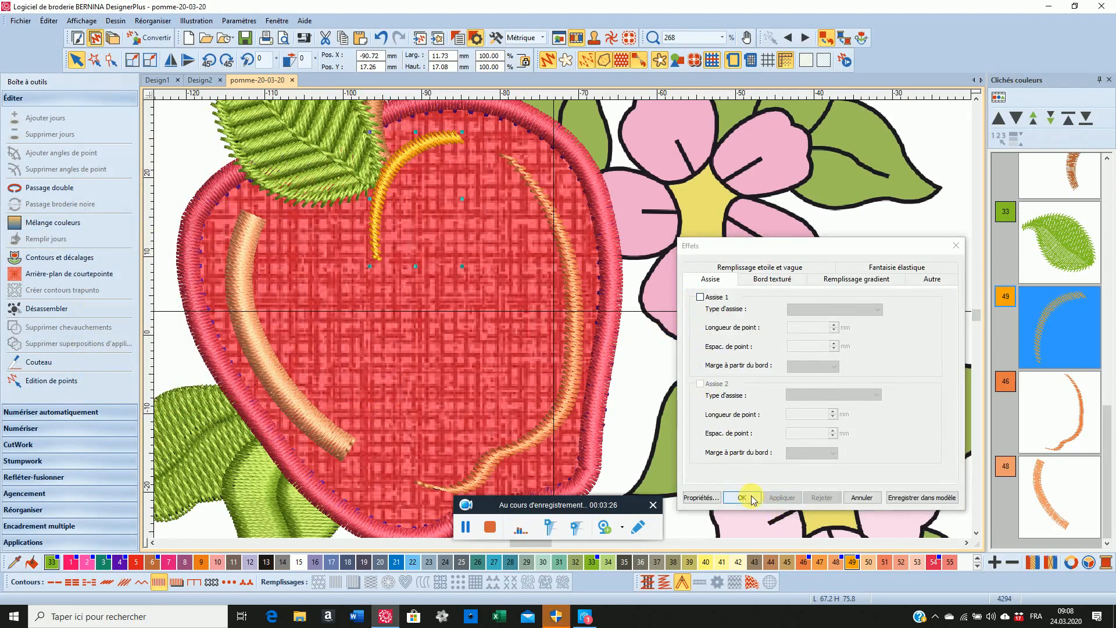
left_click(744, 498)
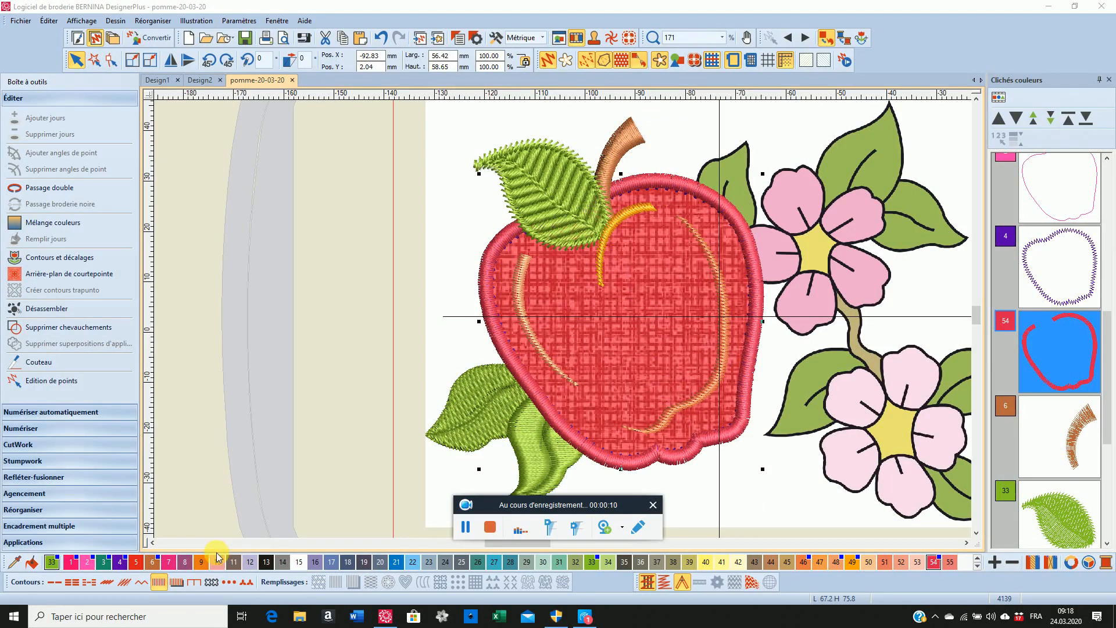
Turn on the textured edge effect (Bord texturé) for the apple's red satin border, choose Côté 1 and apply it
right_click(160, 583)
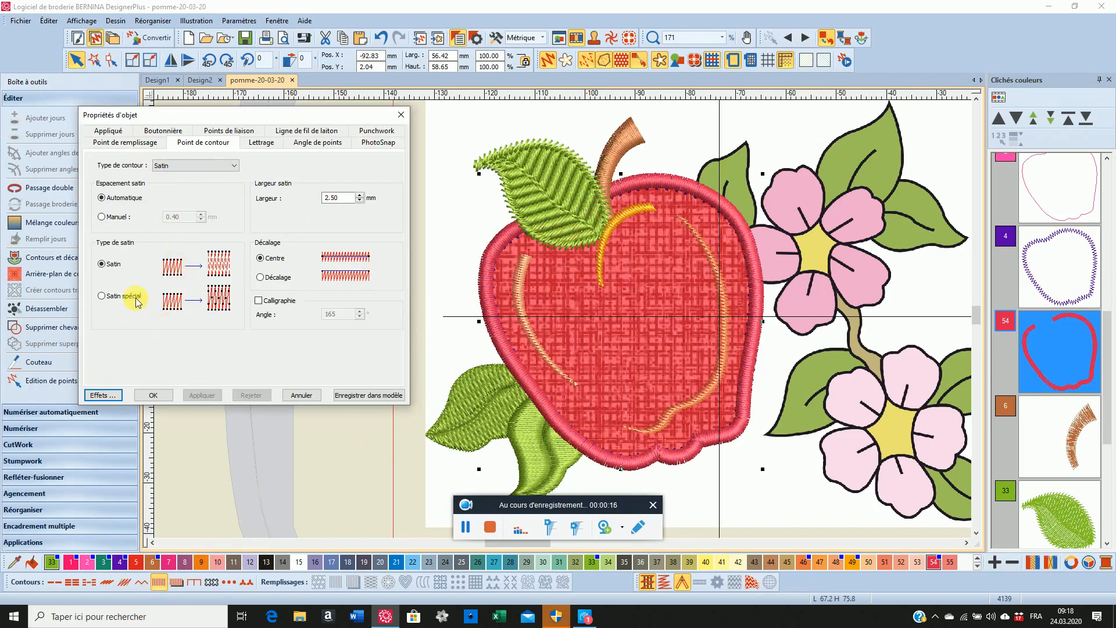
left_click(102, 396)
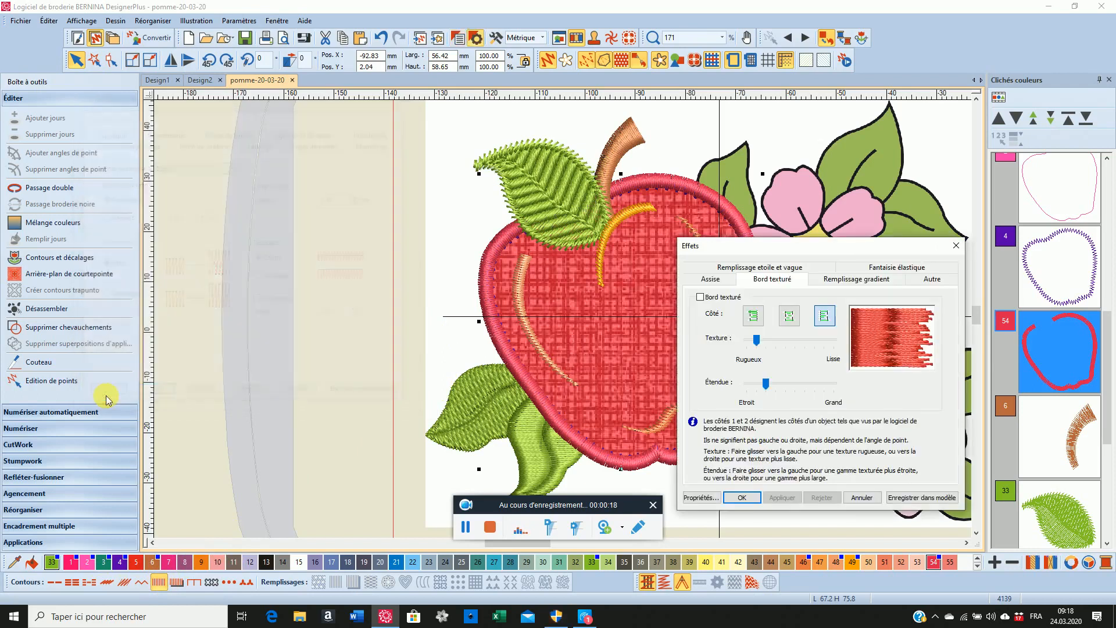
left_click(700, 298)
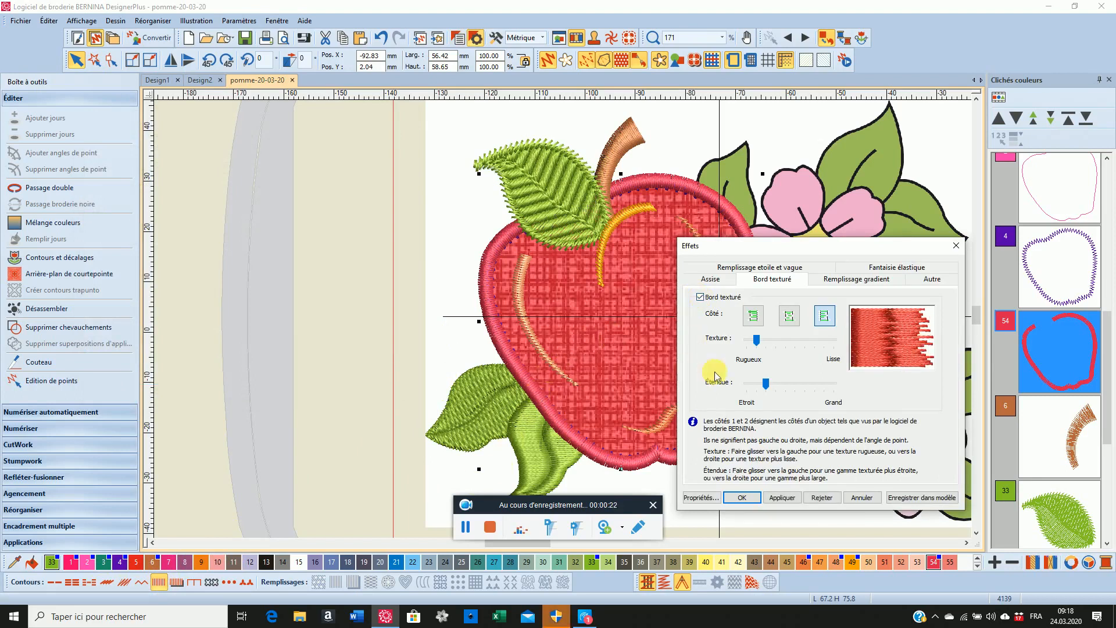
left_click(753, 317)
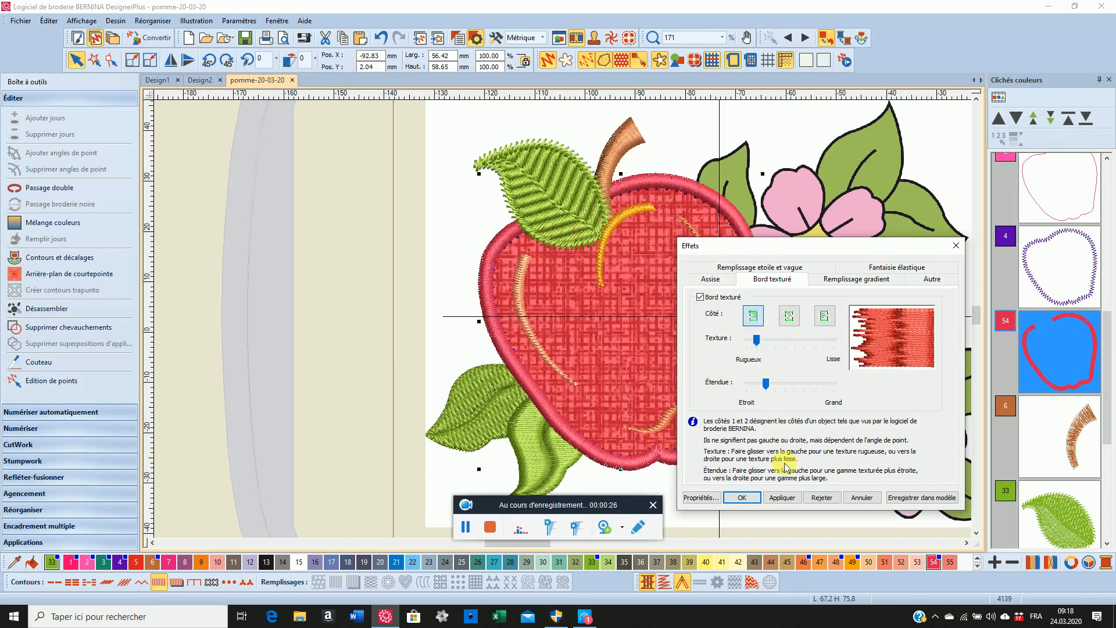
left_click(785, 501)
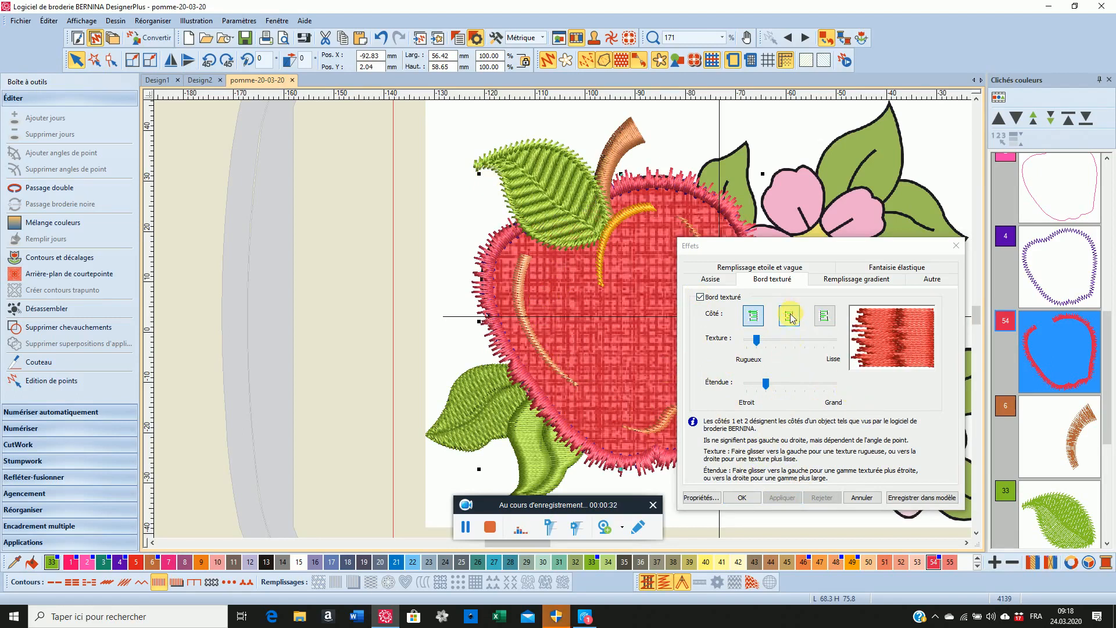
Switch the border's textured edge to the opposite single side, make the texture slightly smoother and the range slightly wider, and accept
left_click(829, 322)
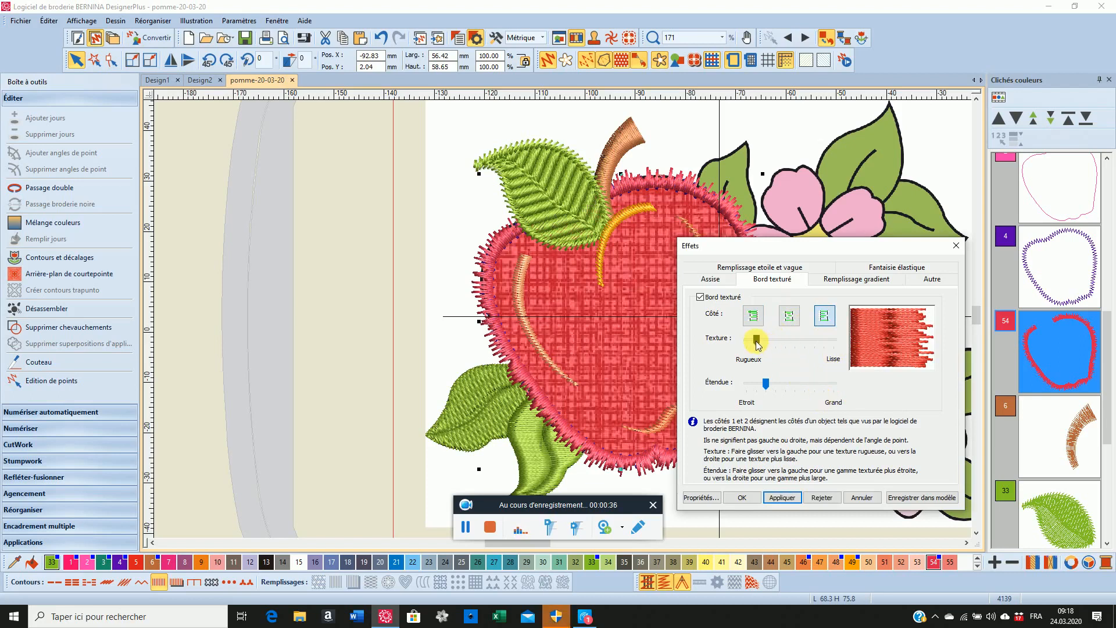
left_click_drag(757, 343, 771, 344)
left_click(774, 342)
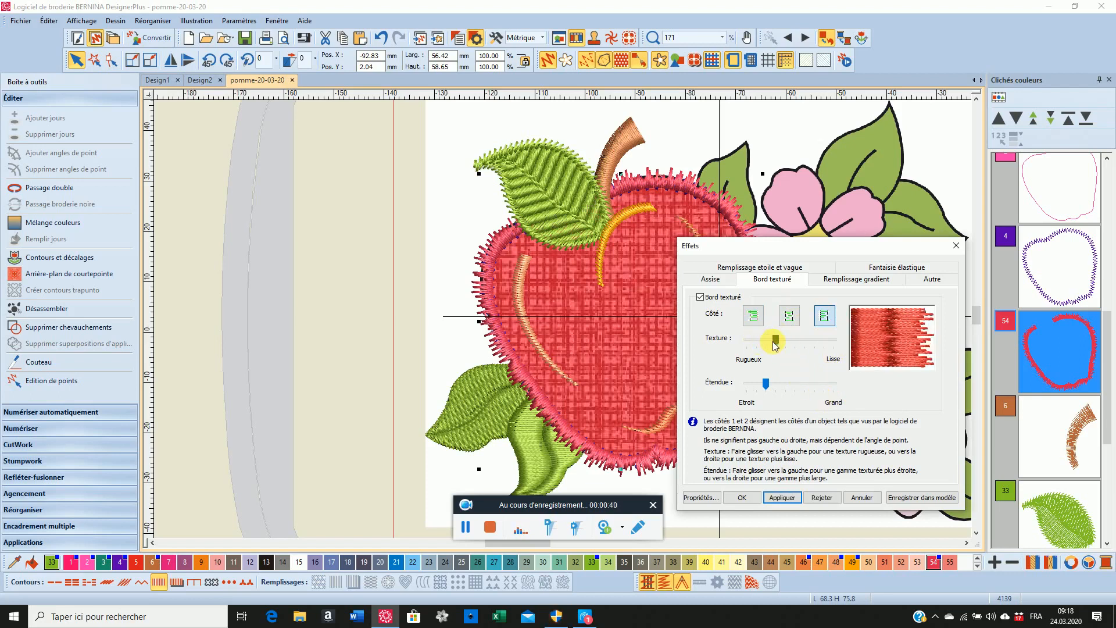
left_click(767, 383)
left_click_drag(767, 383, 777, 383)
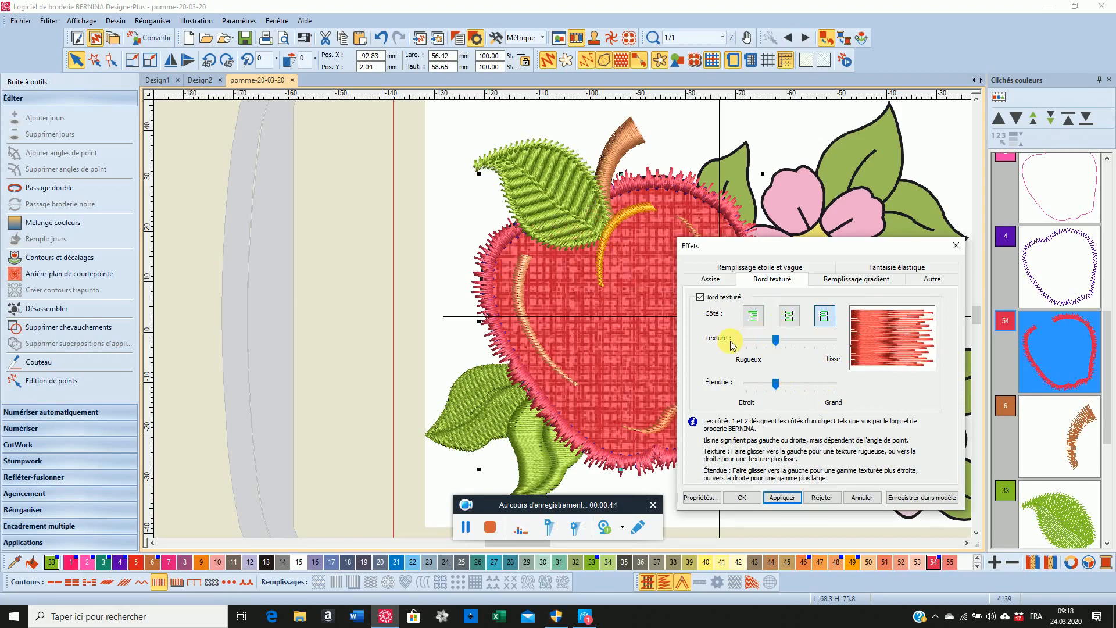
left_click(782, 499)
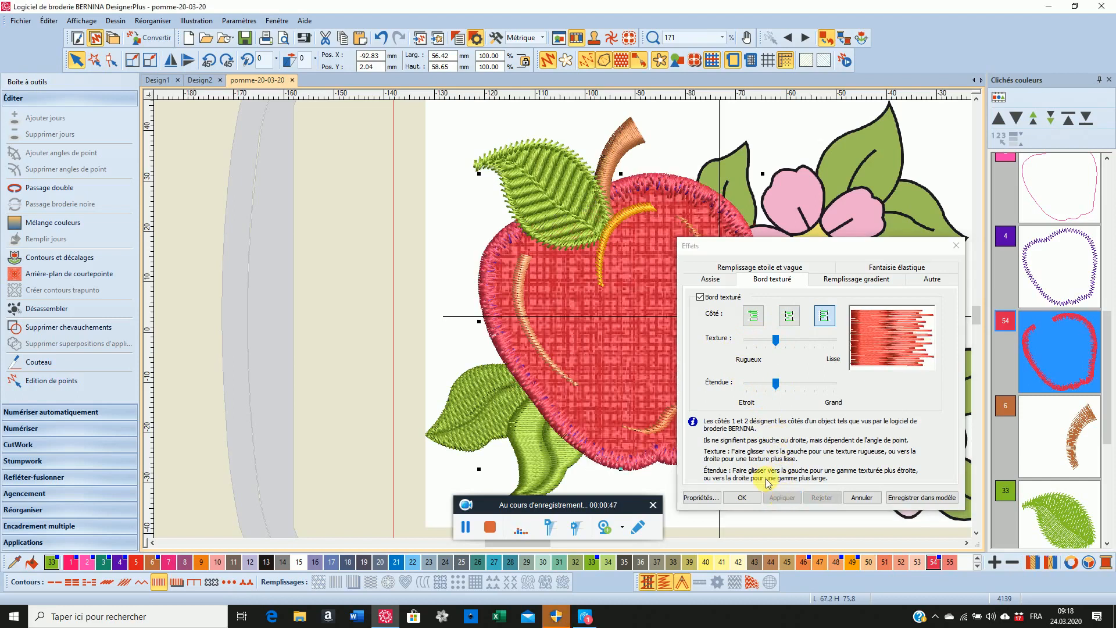
left_click(742, 497)
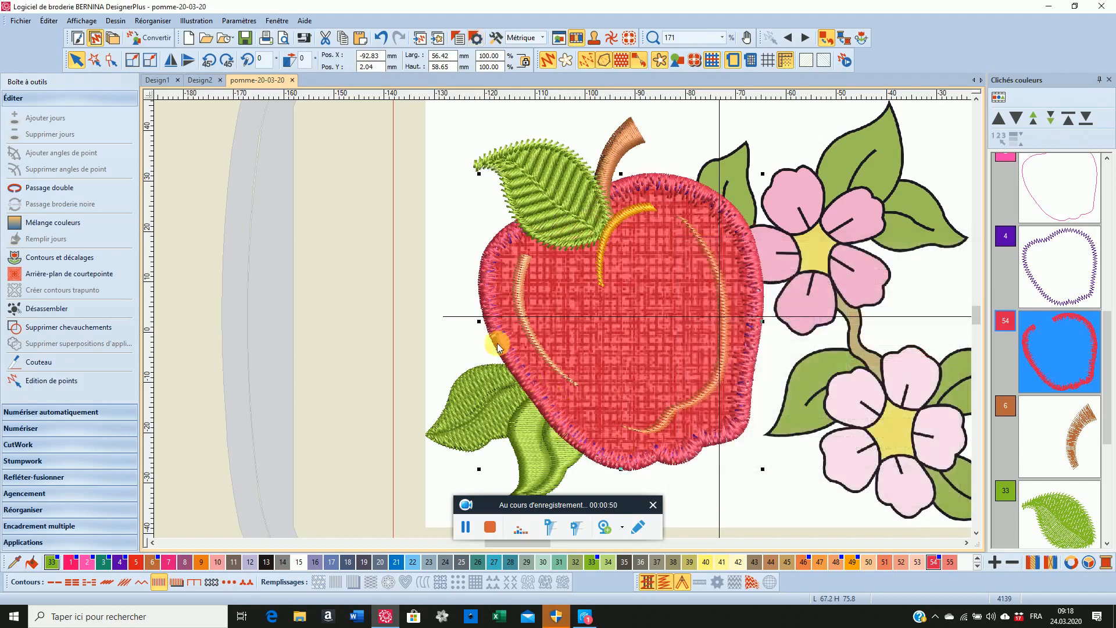
Change the first underlay (Assise 1) of the apple's red satin border to Zigzag in its effects and accept
scroll(493, 305, "up", 1)
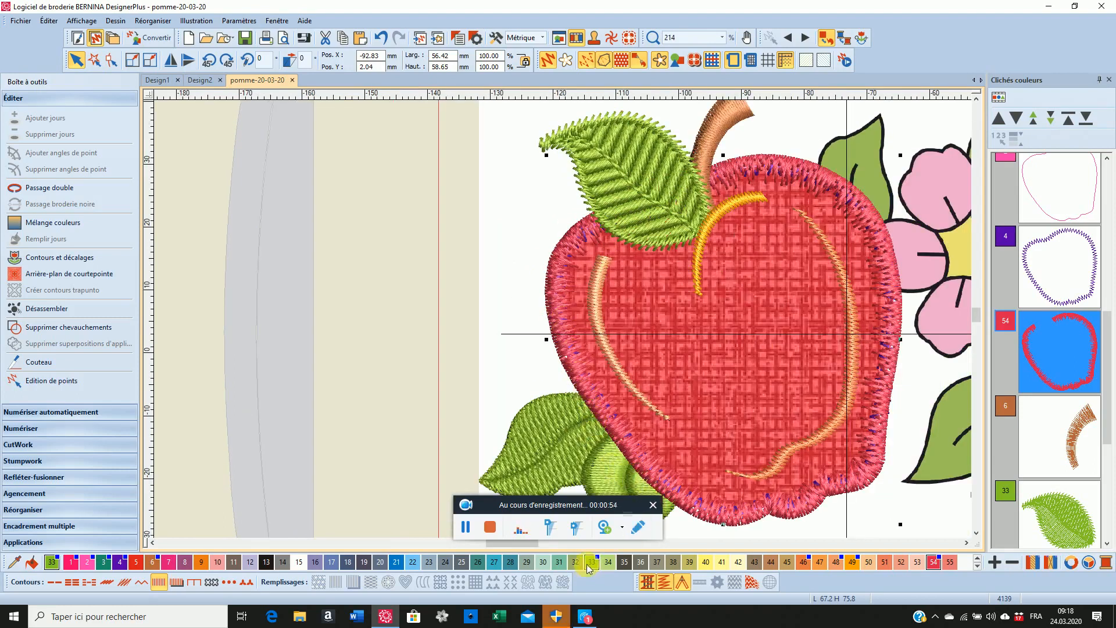
right_click(165, 581)
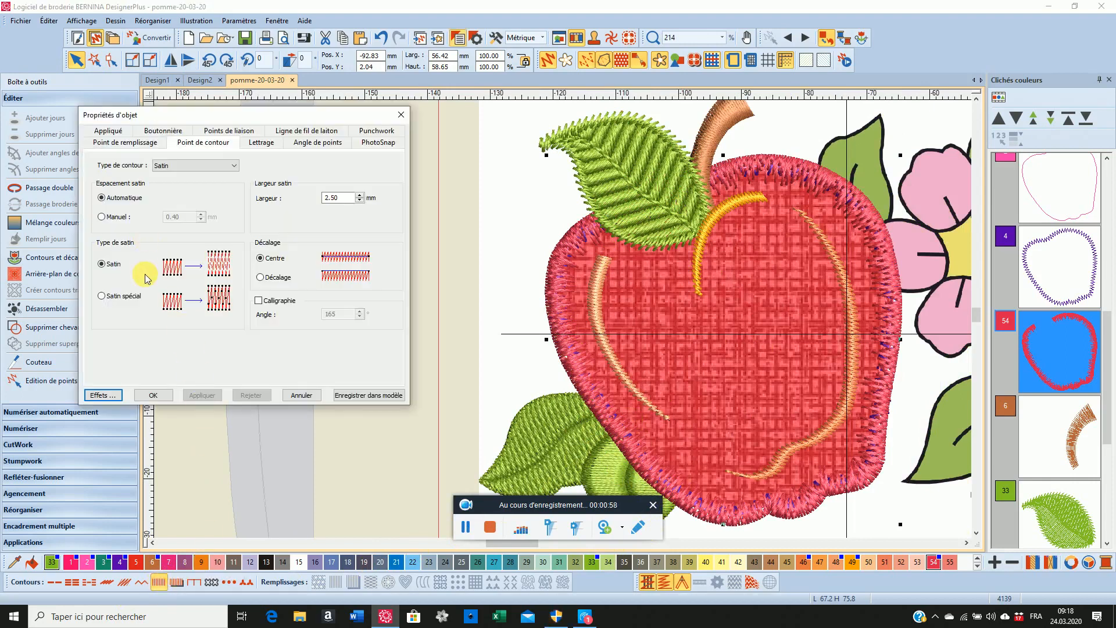
left_click(98, 395)
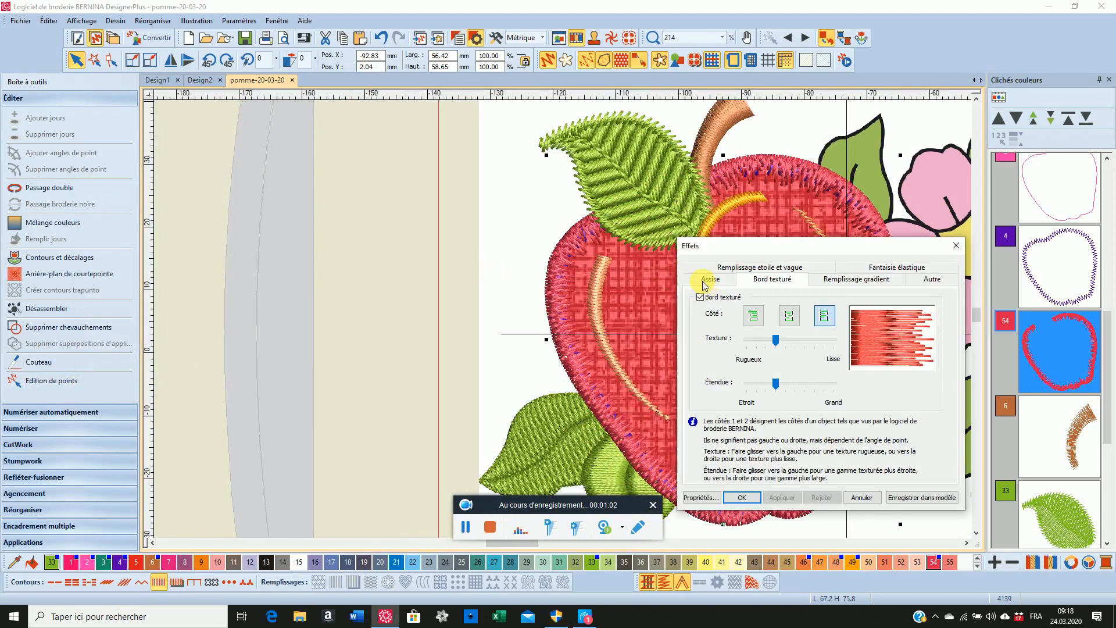
left_click(708, 280)
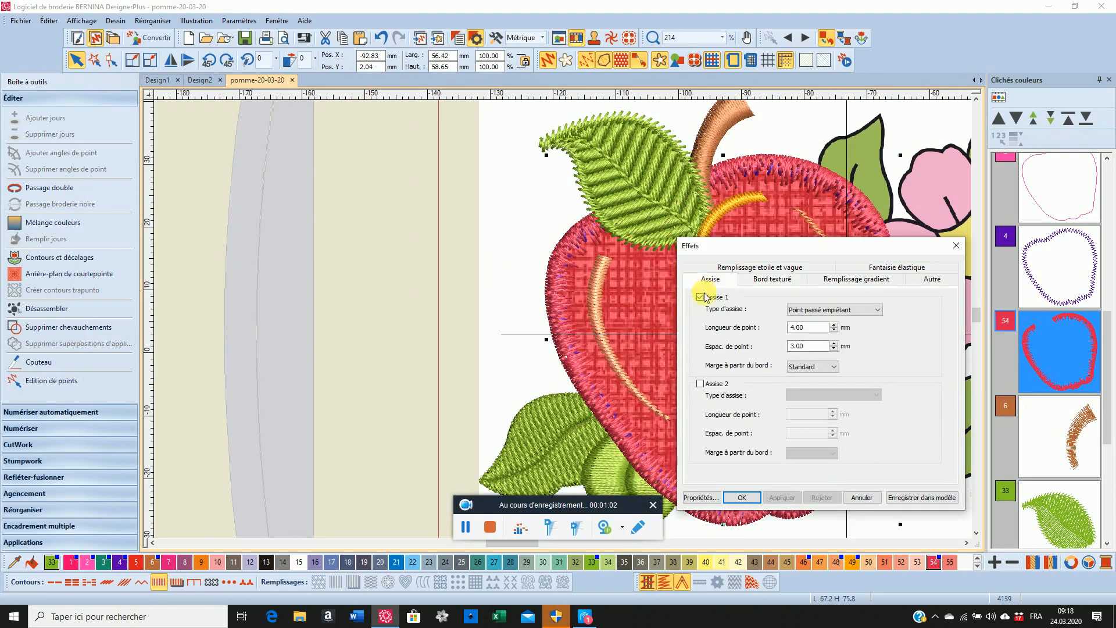
left_click(879, 311)
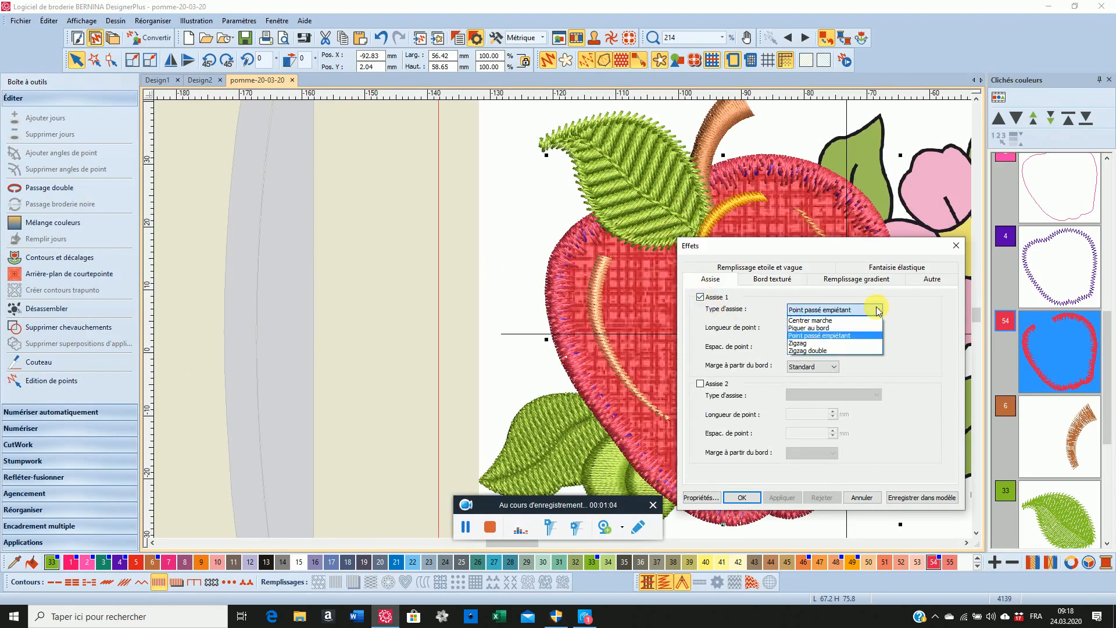
left_click(860, 344)
left_click(742, 498)
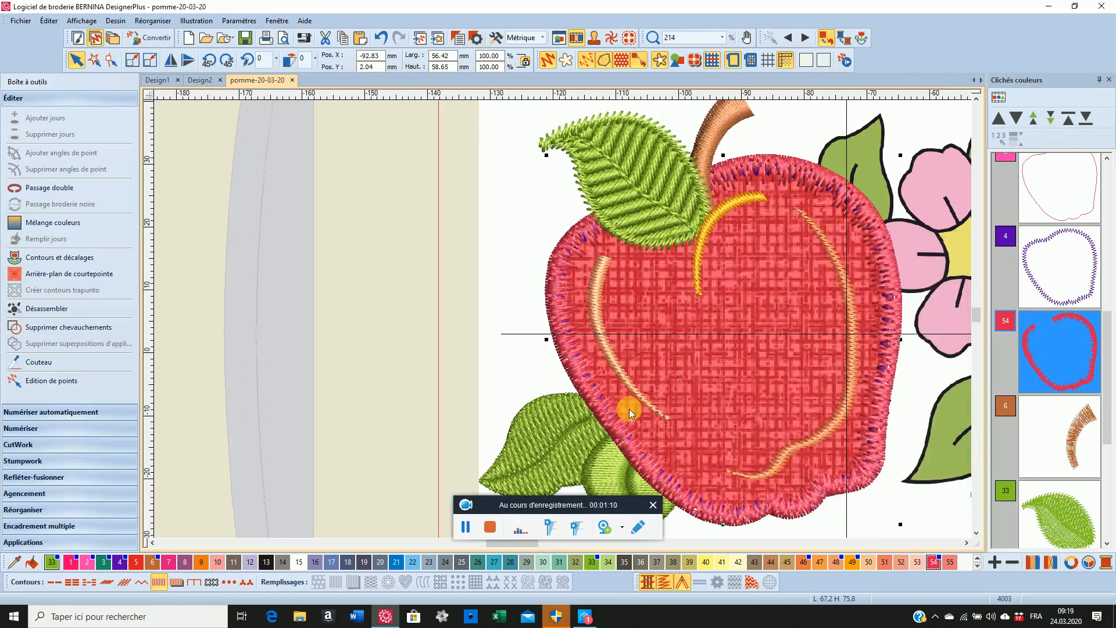
scroll(563, 319, "up", 1)
scroll(563, 318, "down", 2)
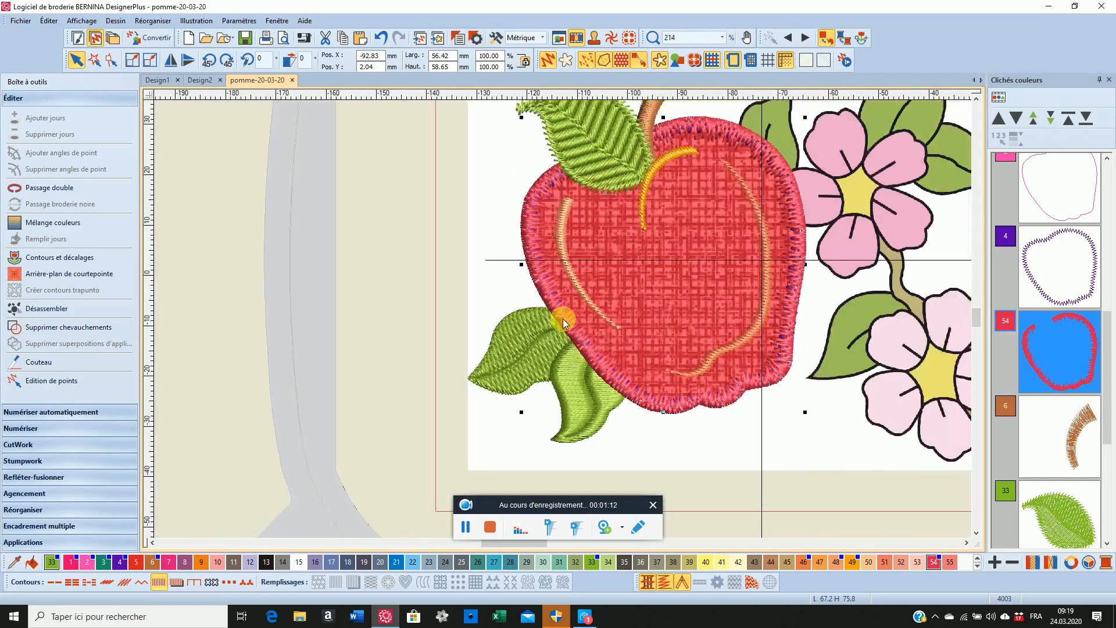
scroll(563, 319, "down", 2)
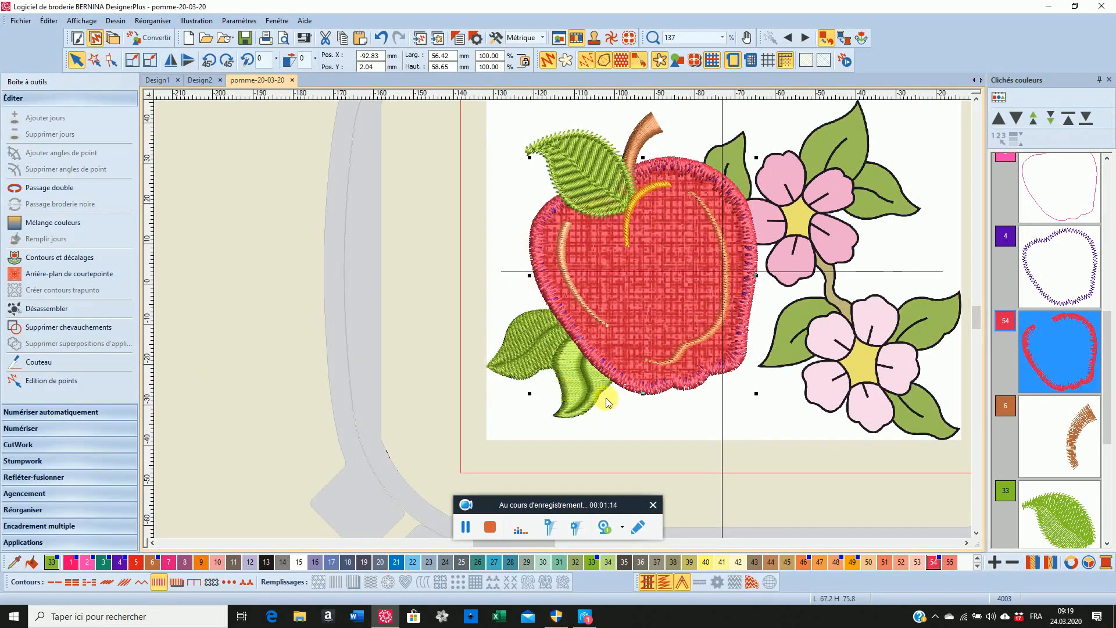